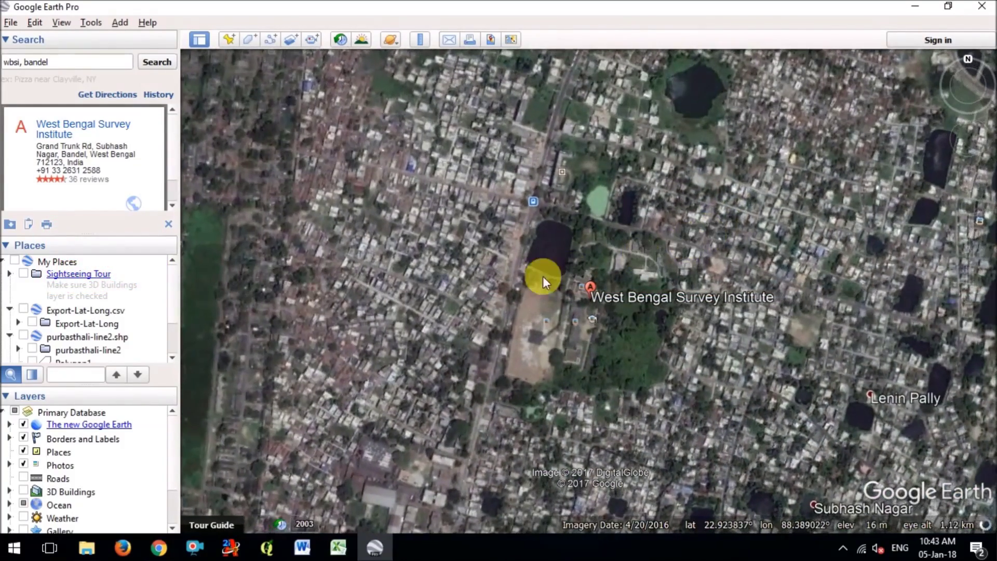
Zoom in close on the West Bengal Survey Institute campus and centre it in the view.
{"action": "scroll", "coordinate": [577, 319], "scroll_direction": "up", "scroll_amount": 3}
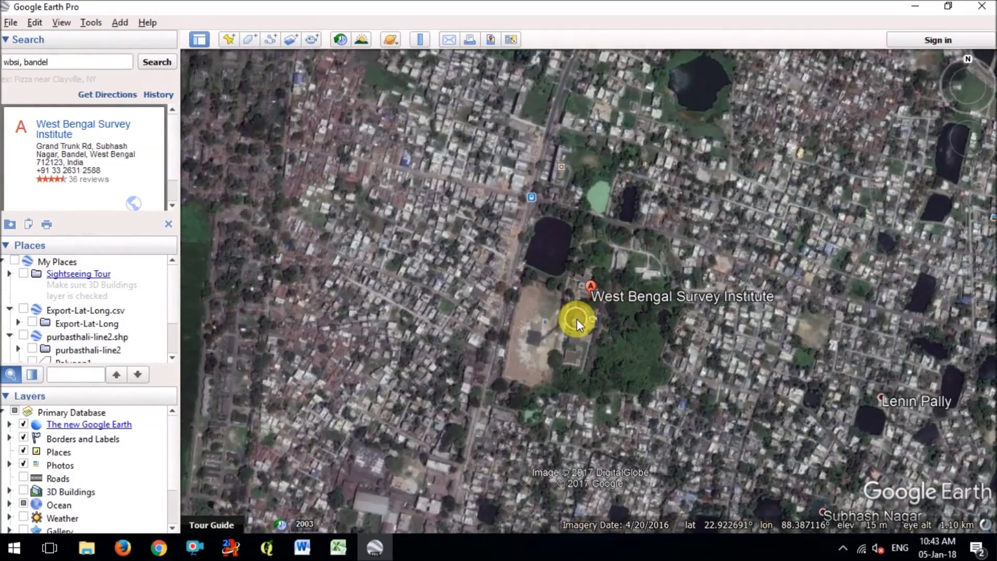
{"action": "scroll", "coordinate": [533, 326], "scroll_direction": "up", "scroll_amount": 2}
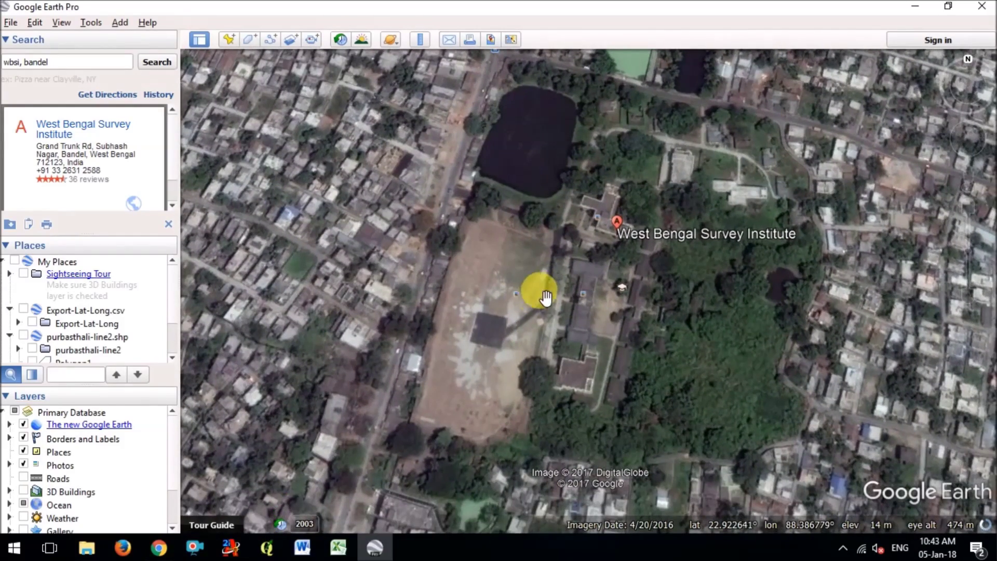
{"action": "scroll", "coordinate": [540, 281], "scroll_direction": "down", "scroll_amount": 1}
{"action": "left_click_drag", "start_coordinate": [537, 250], "coordinate": [523, 263]}
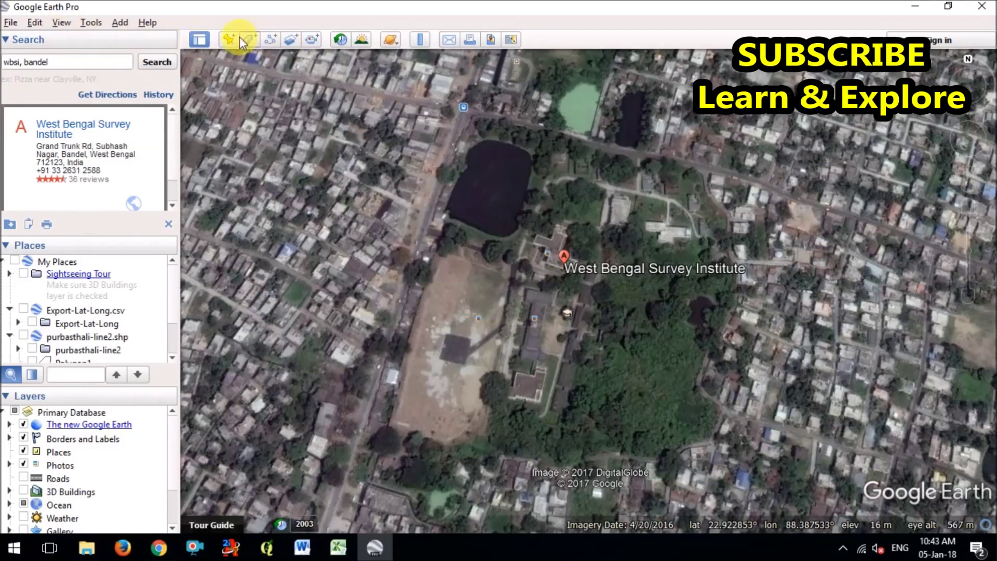
Start a new path tracing the campus boundary from the northwest corner along the north, east and south edges.
{"action": "left_click", "coordinate": [266, 38]}
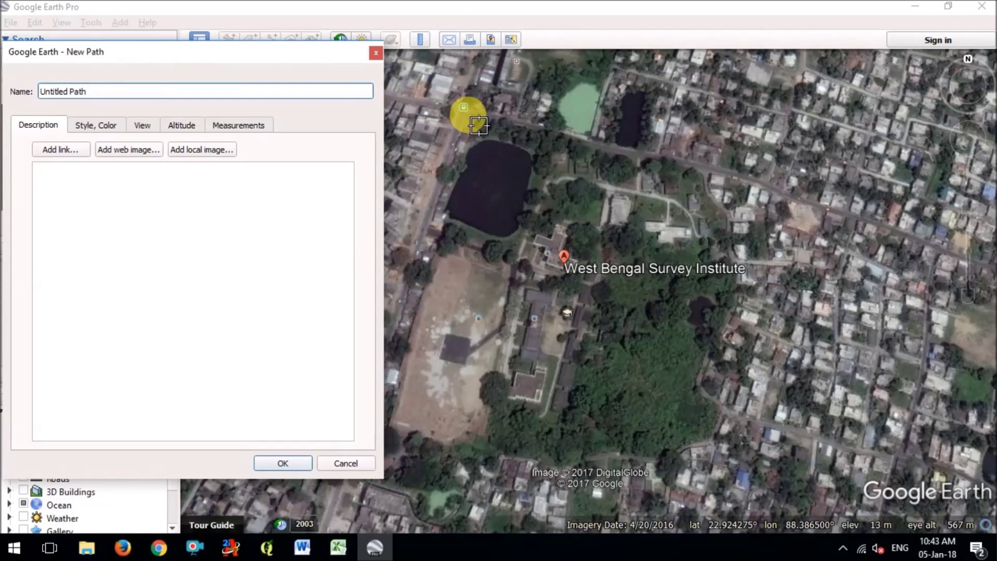
{"action": "left_click", "coordinate": [468, 114]}
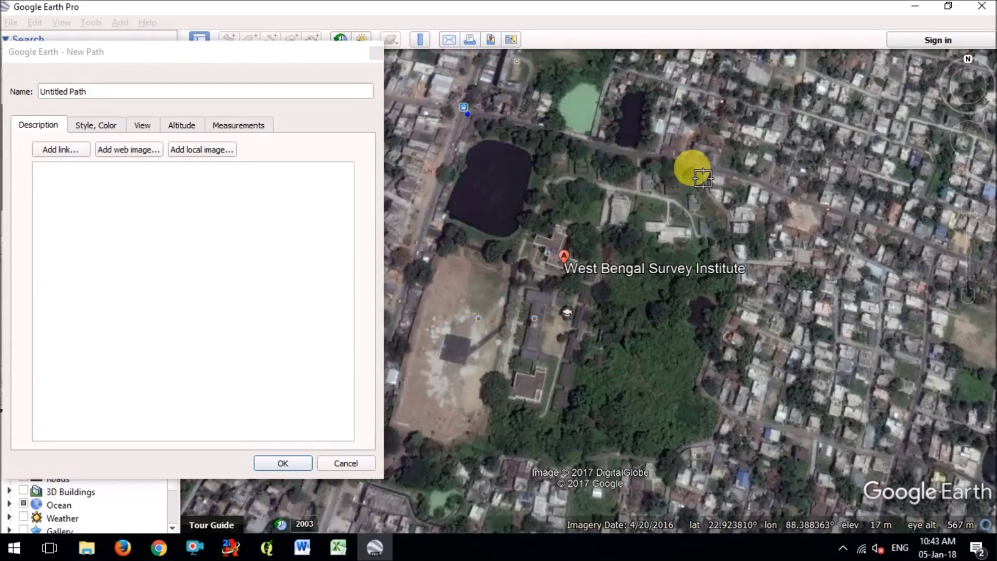
{"action": "left_click", "coordinate": [602, 151]}
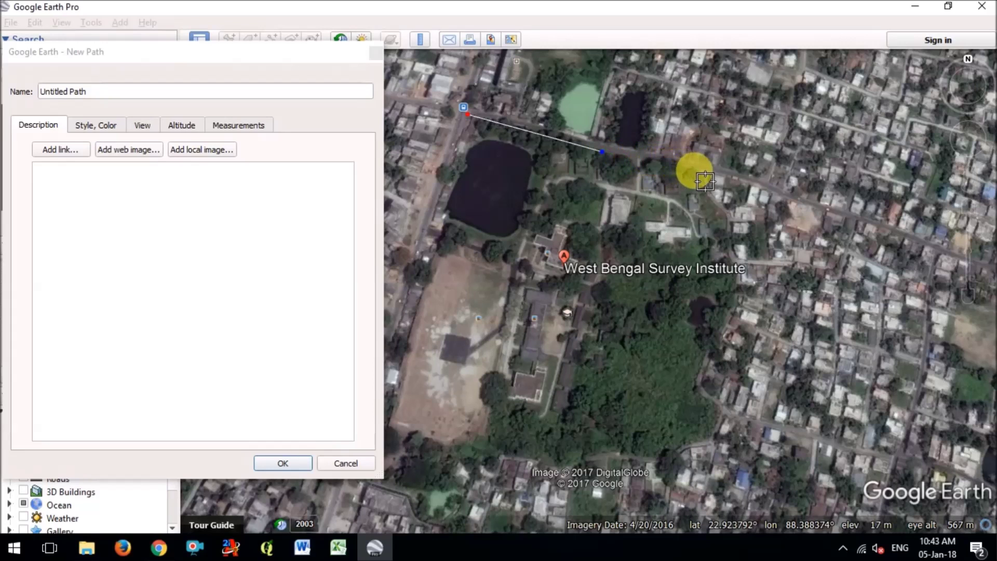
{"action": "left_click", "coordinate": [725, 219]}
{"action": "left_click", "coordinate": [732, 305]}
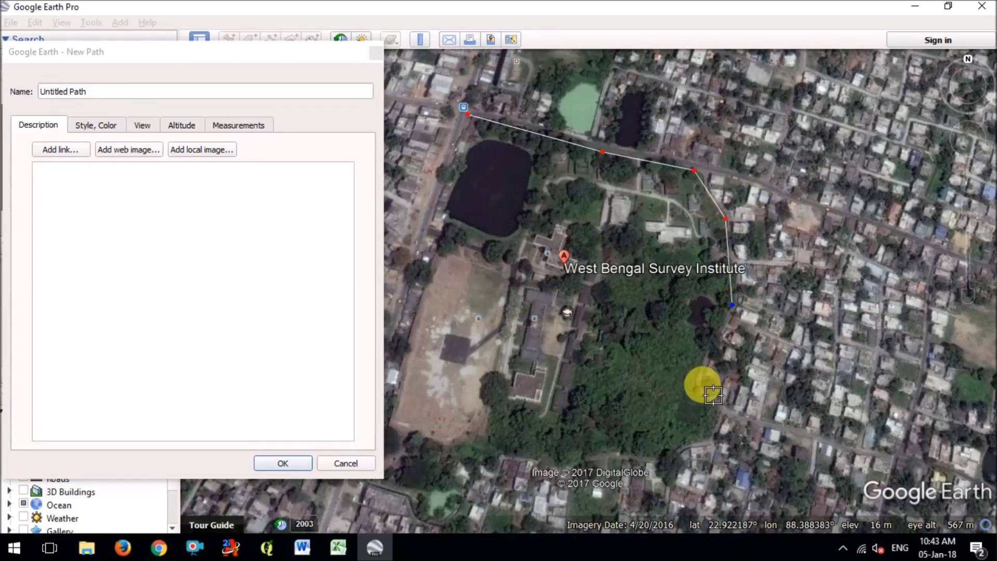
{"action": "left_click", "coordinate": [700, 386]}
{"action": "left_click", "coordinate": [724, 411]}
{"action": "left_click", "coordinate": [709, 445]}
{"action": "left_click", "coordinate": [658, 461]}
{"action": "left_click", "coordinate": [561, 468]}
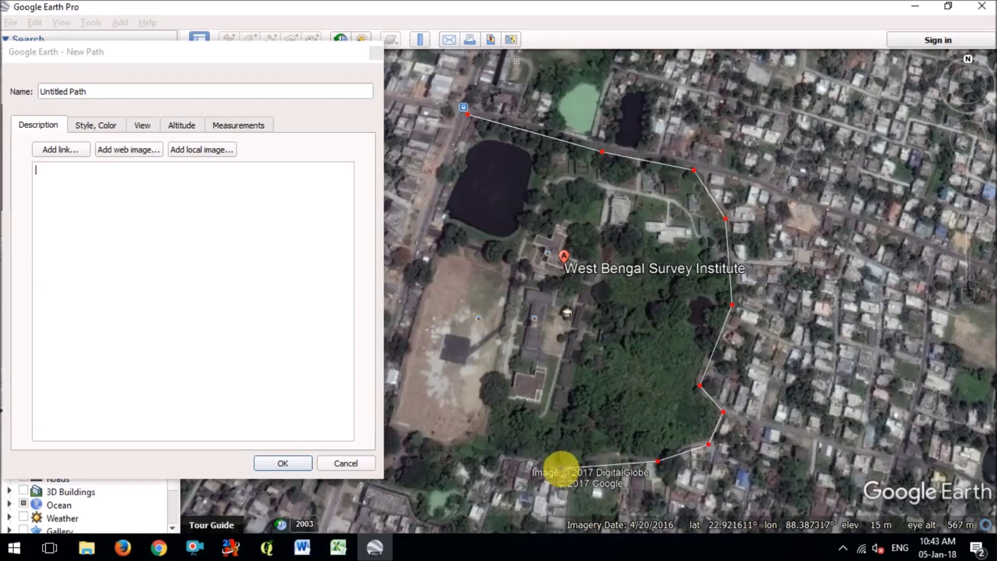
{"action": "left_click", "coordinate": [482, 460]}
Trace the southwest corner and the western side past the sports ground, then keep the path as Untitled Path.
{"action": "scroll", "coordinate": [567, 429], "scroll_direction": "up", "scroll_amount": 2}
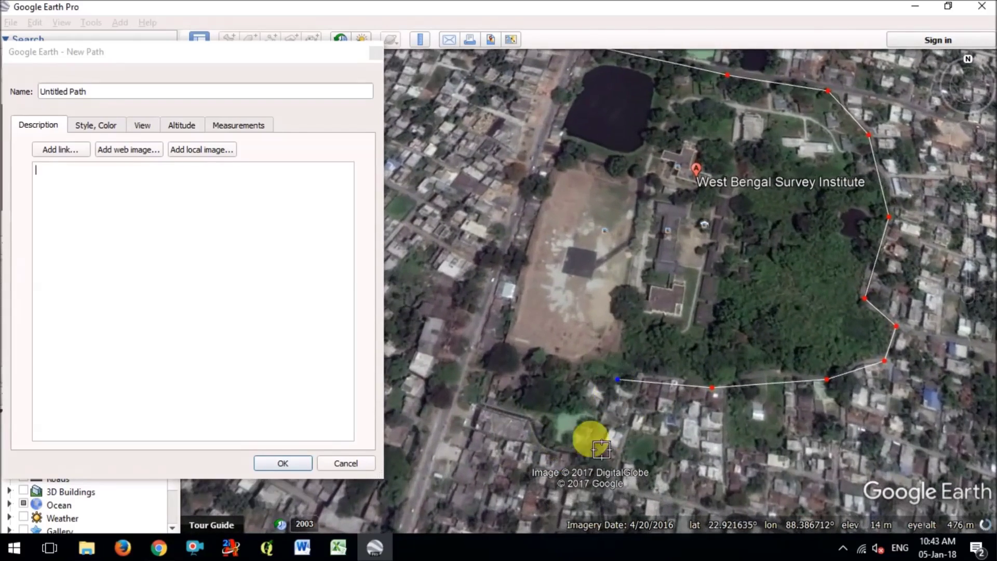
{"action": "left_click", "coordinate": [587, 437]}
{"action": "left_click", "coordinate": [566, 455]}
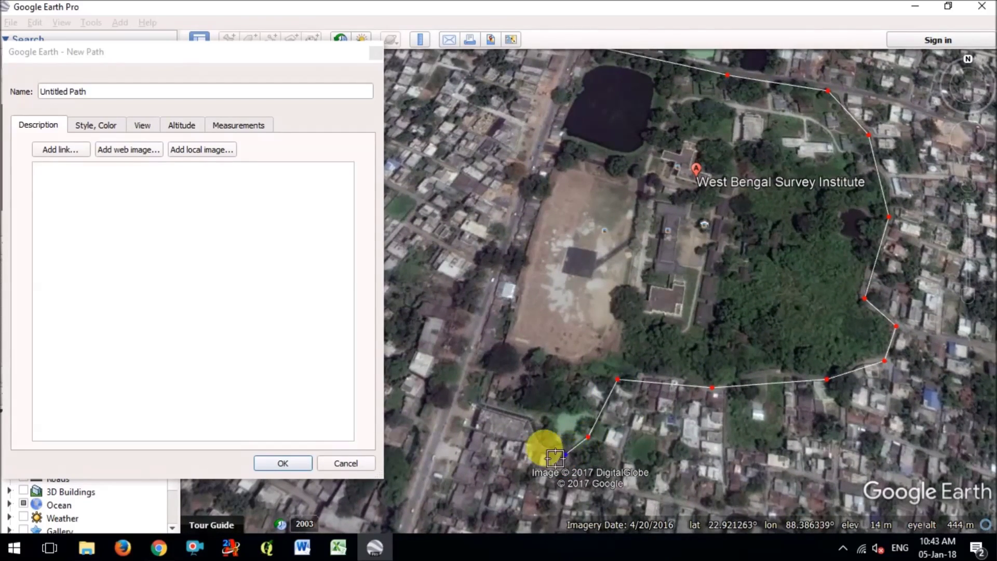
{"action": "left_click", "coordinate": [528, 419]}
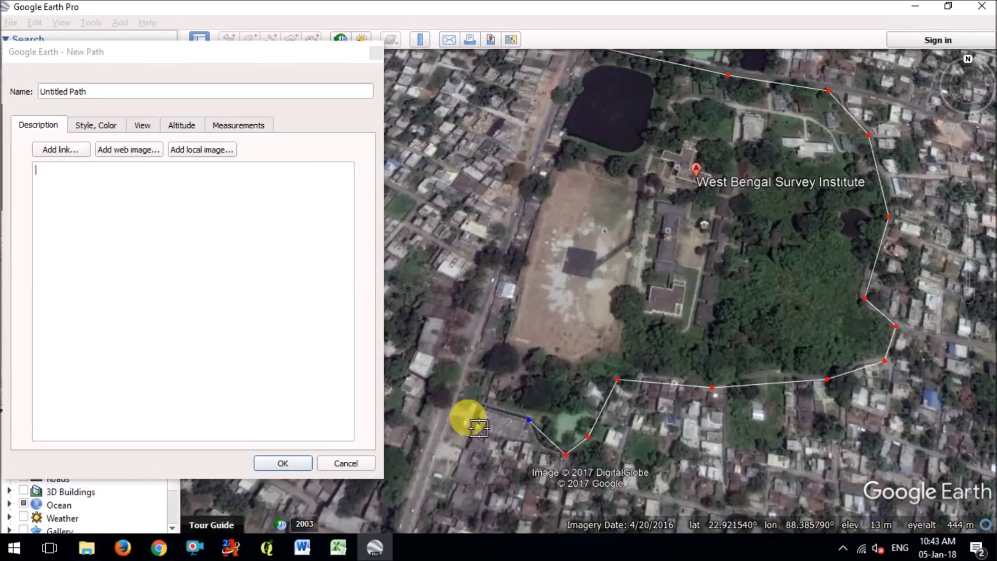
{"action": "left_click", "coordinate": [529, 245]}
{"action": "scroll", "coordinate": [574, 133], "scroll_direction": "up", "scroll_amount": 1}
{"action": "left_click", "coordinate": [548, 190]}
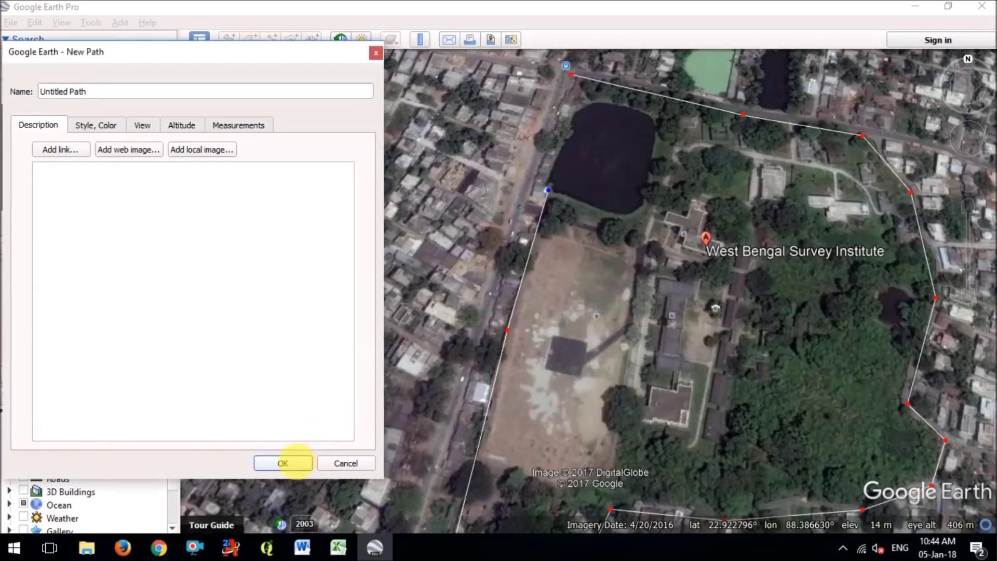
{"action": "left_click", "coordinate": [283, 462]}
{"action": "scroll", "coordinate": [445, 162], "scroll_direction": "down", "scroll_amount": 3}
Rename Untitled Path in the Places panel to WBSI-AREA.
{"action": "scroll", "coordinate": [525, 165], "scroll_direction": "up", "scroll_amount": 1}
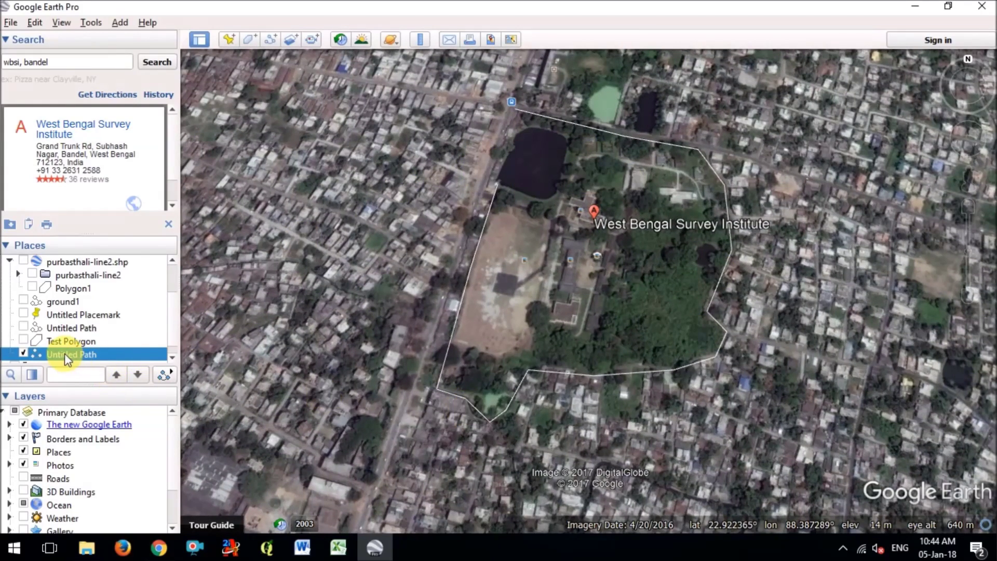
{"action": "scroll", "coordinate": [174, 293], "scroll_direction": "up", "scroll_amount": 2}
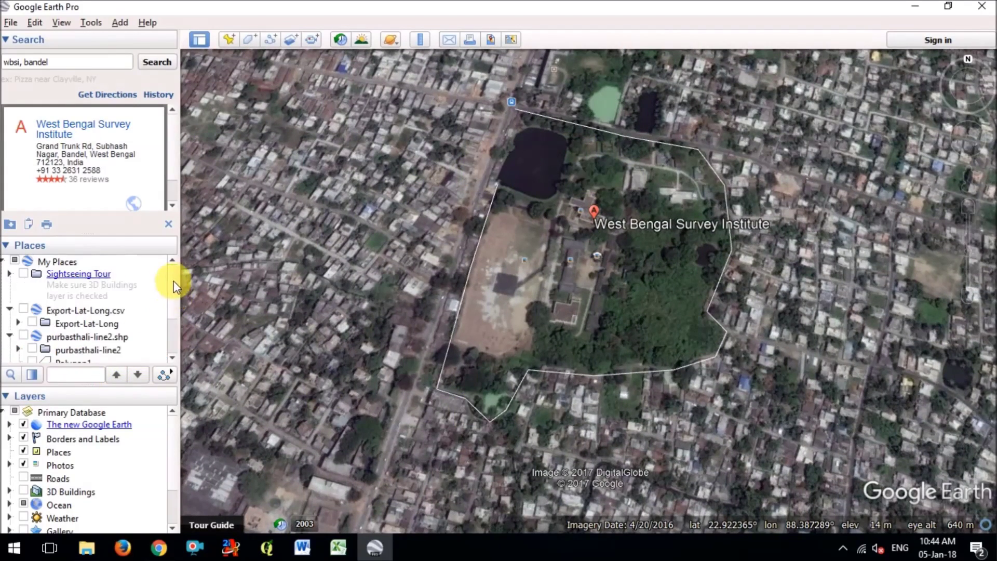
{"action": "scroll", "coordinate": [174, 325], "scroll_direction": "down", "scroll_amount": 2}
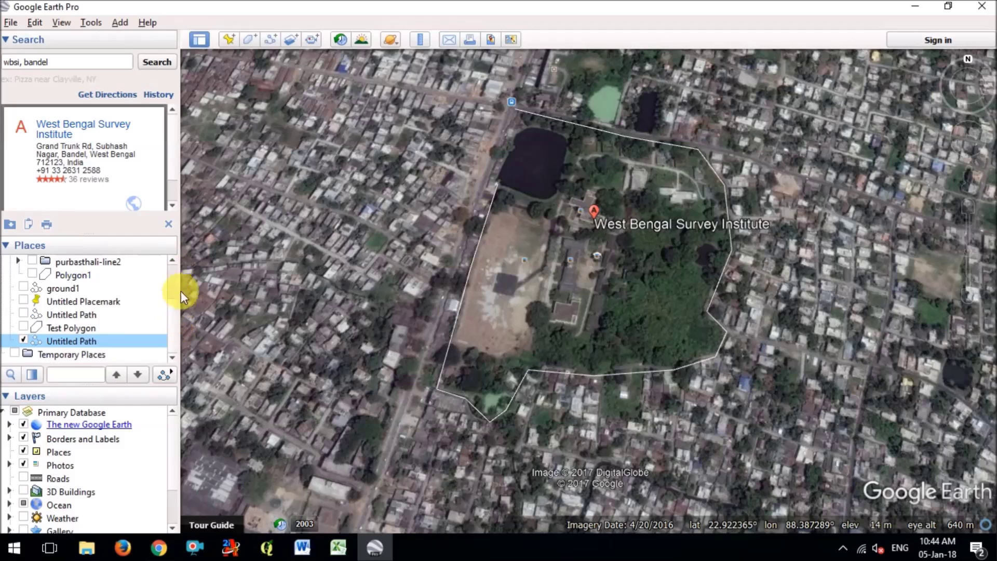
{"action": "right_click", "coordinate": [83, 342]}
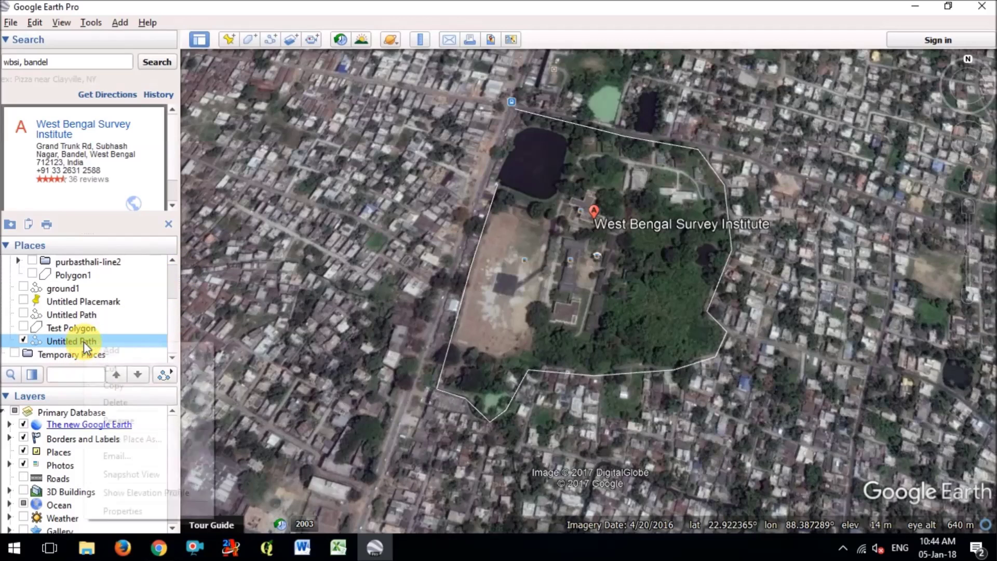
{"action": "left_click", "coordinate": [137, 418]}
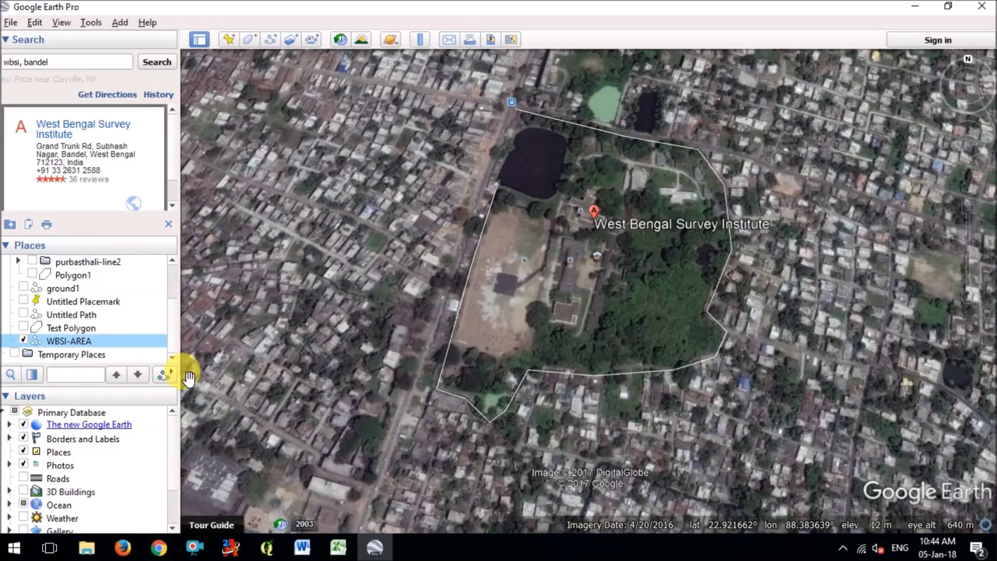
{"action": "right_click", "coordinate": [89, 343]}
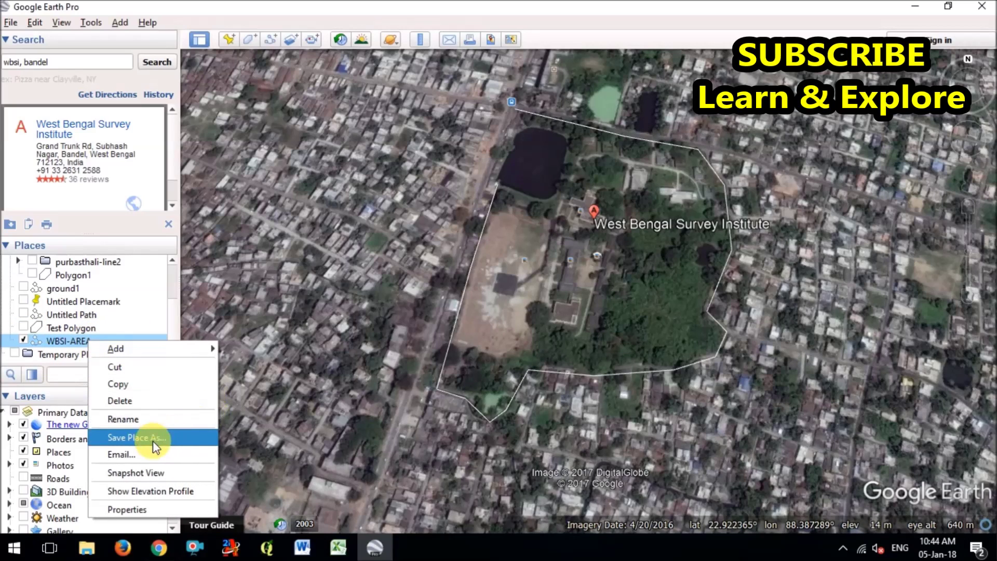
Save WBSI-AREA as a Kml (*.kml) file in a new Desktop folder named GoogleEarthPractice.
{"action": "left_click", "coordinate": [182, 437]}
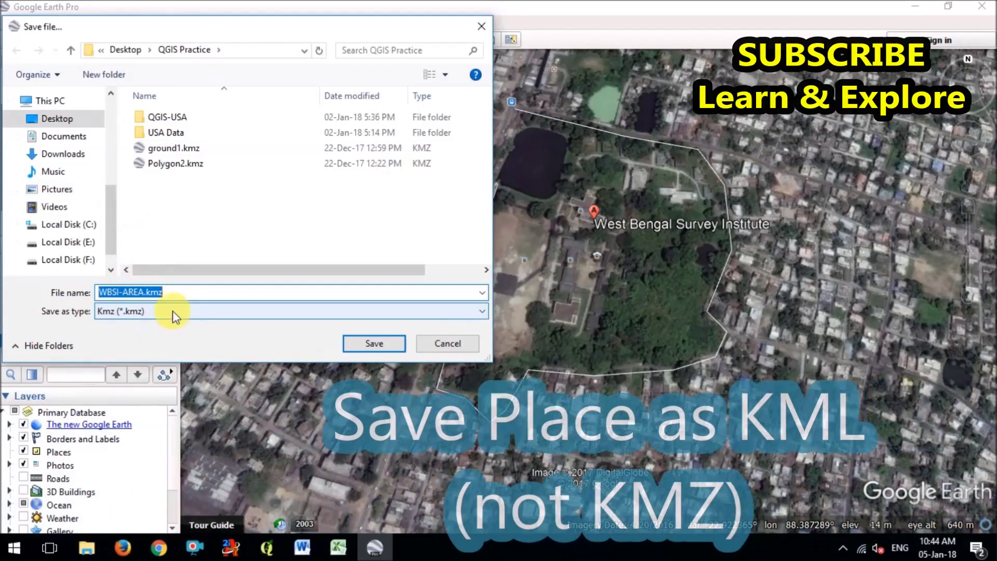
{"action": "left_click", "coordinate": [127, 49]}
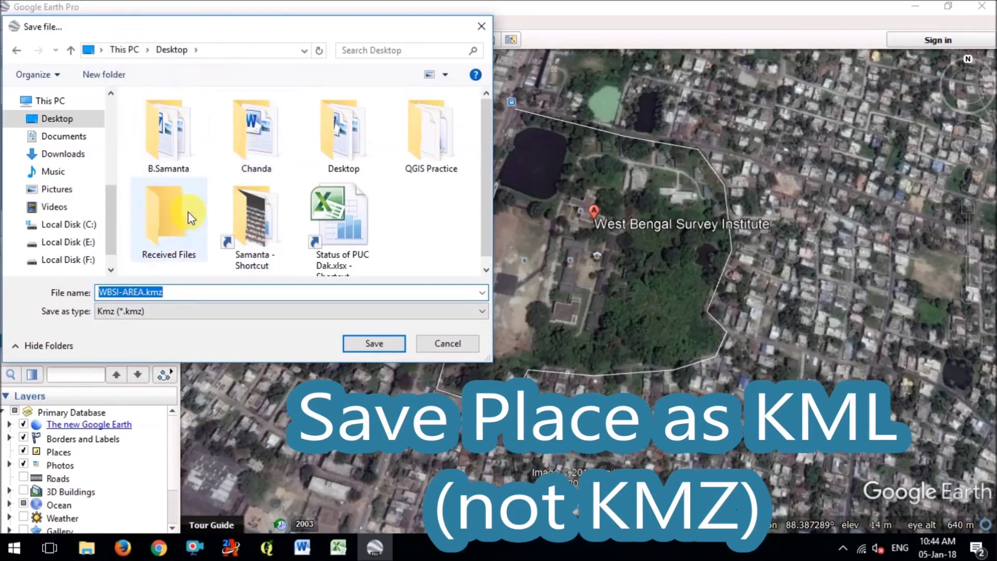
{"action": "left_click", "coordinate": [104, 74]}
{"action": "type", "text": "Google"}
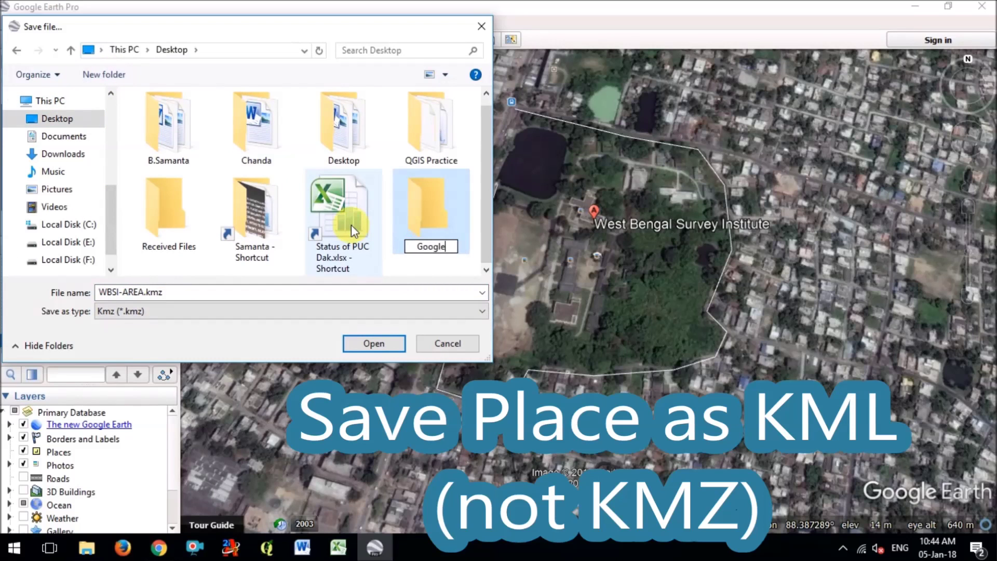
{"action": "type", "text": "EarthPractice"}
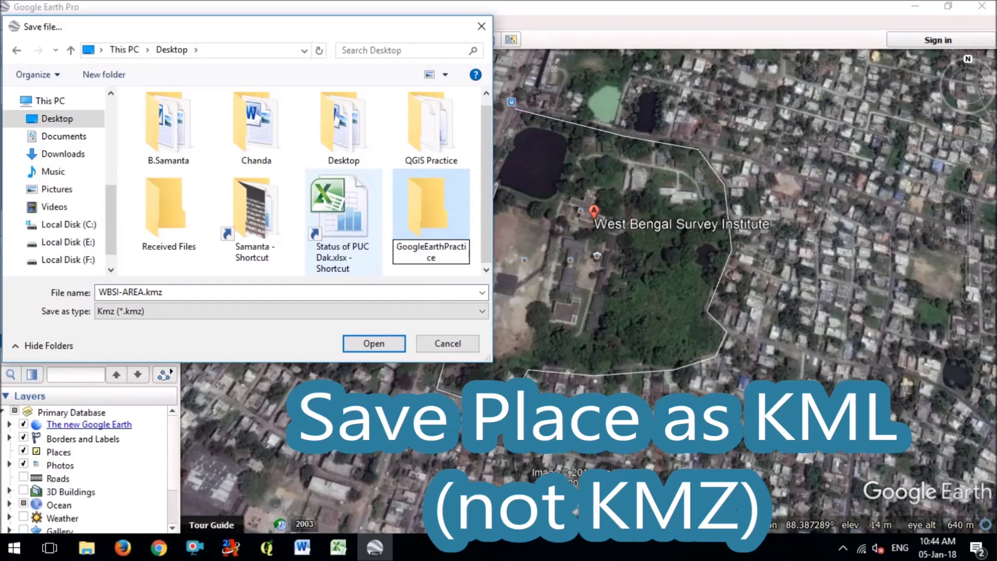
{"action": "key", "text": "Return"}
{"action": "key", "text": "Return"}
{"action": "left_click", "coordinate": [176, 307]}
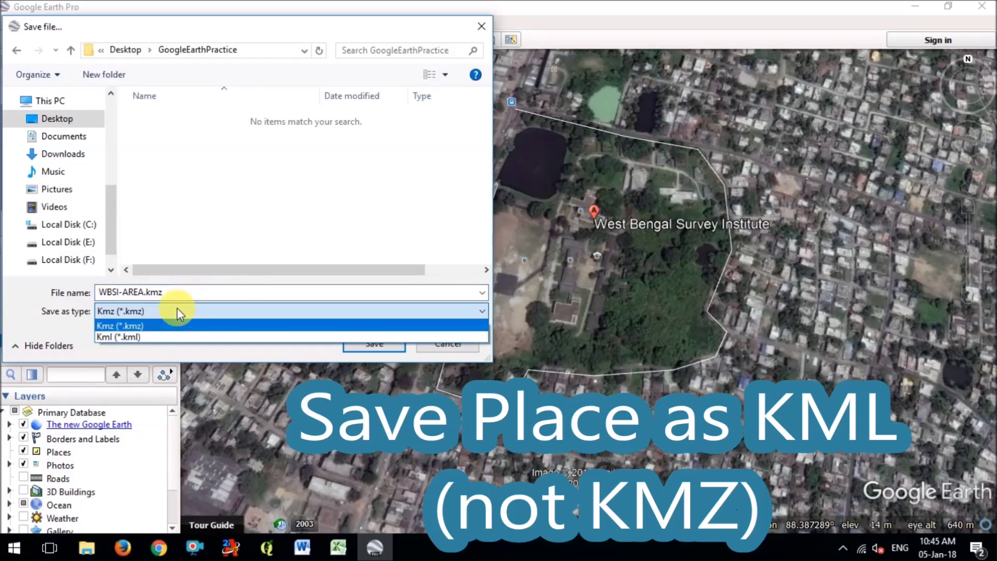
{"action": "left_click", "coordinate": [161, 340]}
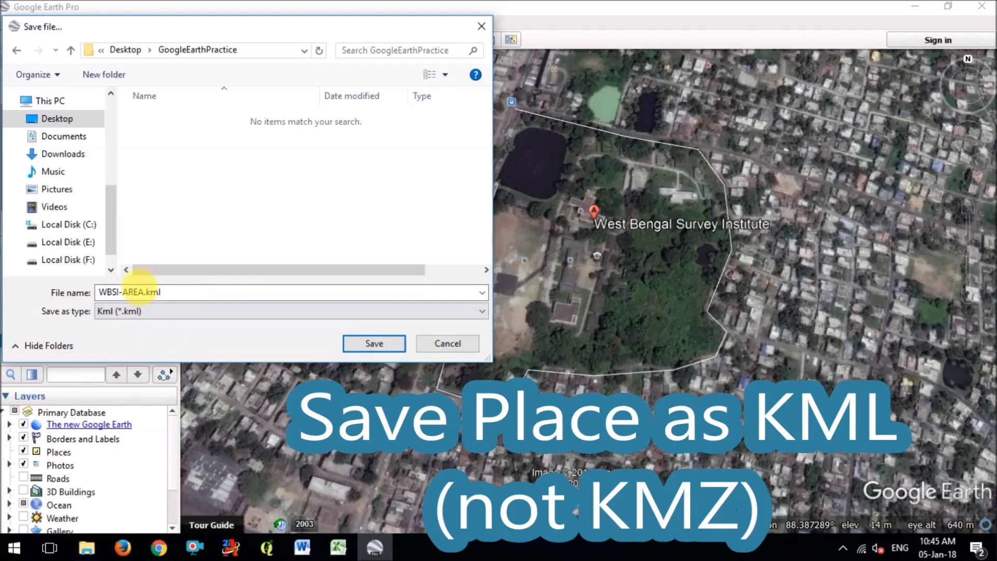
{"action": "left_click", "coordinate": [356, 343]}
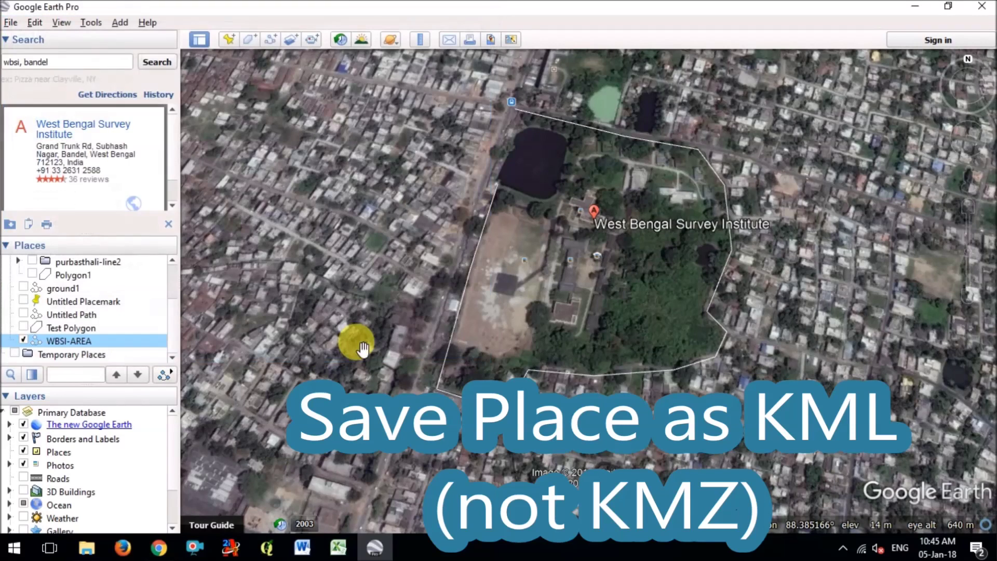
{"action": "left_click", "coordinate": [915, 6]}
Open WBSI-AREA.kml from the GoogleEarthPractice folder in a maximized Notepad window.
{"action": "double_click", "coordinate": [574, 104]}
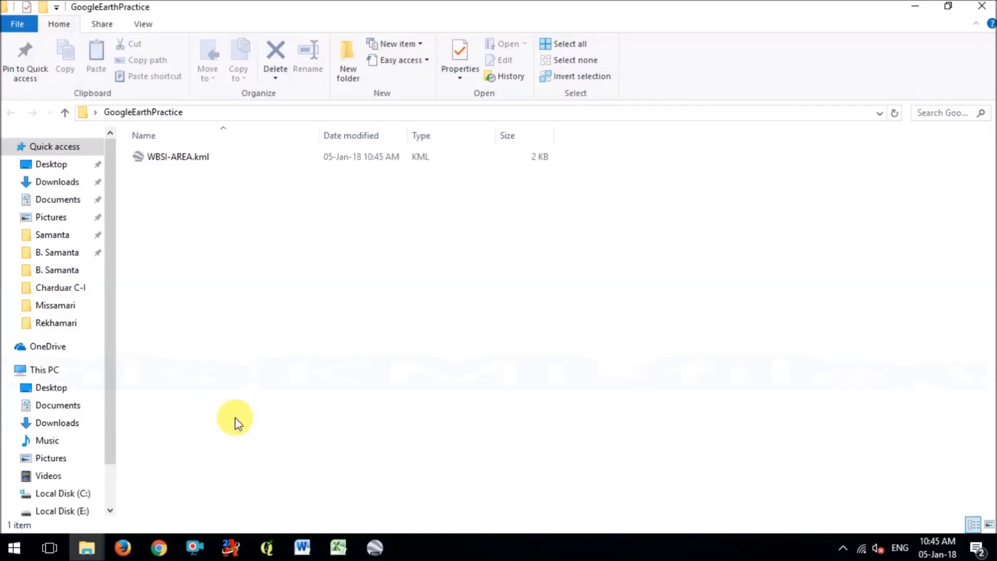
{"action": "left_click", "coordinate": [235, 159]}
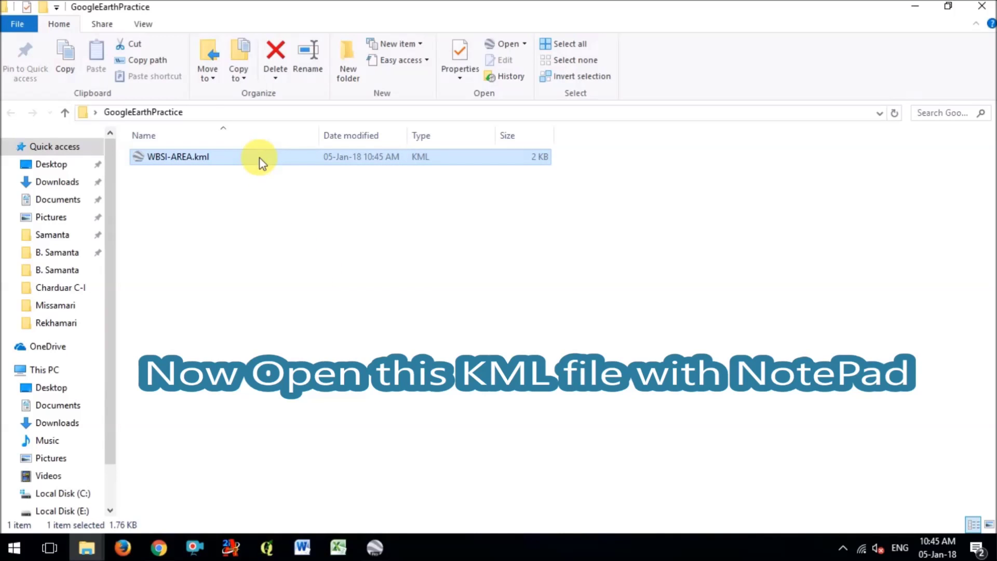
{"action": "right_click", "coordinate": [260, 157]}
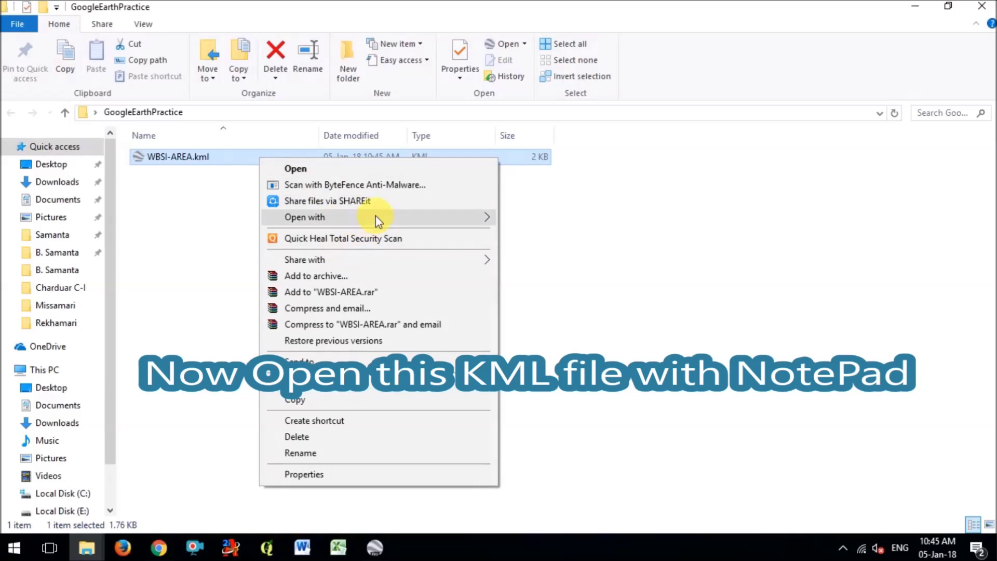
{"action": "mouse_move", "coordinate": [377, 221]}
{"action": "left_click", "coordinate": [584, 235]}
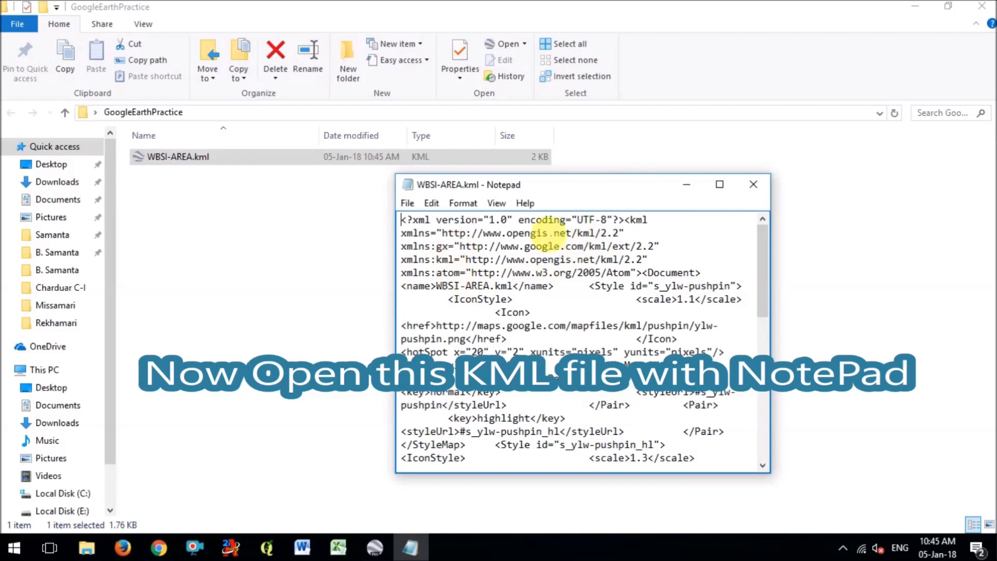
{"action": "left_click", "coordinate": [719, 185]}
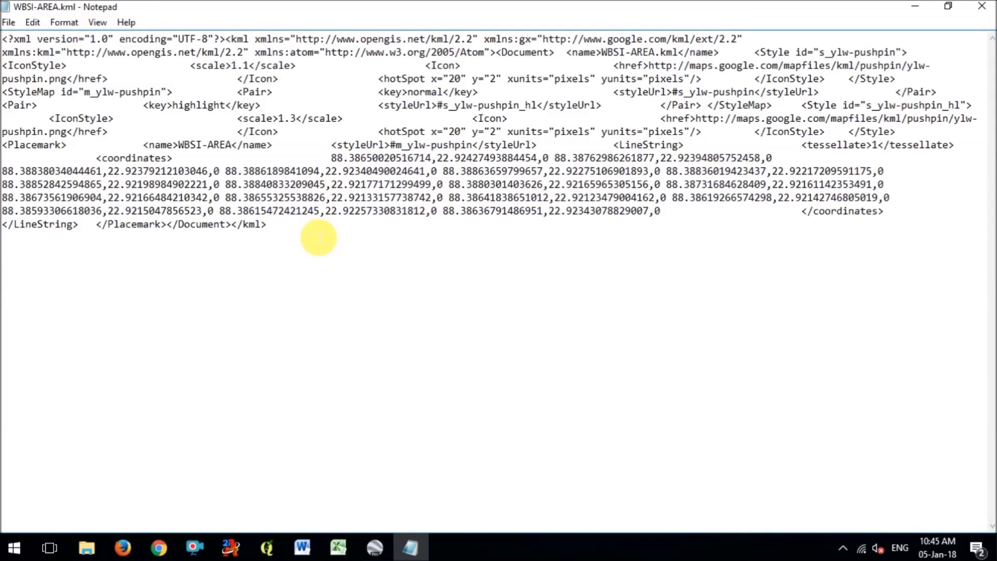
{"action": "key", "text": "ctrl+a"}
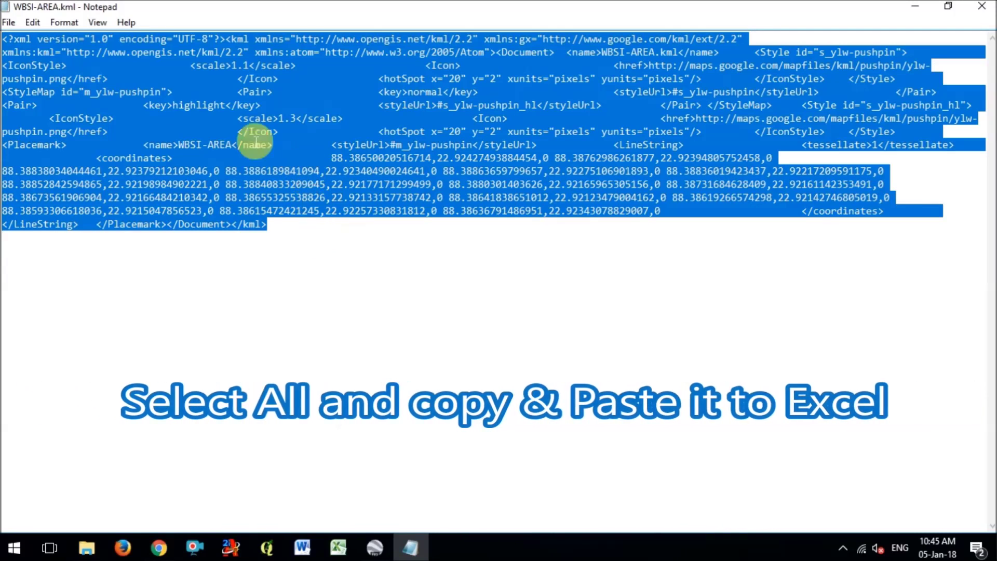
Select all of the KML text in Notepad and copy it.
{"action": "right_click", "coordinate": [206, 107]}
{"action": "left_click", "coordinate": [151, 264]}
{"action": "left_click", "coordinate": [191, 176]}
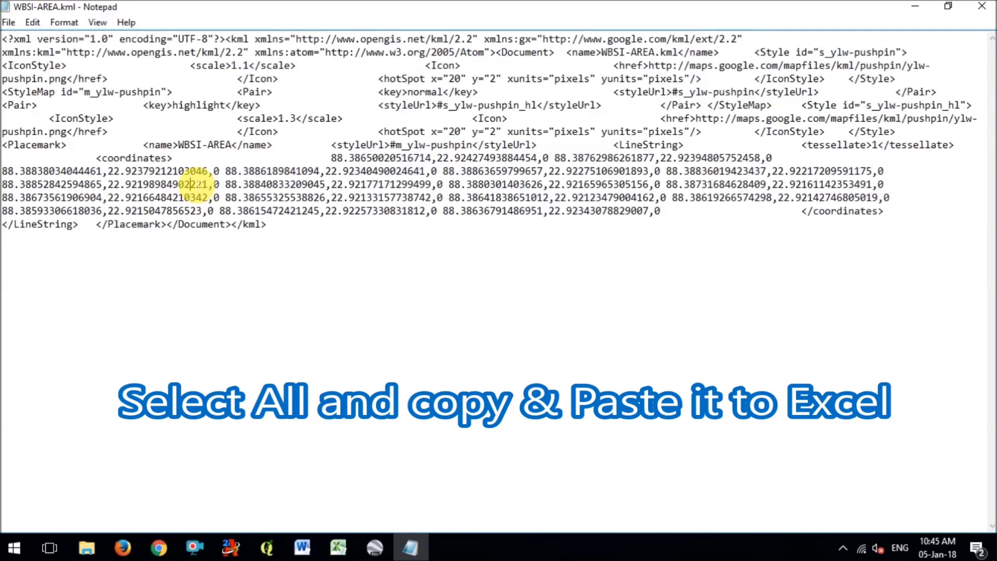
{"action": "right_click", "coordinate": [192, 176]}
{"action": "left_click", "coordinate": [285, 275]}
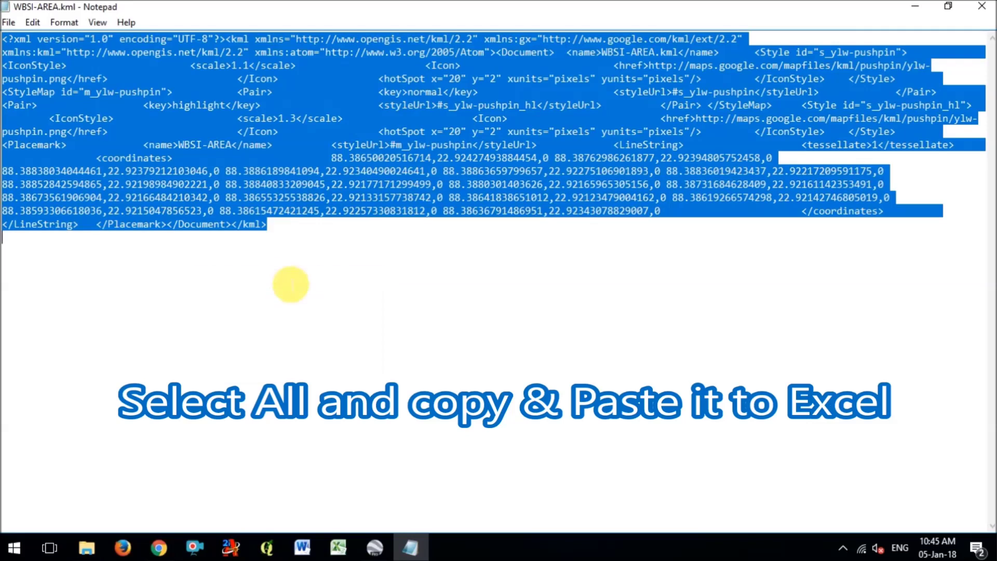
{"action": "right_click", "coordinate": [244, 145]}
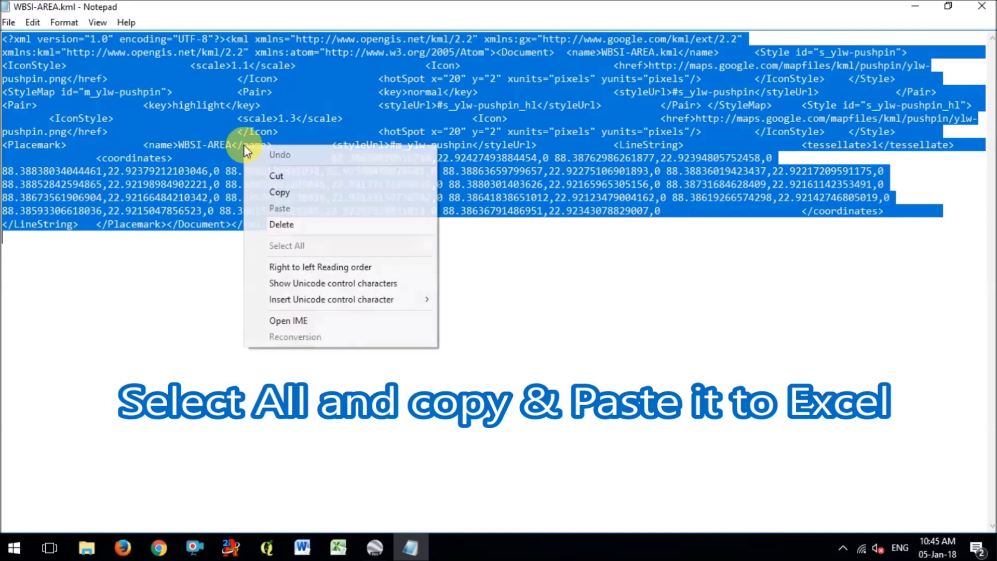
{"action": "left_click", "coordinate": [307, 196]}
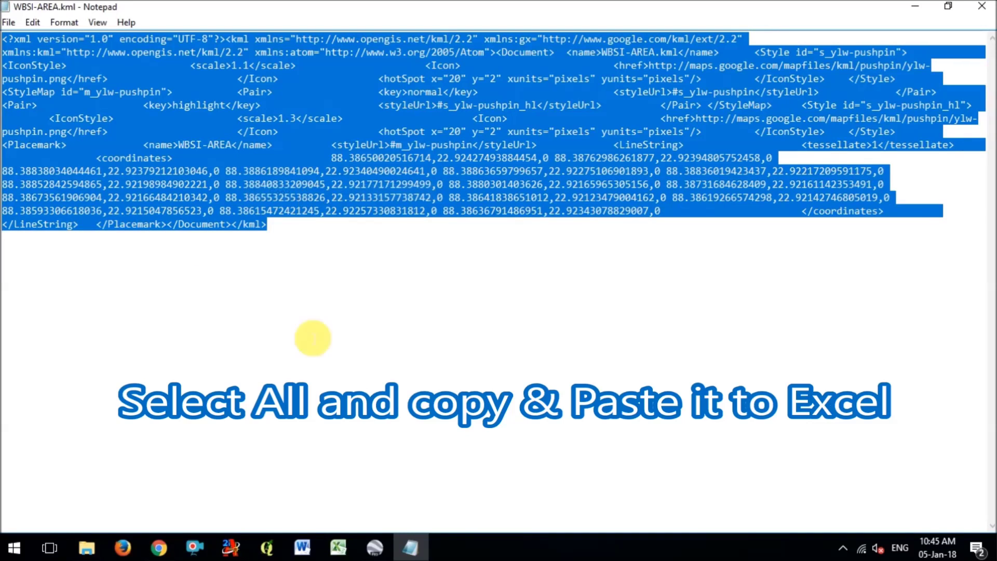
Launch Microsoft Excel 2010 maximized and paste the KML text at cell A1.
{"action": "left_click", "coordinate": [14, 547]}
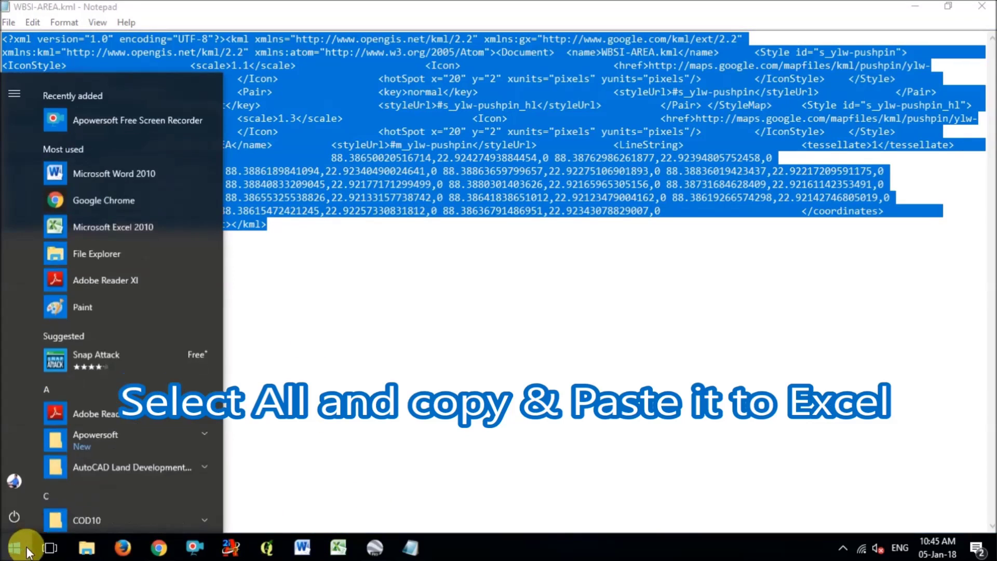
{"action": "left_click", "coordinate": [140, 223]}
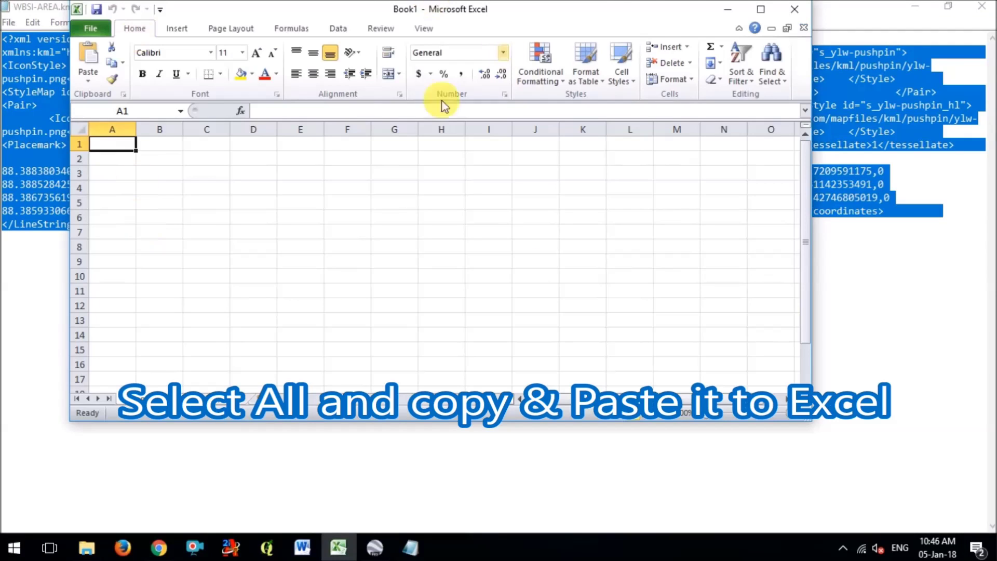
{"action": "left_click", "coordinate": [760, 9]}
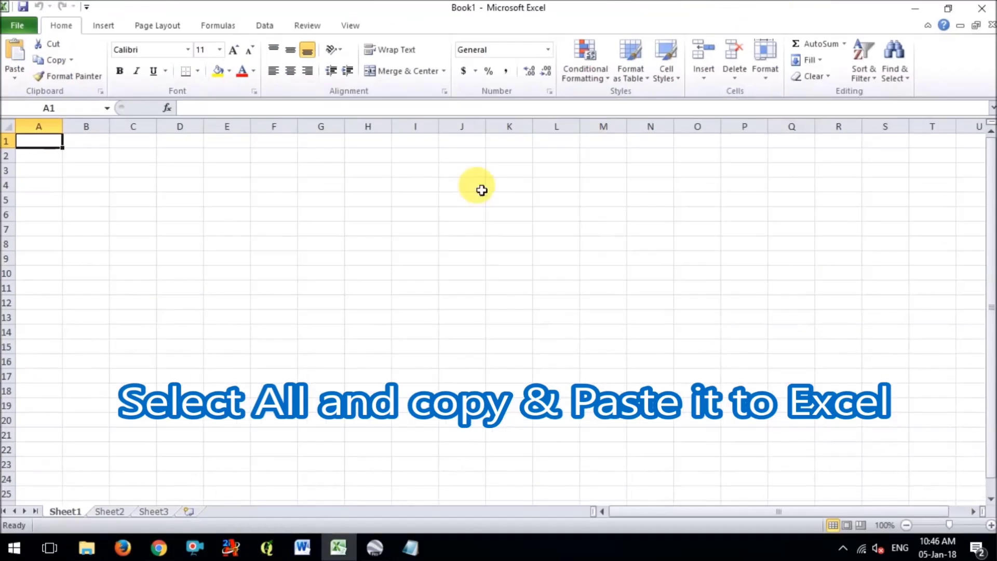
{"action": "key", "text": "ctrl+v"}
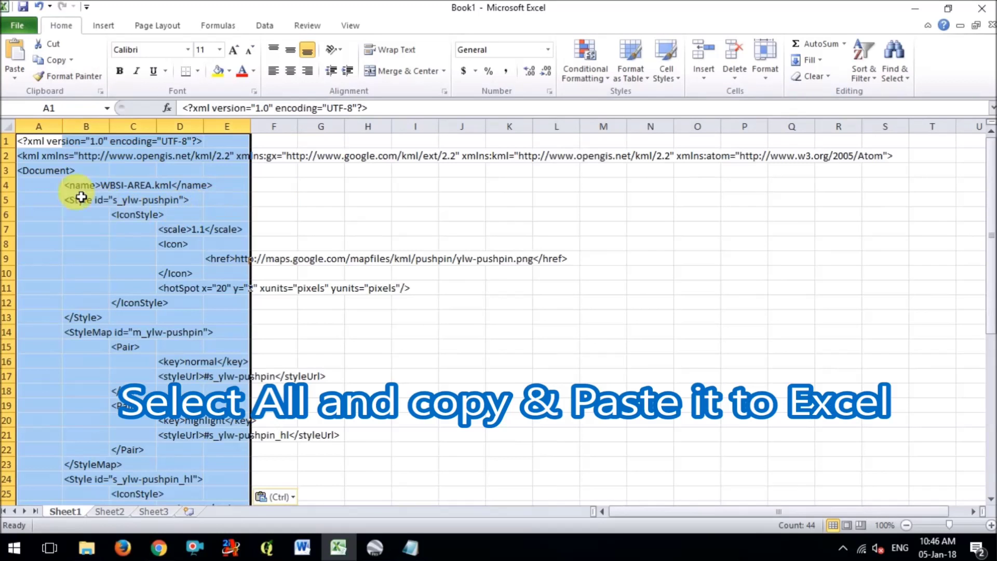
{"action": "left_click", "coordinate": [103, 201]}
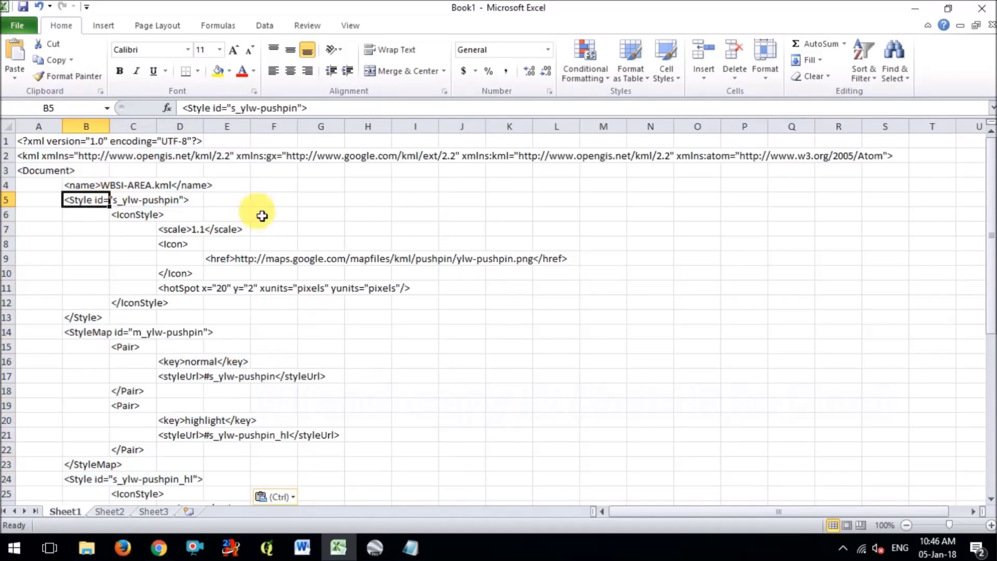
{"action": "scroll", "coordinate": [225, 283], "scroll_direction": "down", "scroll_amount": 5}
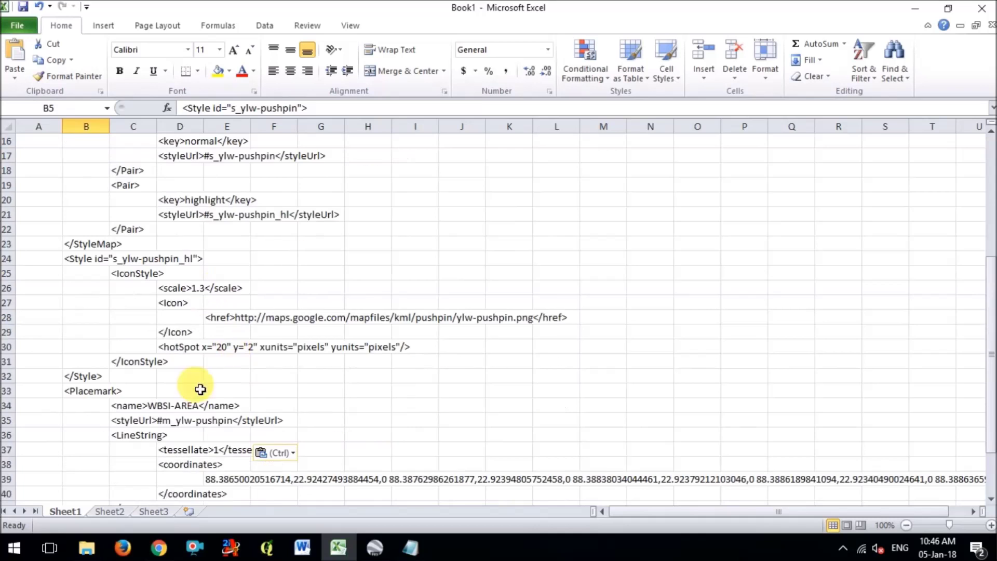
Locate the coordinates tag in D38 and fill that cell yellow.
{"action": "scroll", "coordinate": [229, 428], "scroll_direction": "down", "scroll_amount": 2}
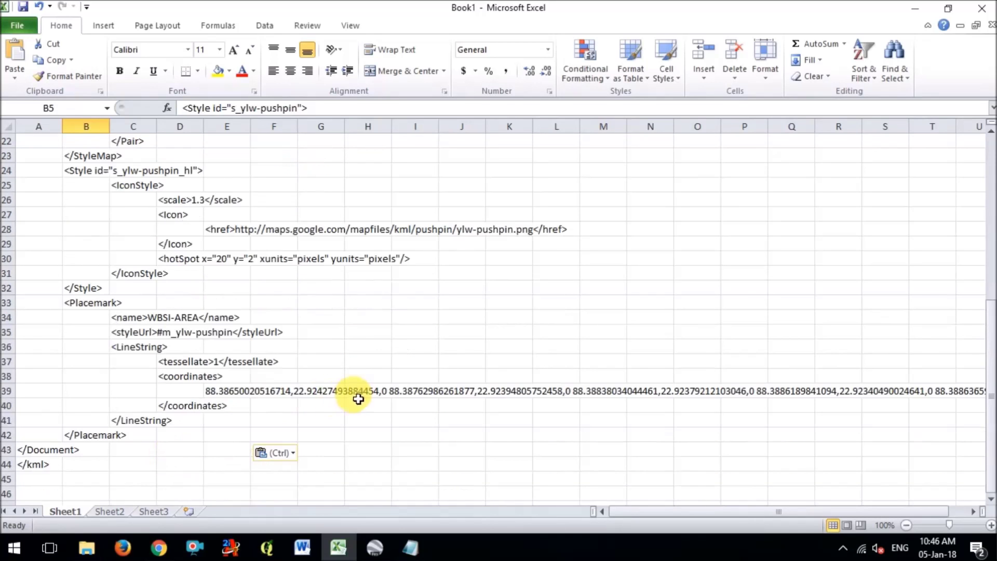
{"action": "left_click", "coordinate": [226, 395]}
{"action": "left_click", "coordinate": [303, 395]}
{"action": "left_click", "coordinate": [263, 397]}
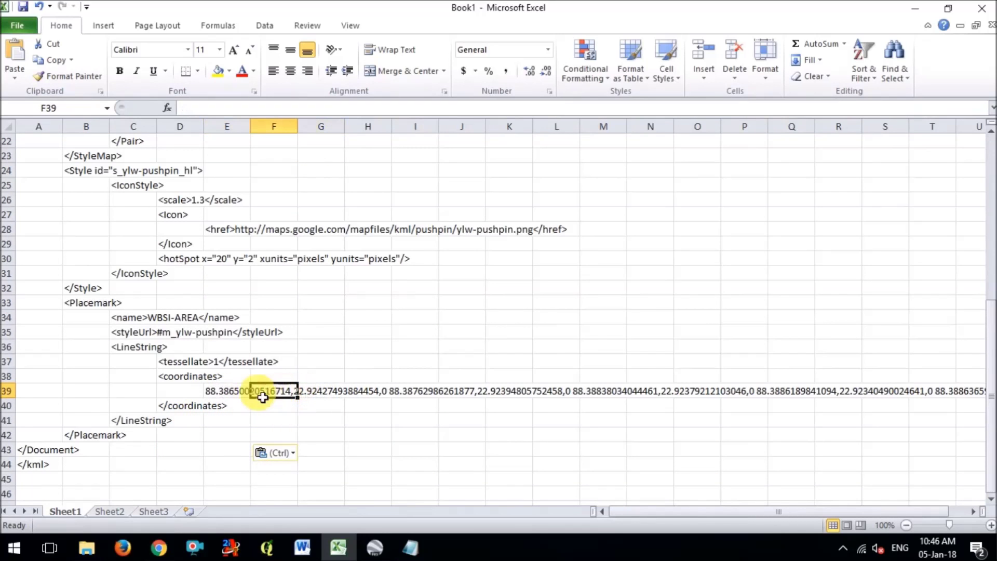
{"action": "left_click", "coordinate": [228, 397]}
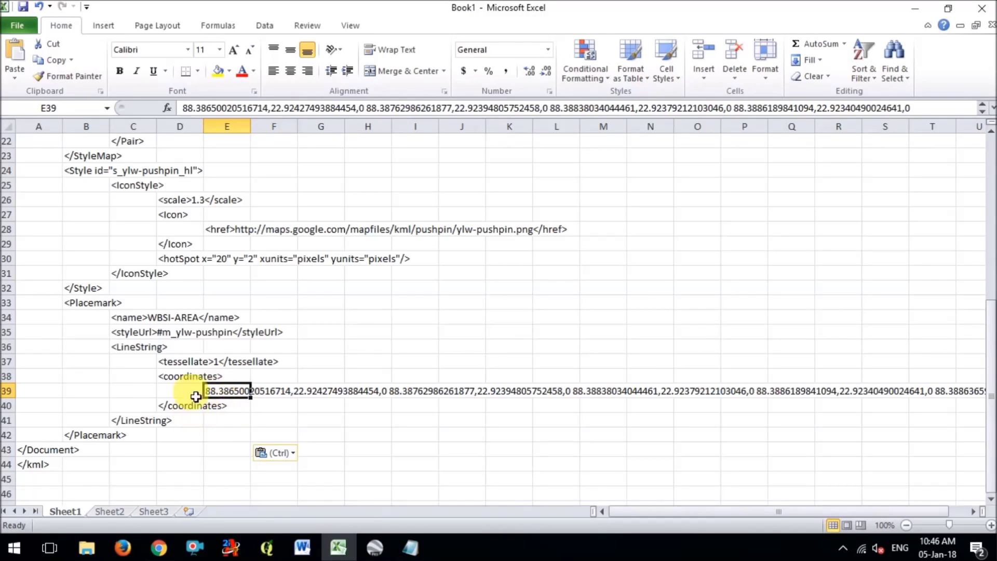
{"action": "left_click", "coordinate": [184, 381]}
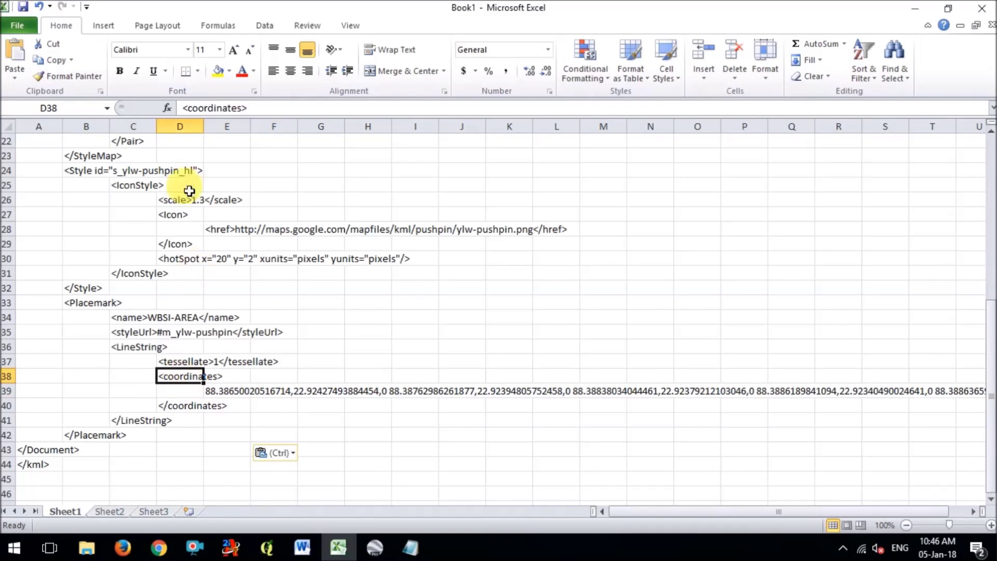
{"action": "left_click", "coordinate": [215, 75]}
{"action": "left_click", "coordinate": [224, 395]}
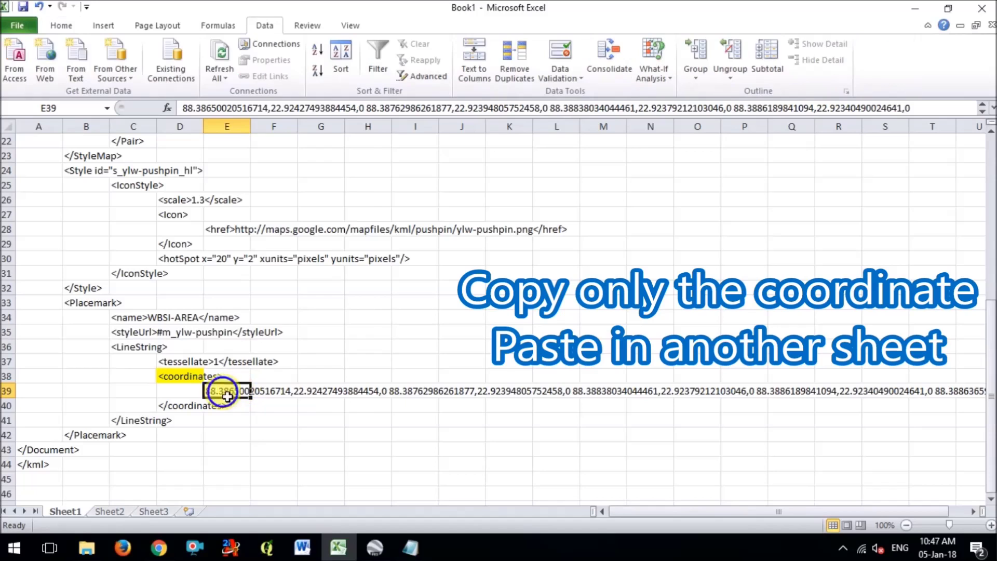
Copy the coordinate string from E39 and paste it as values into Sheet2 cell A1.
{"action": "right_click", "coordinate": [223, 393]}
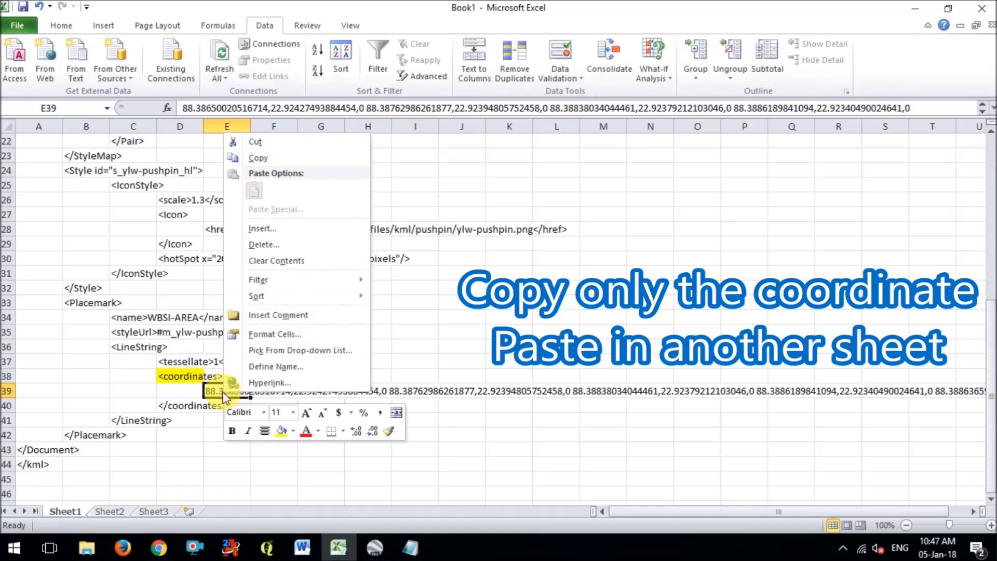
{"action": "left_click", "coordinate": [283, 159]}
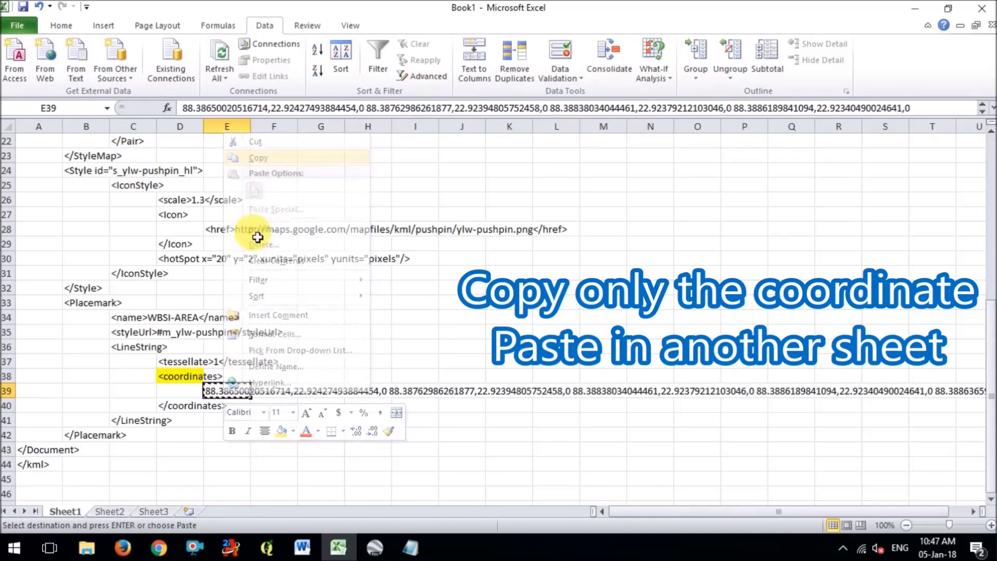
{"action": "left_click", "coordinate": [115, 512]}
{"action": "right_click", "coordinate": [45, 142]}
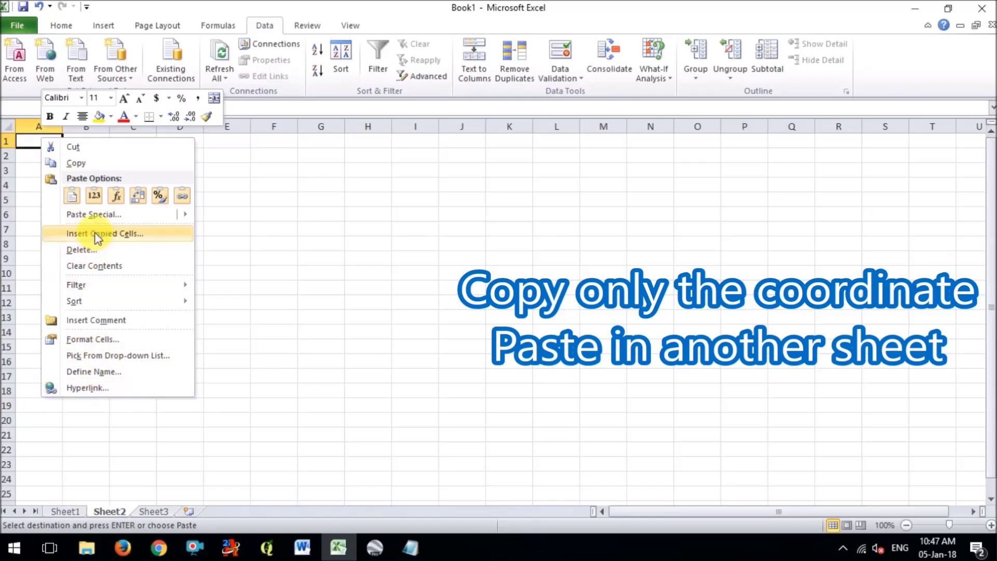
{"action": "left_click", "coordinate": [94, 196]}
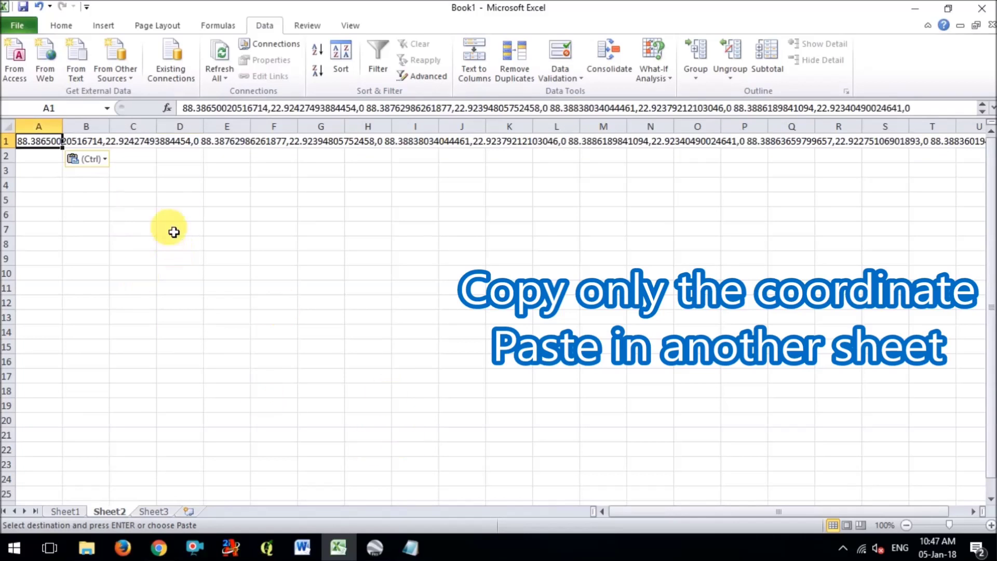
{"action": "left_click", "coordinate": [172, 229]}
{"action": "left_click", "coordinate": [48, 147]}
Split column A of Sheet2 with Text to Columns, Delimited, using the Comma delimiter.
{"action": "key", "text": "ctrl+space"}
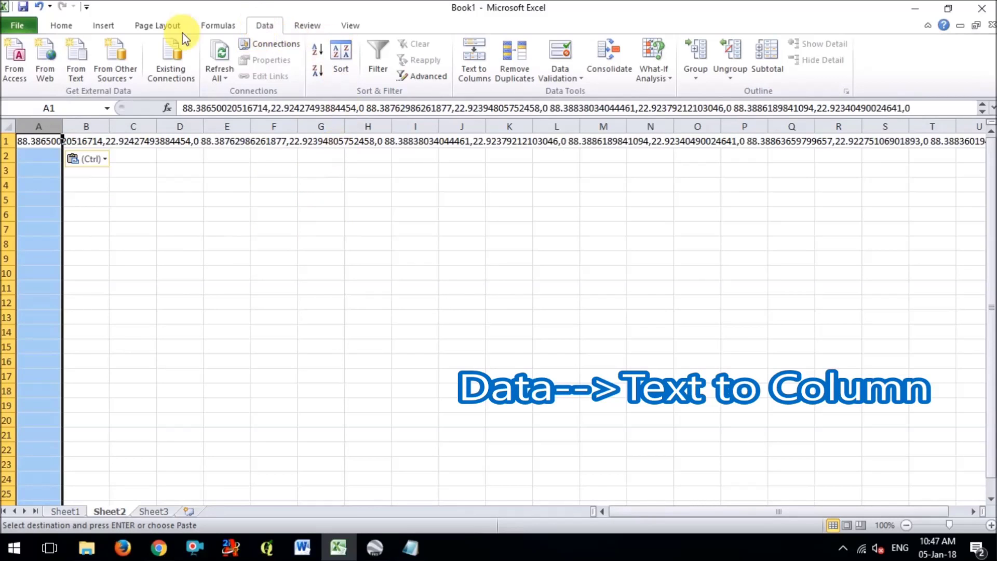
{"action": "left_click", "coordinate": [62, 26]}
{"action": "left_click", "coordinate": [260, 26]}
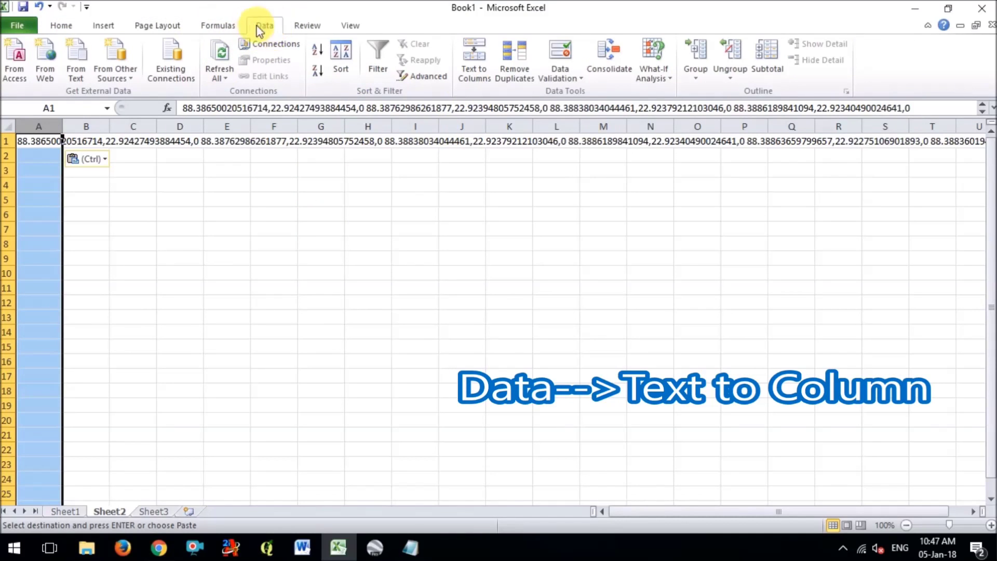
{"action": "left_click", "coordinate": [474, 57]}
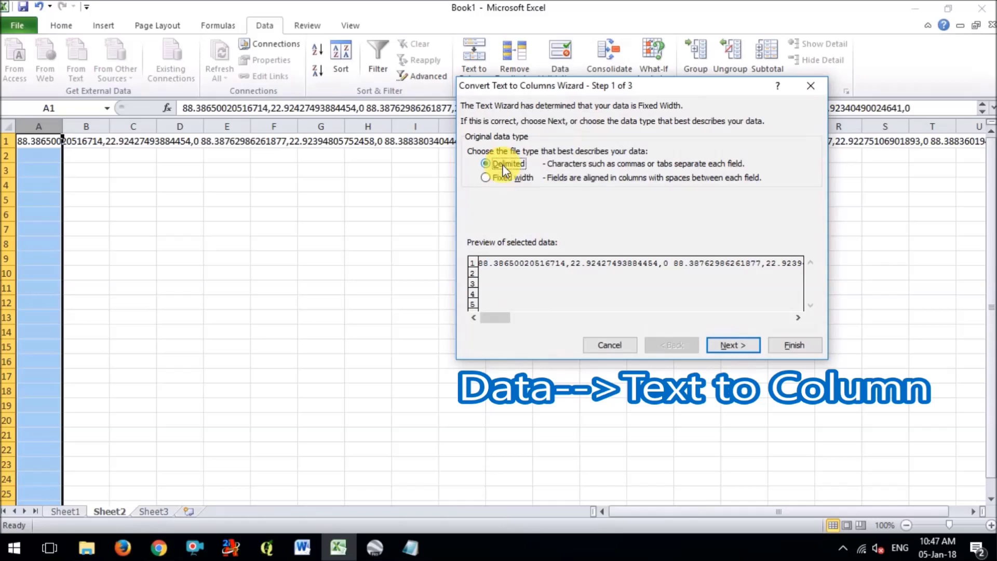
{"action": "left_click", "coordinate": [719, 345]}
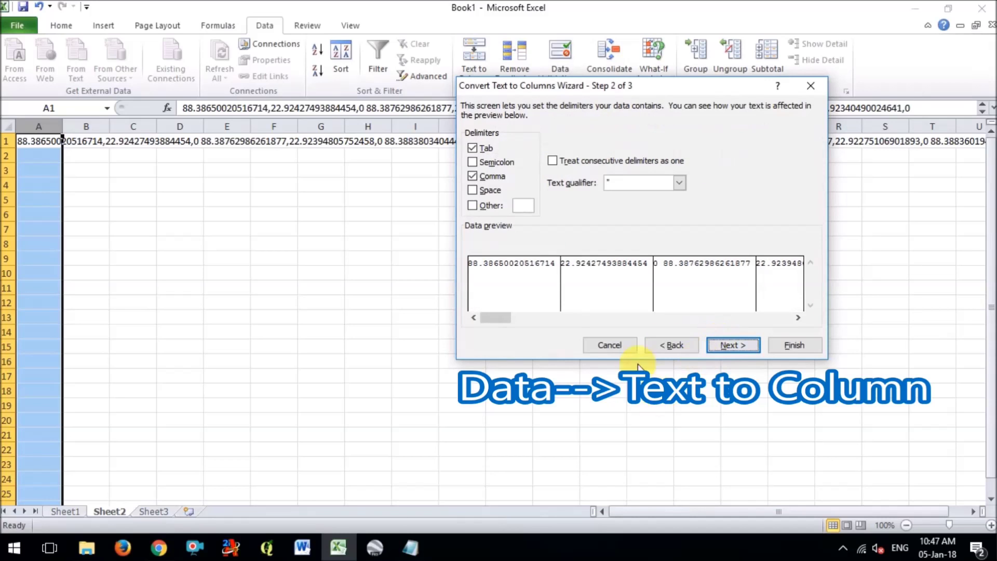
{"action": "left_click", "coordinate": [482, 176]}
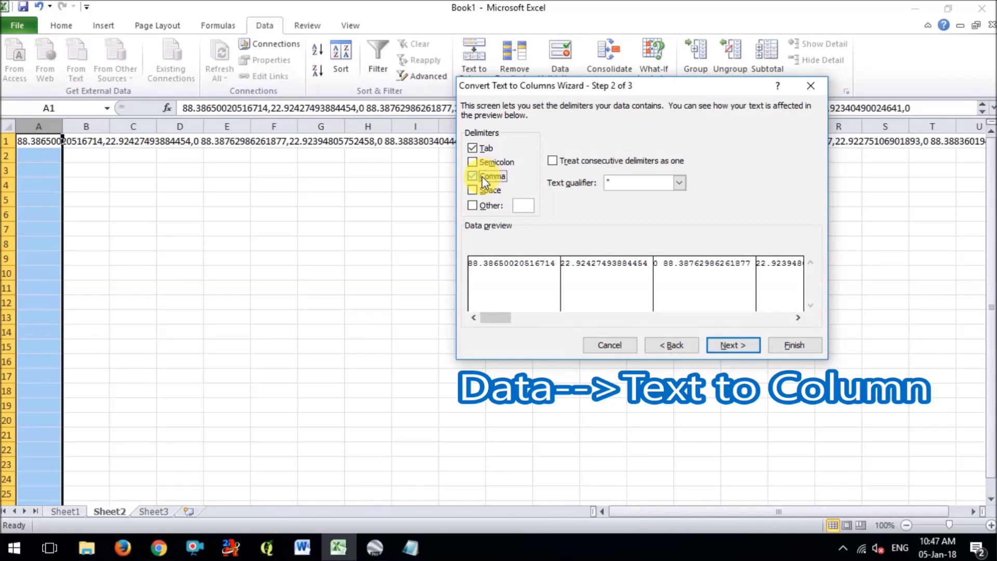
{"action": "left_click", "coordinate": [480, 176]}
{"action": "left_click", "coordinate": [480, 177]}
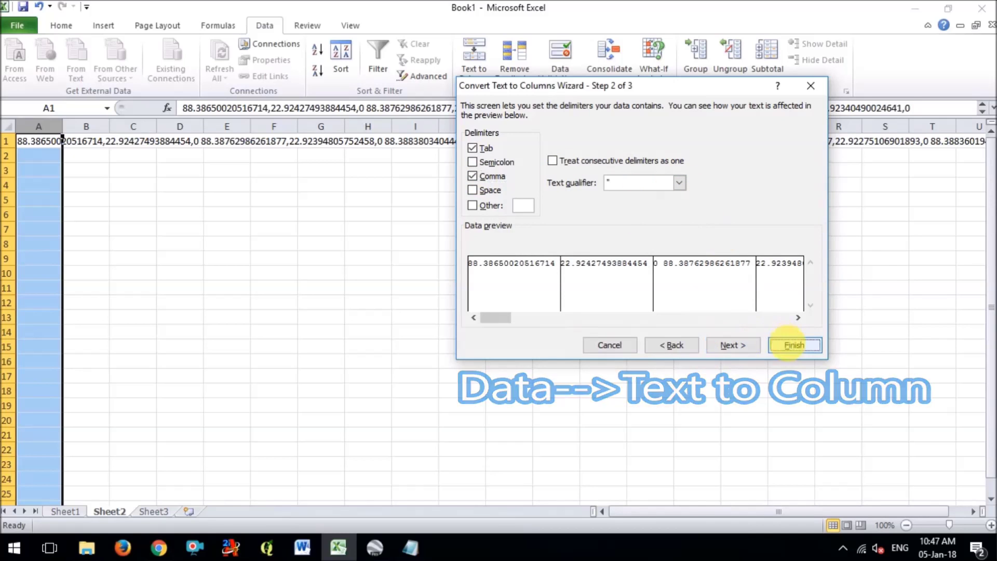
{"action": "left_click", "coordinate": [785, 344]}
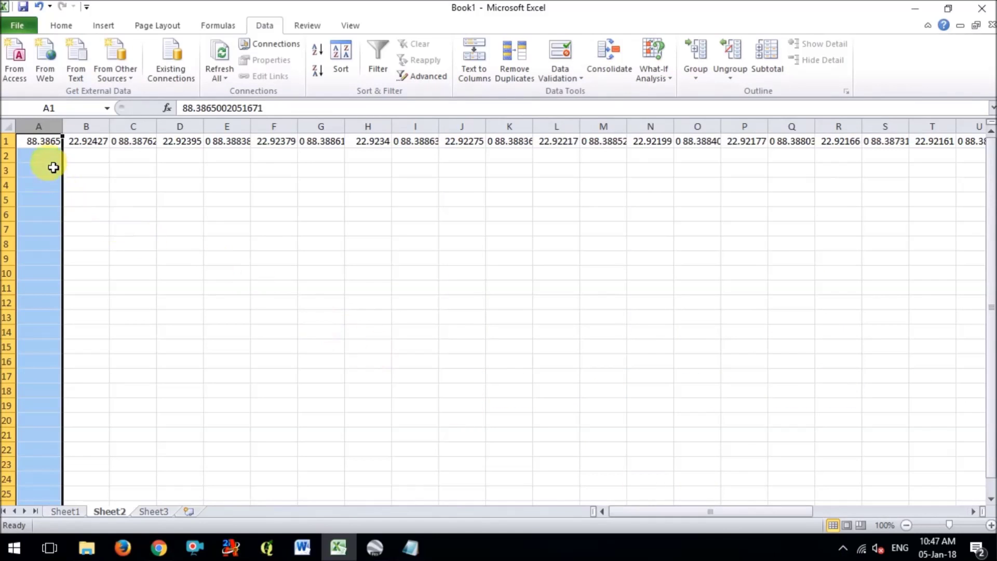
{"action": "left_click", "coordinate": [44, 141]}
Copy row 1 and paste it transposed down Sheet3 column A, autofitting the column.
{"action": "left_click", "coordinate": [12, 140]}
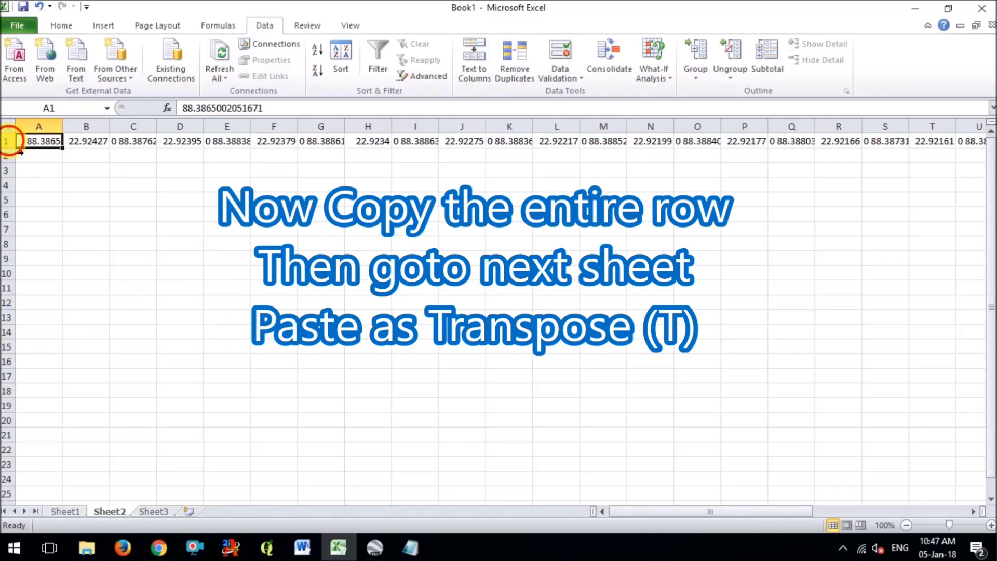
{"action": "right_click", "coordinate": [11, 141]}
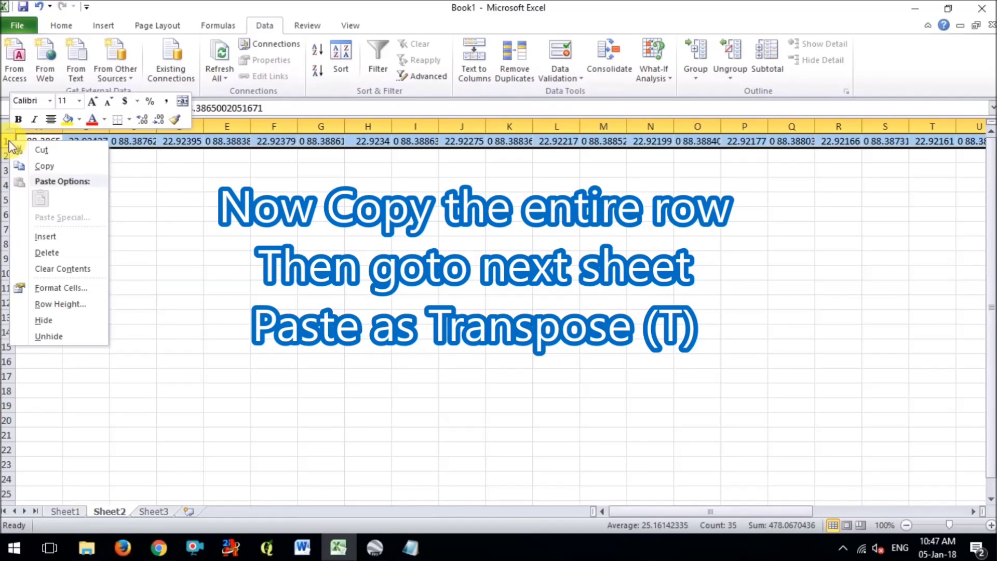
{"action": "left_click", "coordinate": [45, 166]}
{"action": "left_click", "coordinate": [156, 510]}
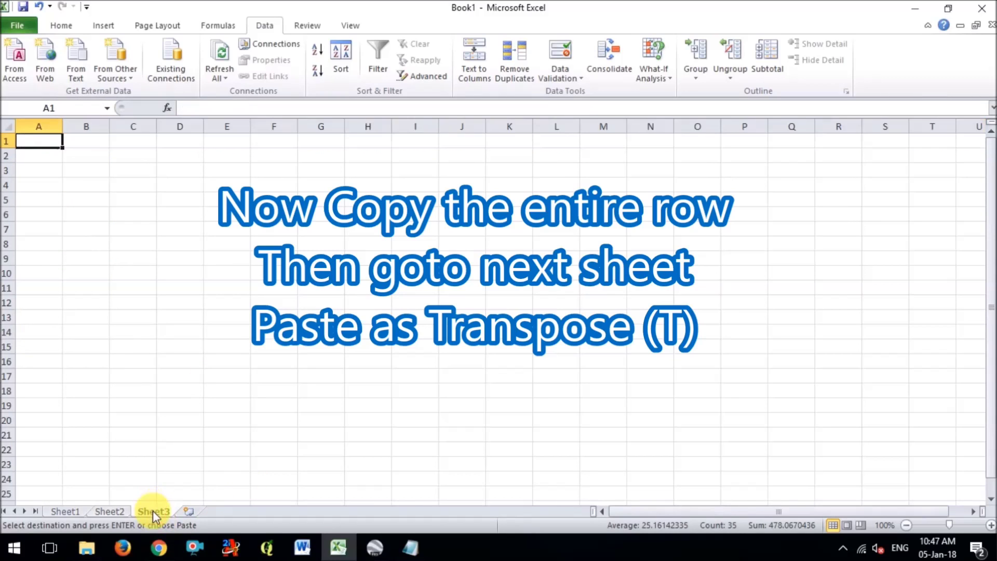
{"action": "right_click", "coordinate": [37, 147]}
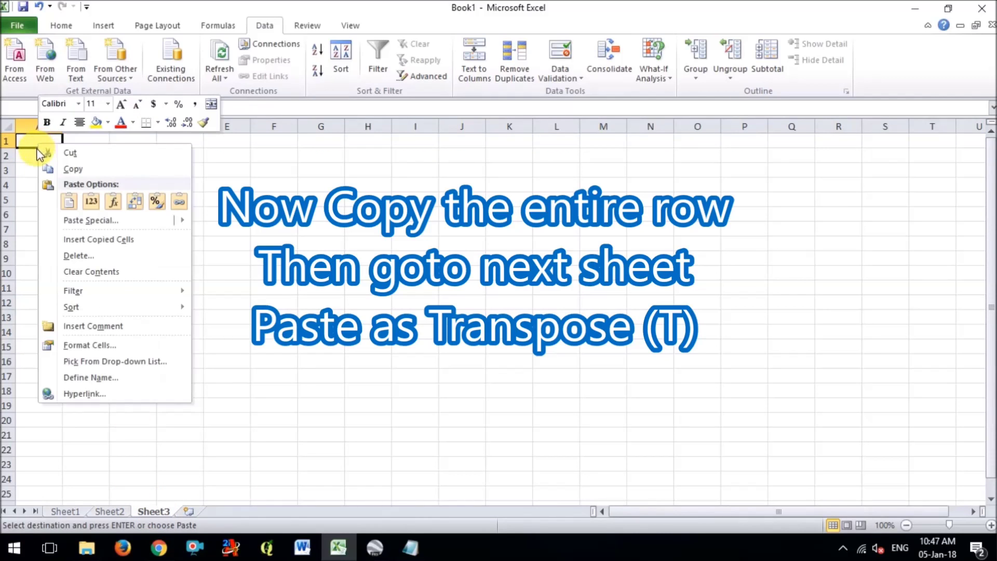
{"action": "left_click", "coordinate": [136, 204]}
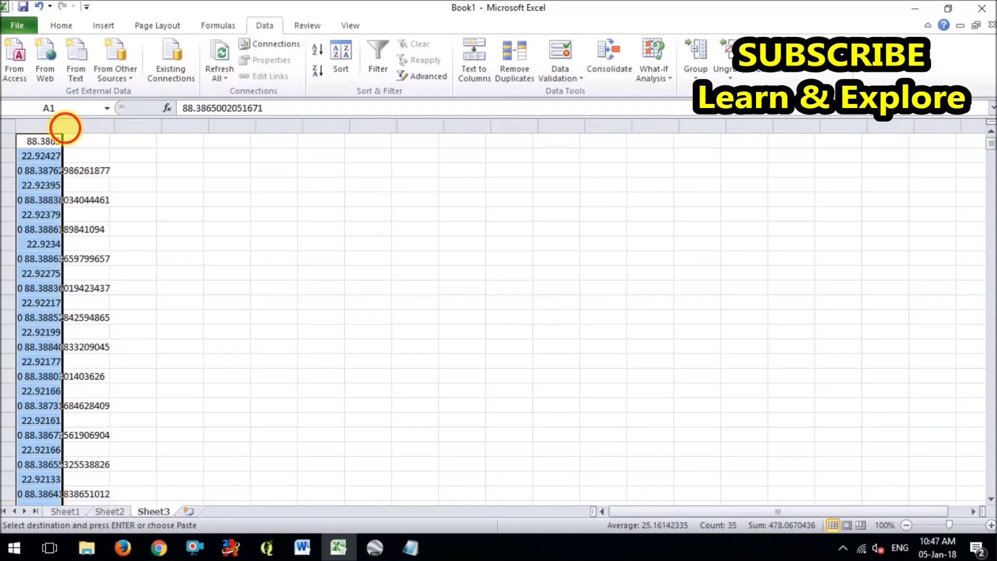
{"action": "double_click", "coordinate": [63, 126]}
Widen column A and inspect the values to find their leading 0 prefix.
{"action": "left_click_drag", "start_coordinate": [117, 135], "coordinate": [132, 136]}
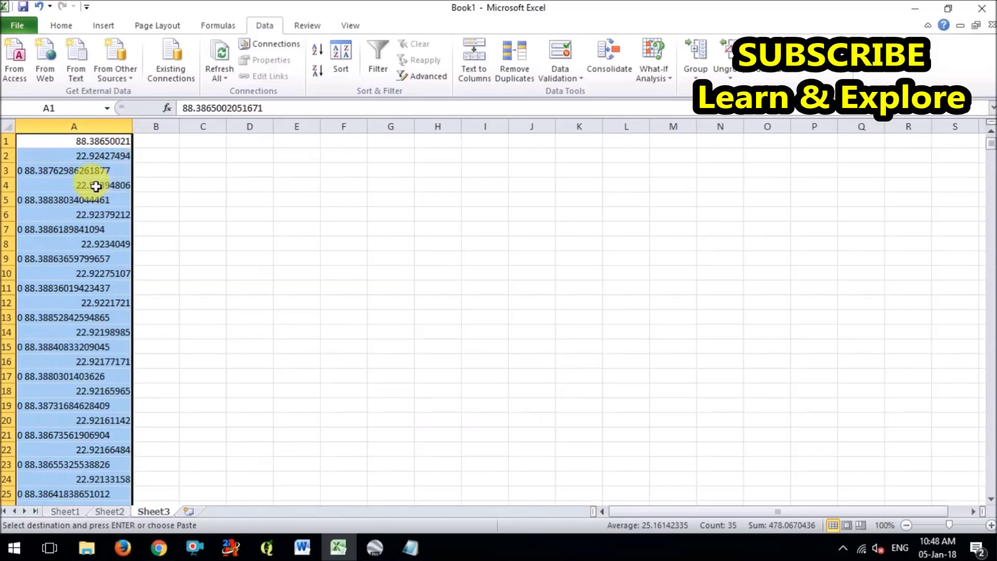
{"action": "left_click", "coordinate": [66, 179]}
{"action": "left_click", "coordinate": [71, 230]}
{"action": "left_click", "coordinate": [67, 173]}
{"action": "left_click", "coordinate": [52, 200]}
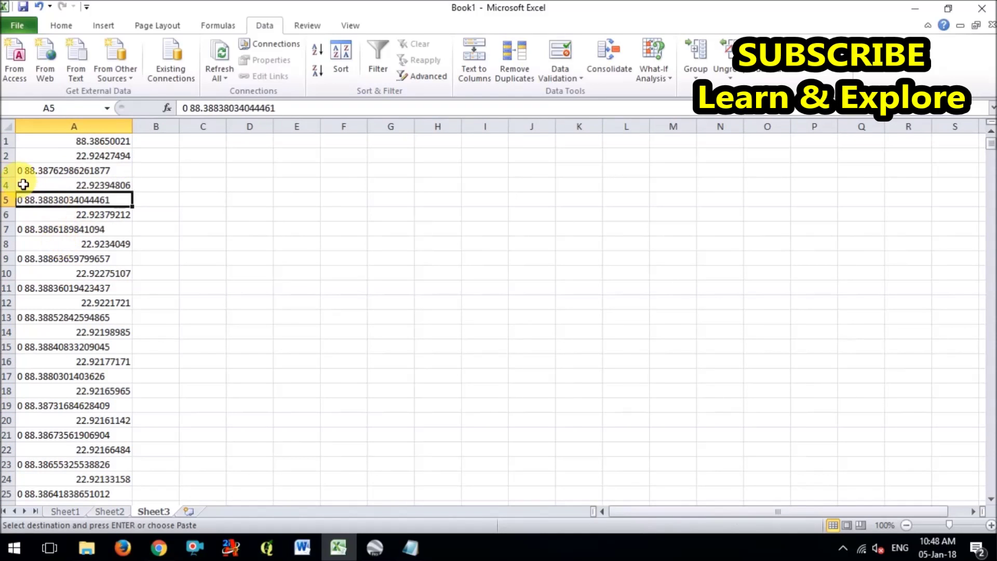
{"action": "double_click", "coordinate": [24, 173]}
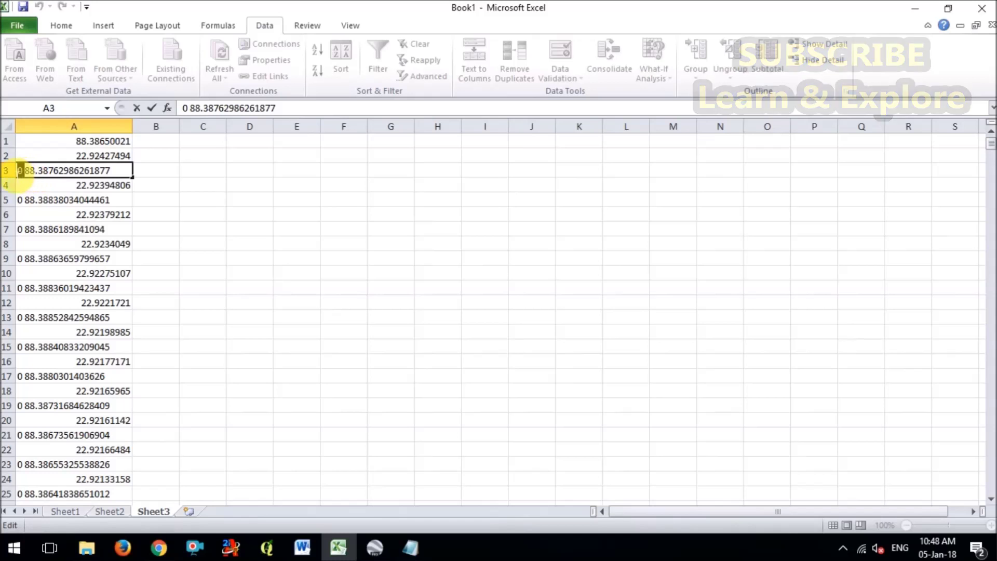
{"action": "key", "text": "Home"}
{"action": "key", "text": "shift+Right"}
{"action": "left_click", "coordinate": [87, 204]}
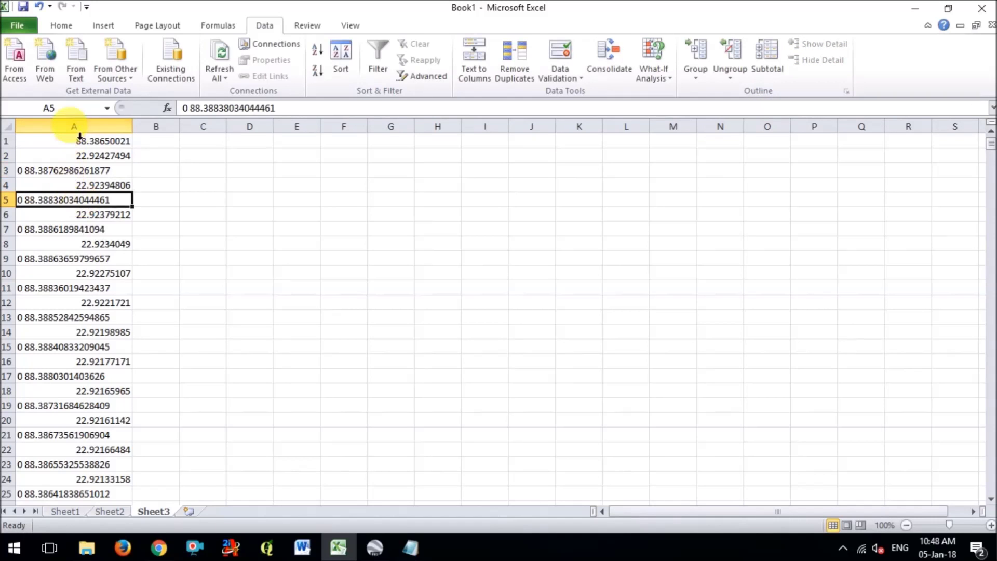
Replace all "0 " prefixes in column A with nothing, making 16 replacements.
{"action": "left_click", "coordinate": [80, 130]}
{"action": "right_click", "coordinate": [107, 185]}
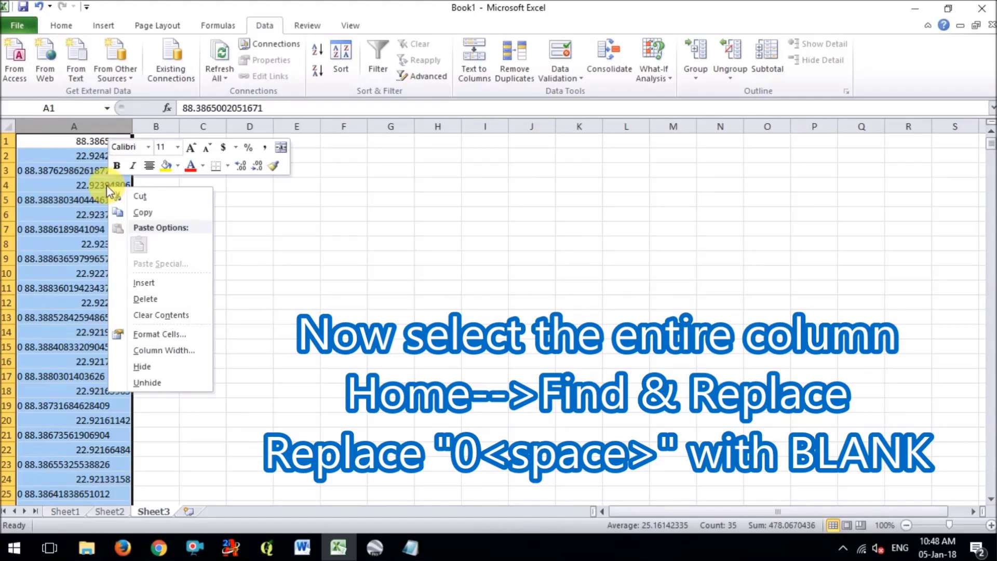
{"action": "key", "text": "Escape"}
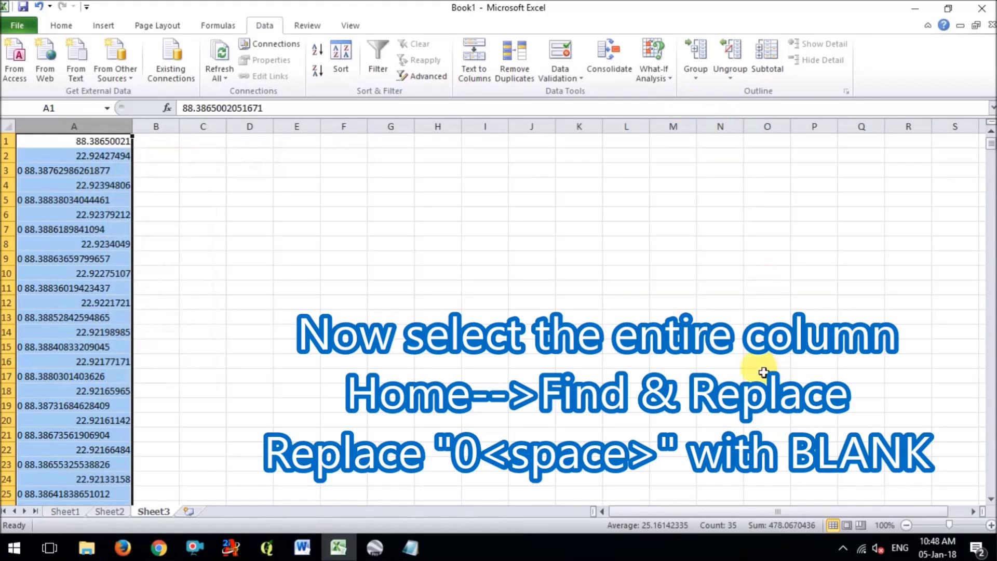
{"action": "left_click", "coordinate": [351, 27]}
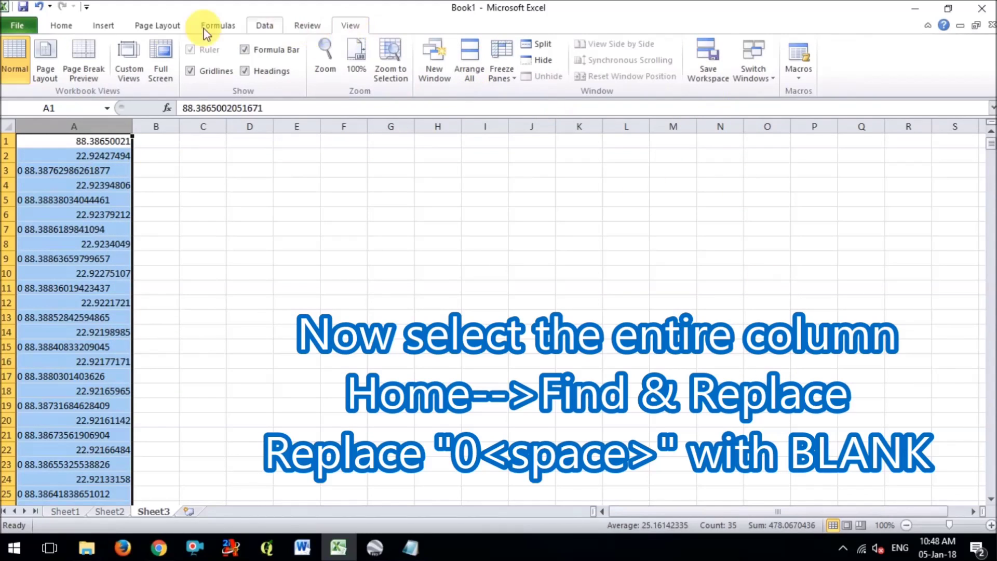
{"action": "left_click", "coordinate": [61, 25]}
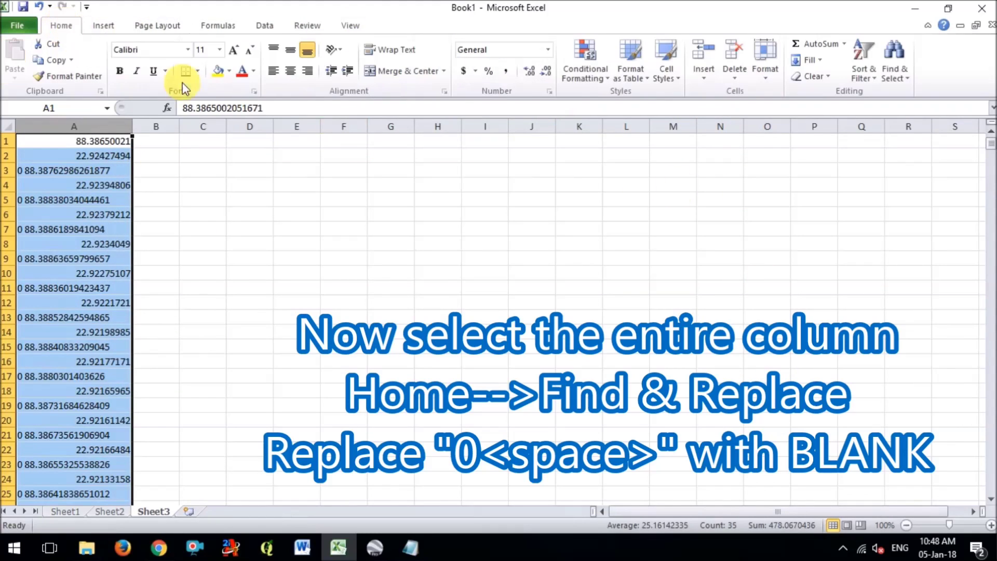
{"action": "left_click", "coordinate": [899, 78]}
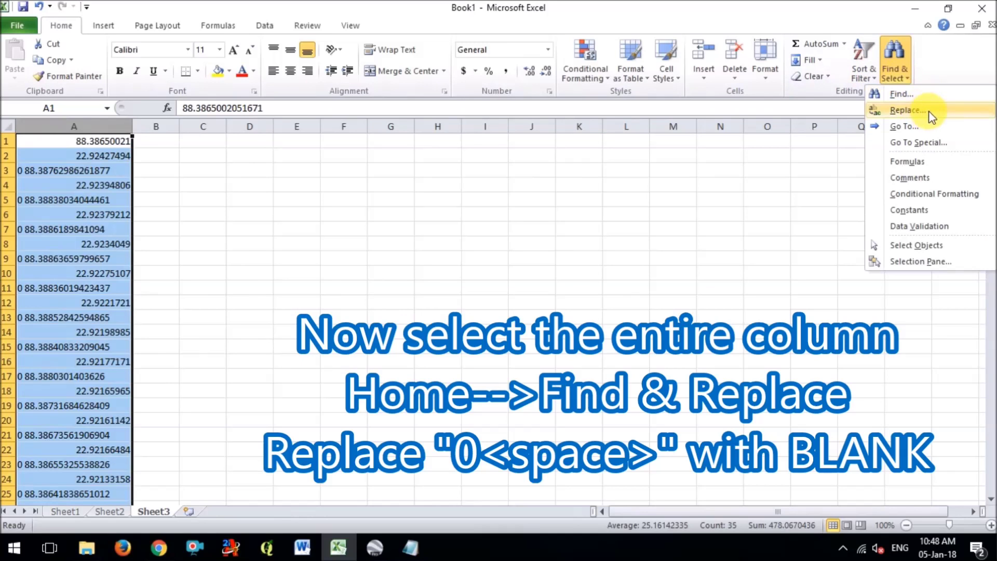
{"action": "left_click", "coordinate": [909, 110]}
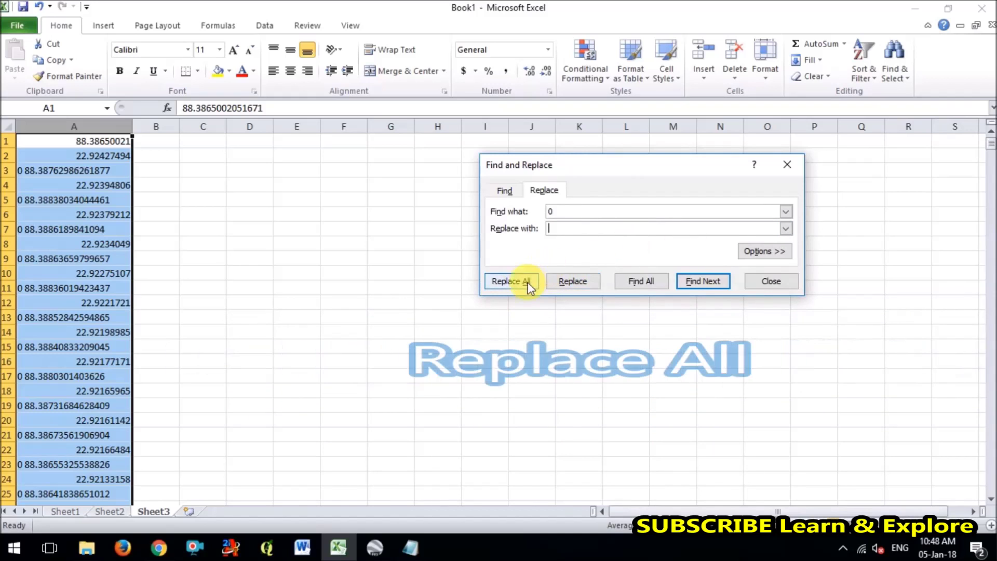
{"action": "left_click", "coordinate": [513, 283]}
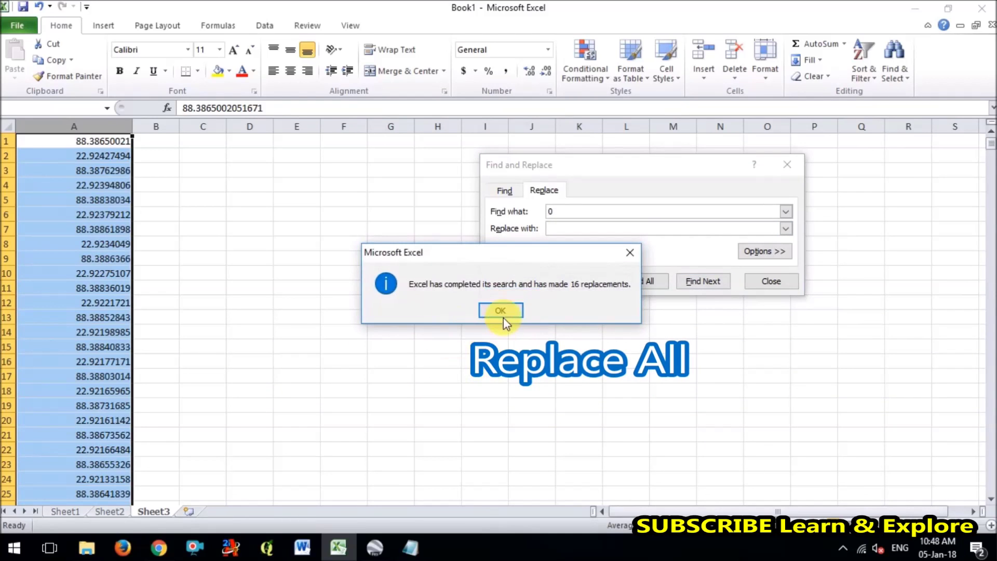
{"action": "left_click", "coordinate": [502, 312]}
{"action": "left_click", "coordinate": [762, 283]}
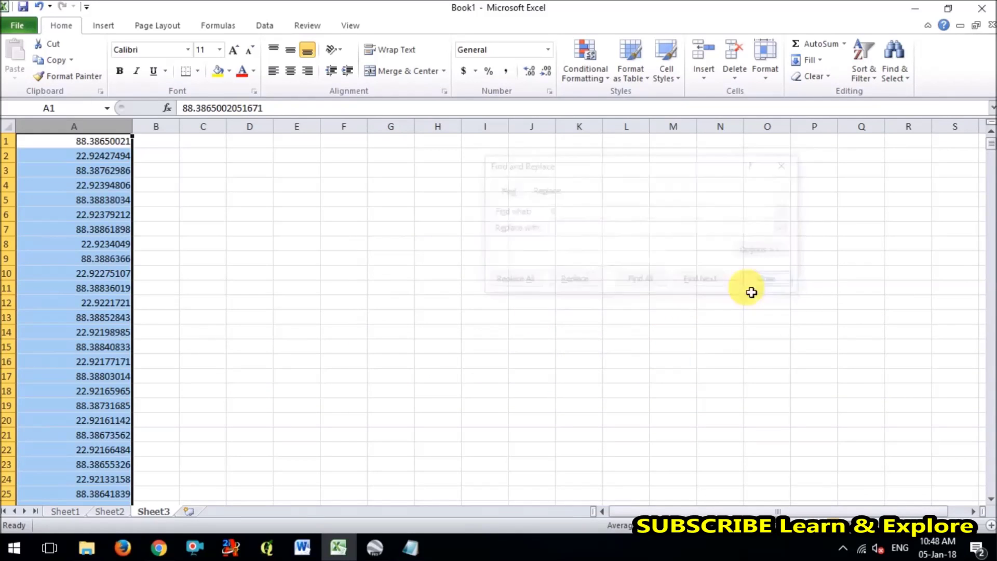
{"action": "left_click", "coordinate": [234, 335]}
{"action": "left_click", "coordinate": [113, 144]}
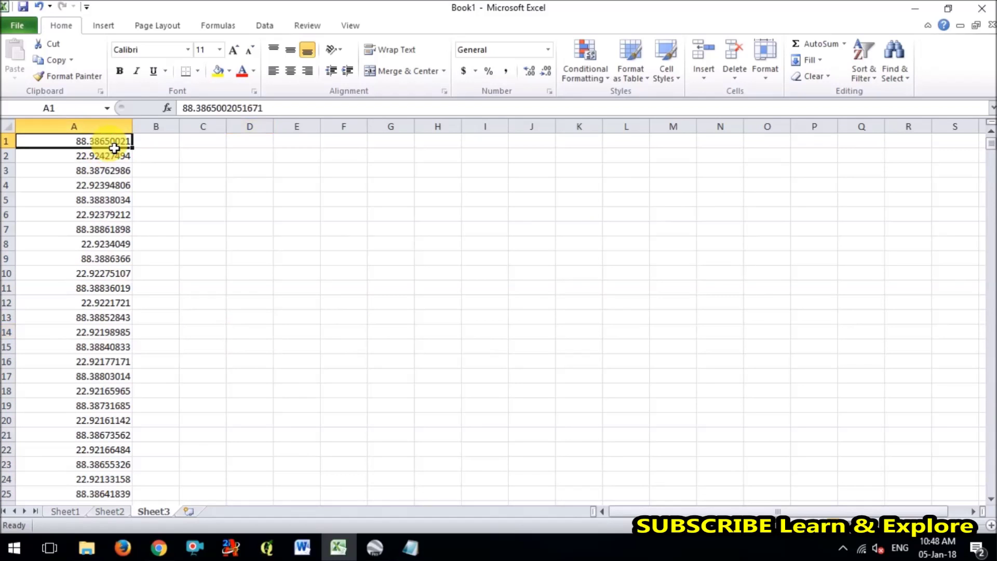
Delete row 35, which holds the stray 0 below the coordinate values.
{"action": "key", "text": "ctrl+Down"}
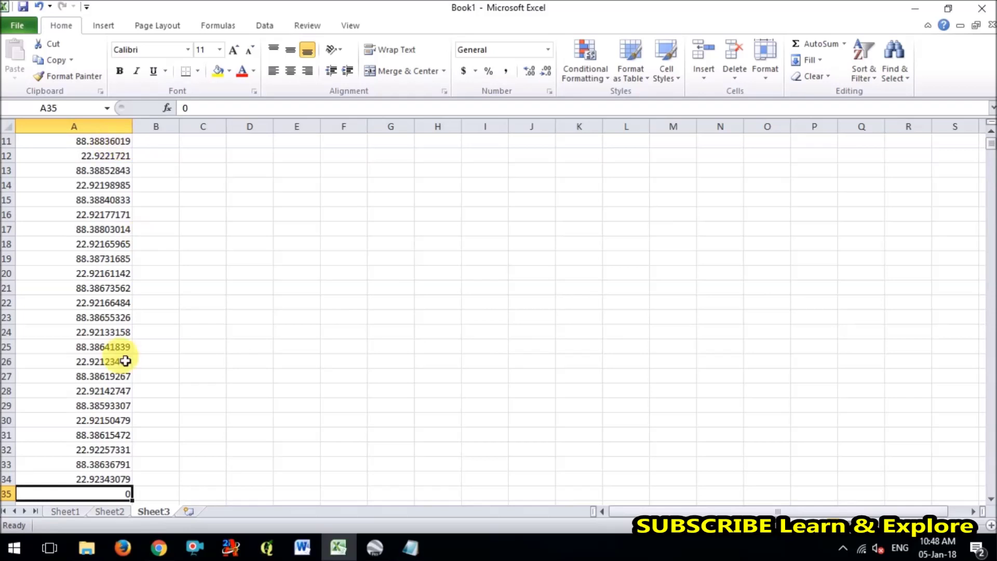
{"action": "scroll", "coordinate": [9, 491], "scroll_direction": "down", "scroll_amount": 1}
{"action": "right_click", "coordinate": [9, 449]}
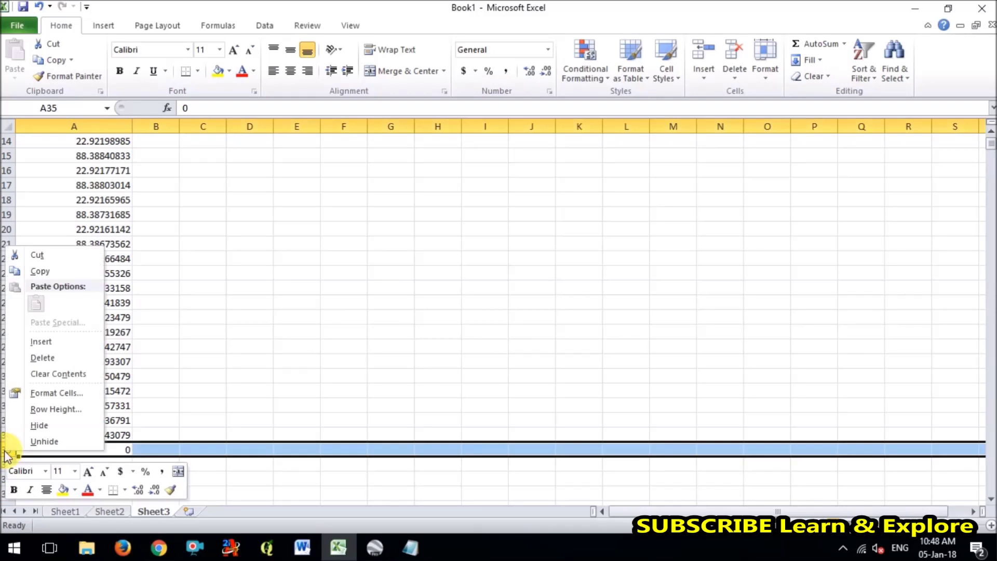
{"action": "left_click", "coordinate": [45, 358]}
Put Long in B1 and Lat in B2, then fill the alternating labels down to row 34.
{"action": "left_click", "coordinate": [112, 426]}
{"action": "key", "text": "ctrl+Up"}
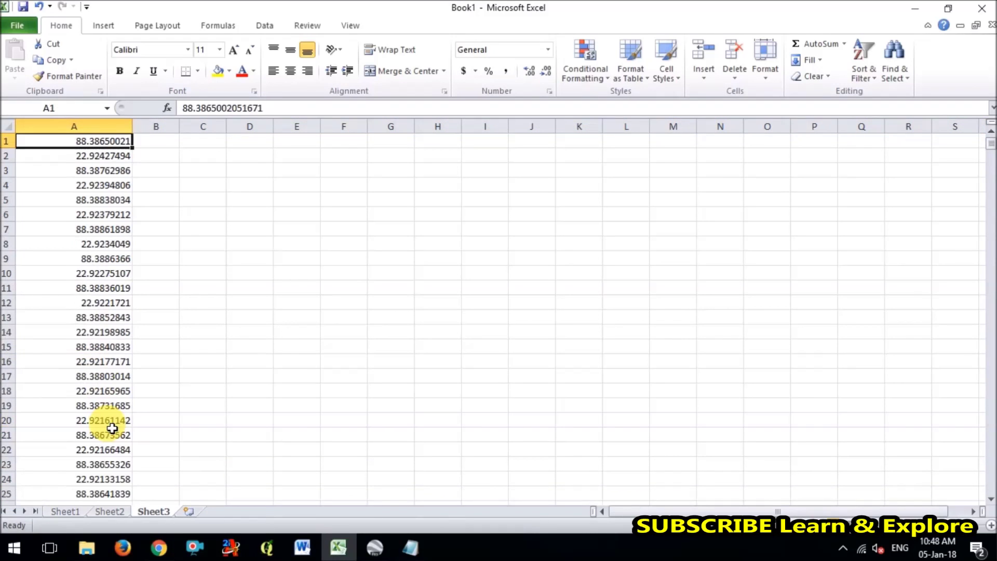
{"action": "key", "text": "Right"}
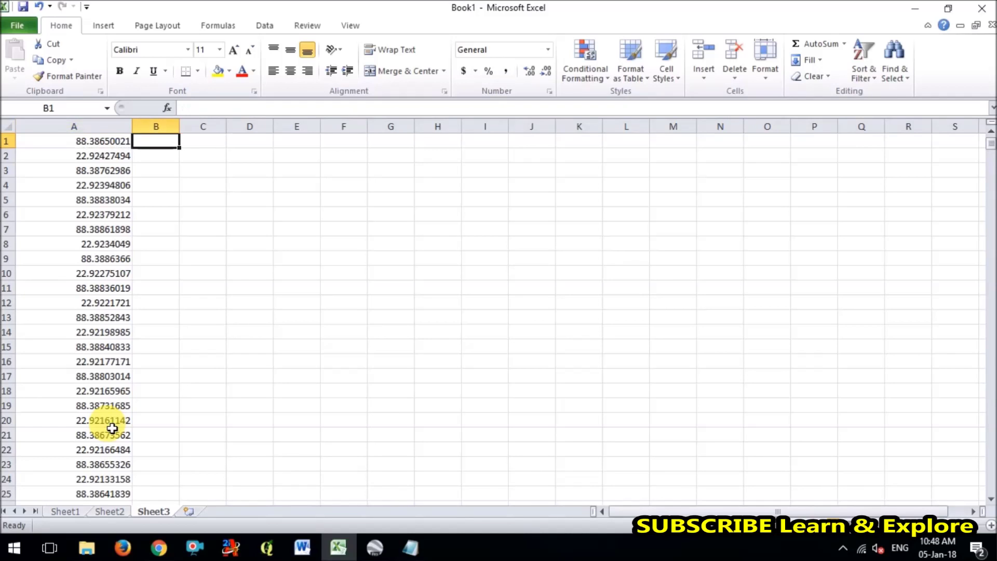
{"action": "type", "text": "Long"}
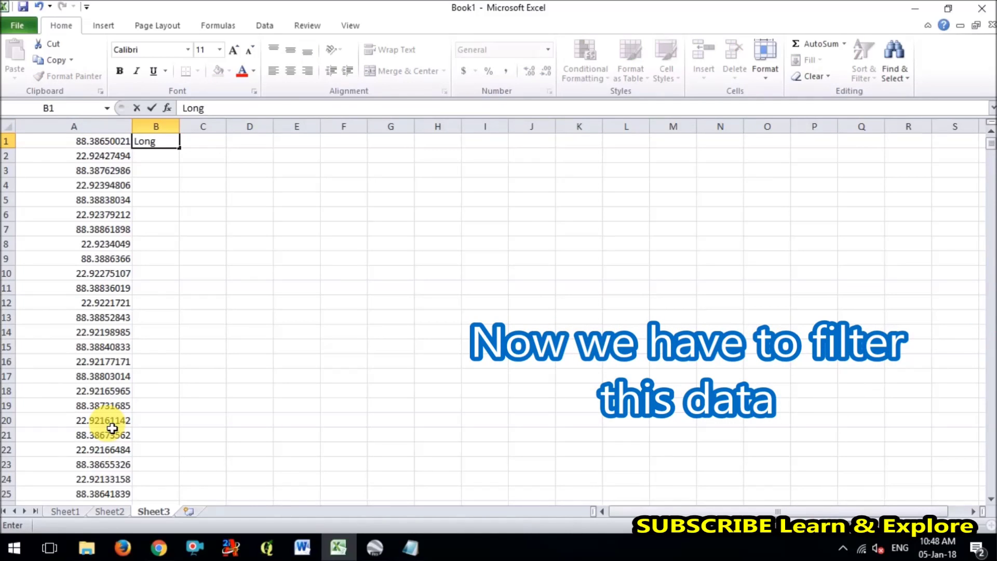
{"action": "key", "text": "Return"}
{"action": "type", "text": "Lat"}
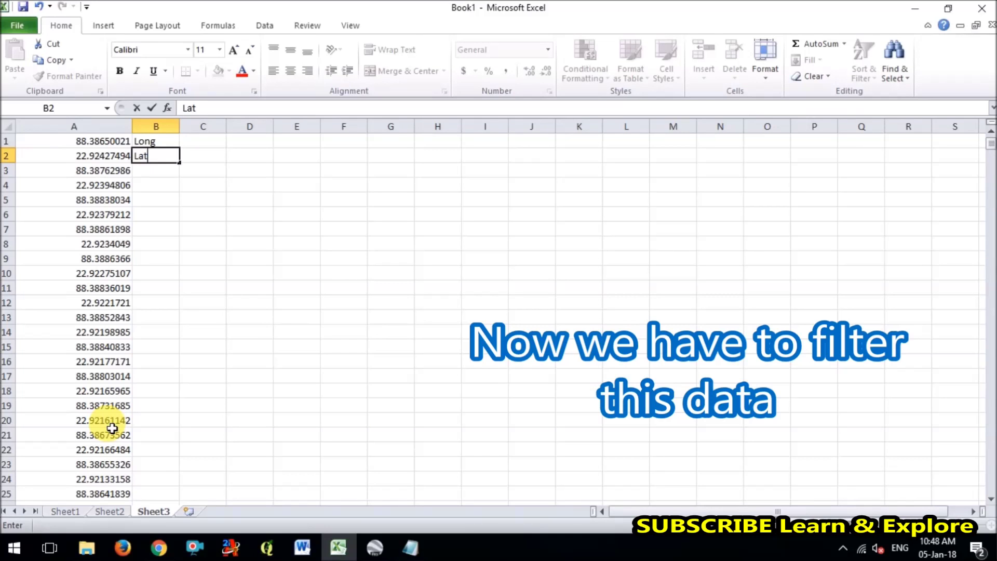
{"action": "key", "text": "Return"}
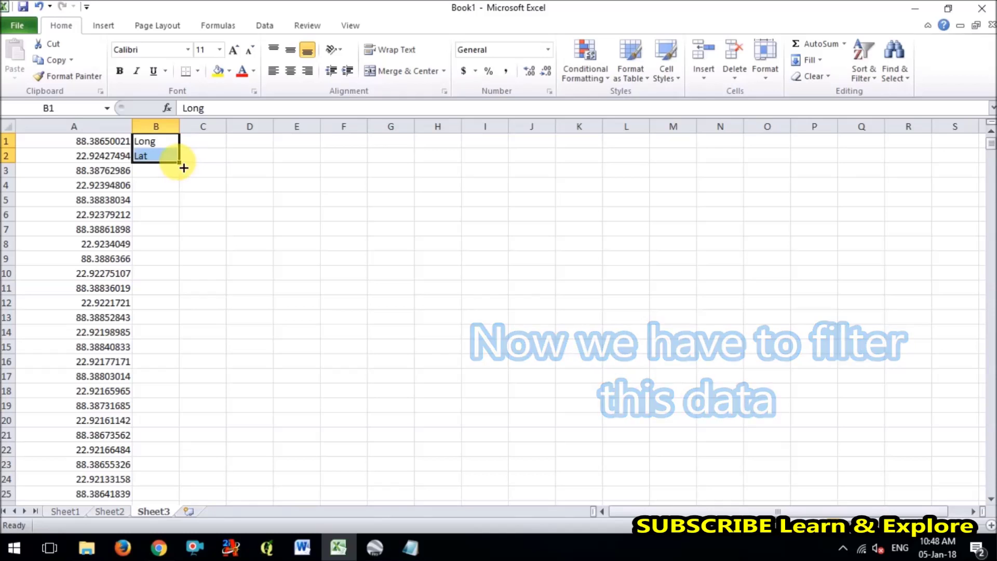
{"action": "left_click_drag", "start_coordinate": [182, 165], "coordinate": [185, 493]}
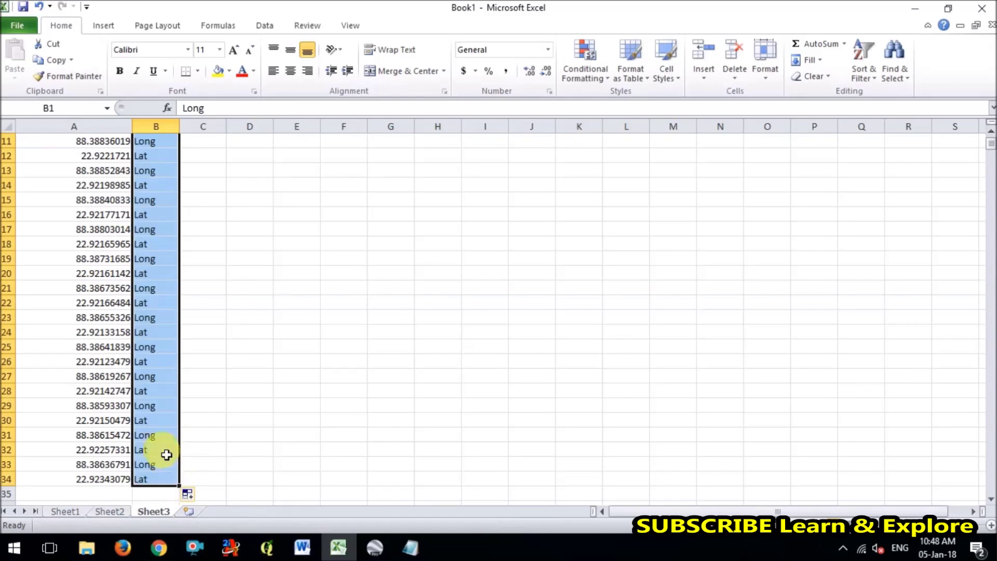
{"action": "left_click", "coordinate": [158, 439]}
Insert a blank row above the coordinate data at the top of Sheet3.
{"action": "scroll", "coordinate": [159, 444], "scroll_direction": "up", "scroll_amount": 4}
{"action": "left_click", "coordinate": [170, 147]}
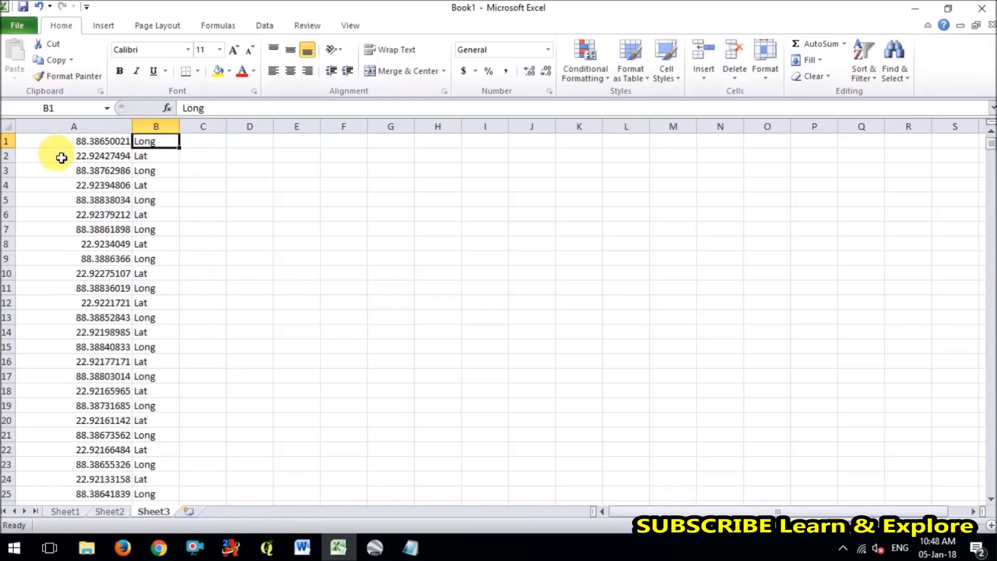
{"action": "left_click", "coordinate": [6, 141]}
{"action": "right_click", "coordinate": [8, 141]}
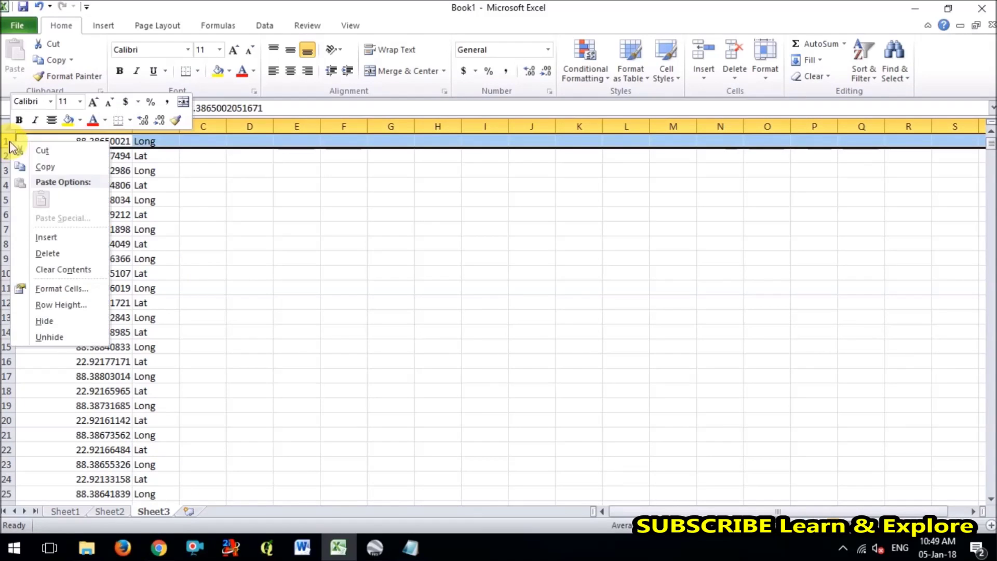
{"action": "left_click", "coordinate": [45, 238]}
Head column A 'Value' and column B 'Type'.
{"action": "left_click", "coordinate": [102, 154]}
{"action": "left_click", "coordinate": [106, 141]}
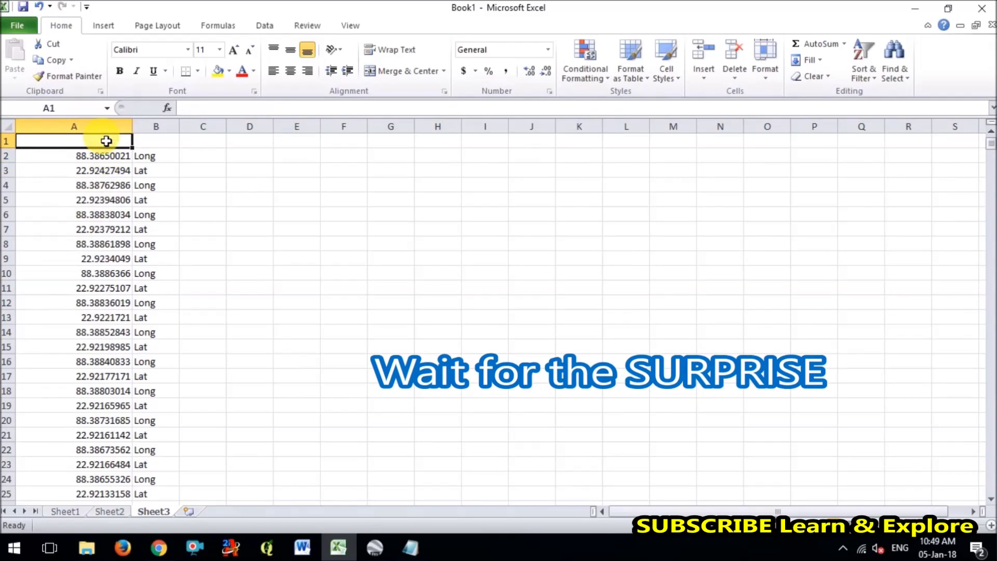
{"action": "type", "text": "Valu"}
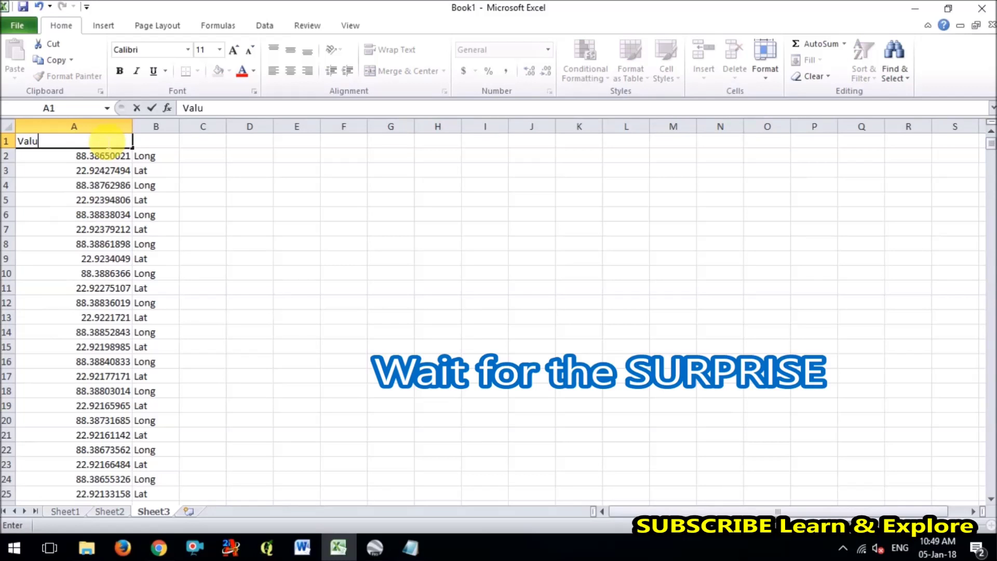
{"action": "type", "text": "e"}
{"action": "key", "text": "Tab"}
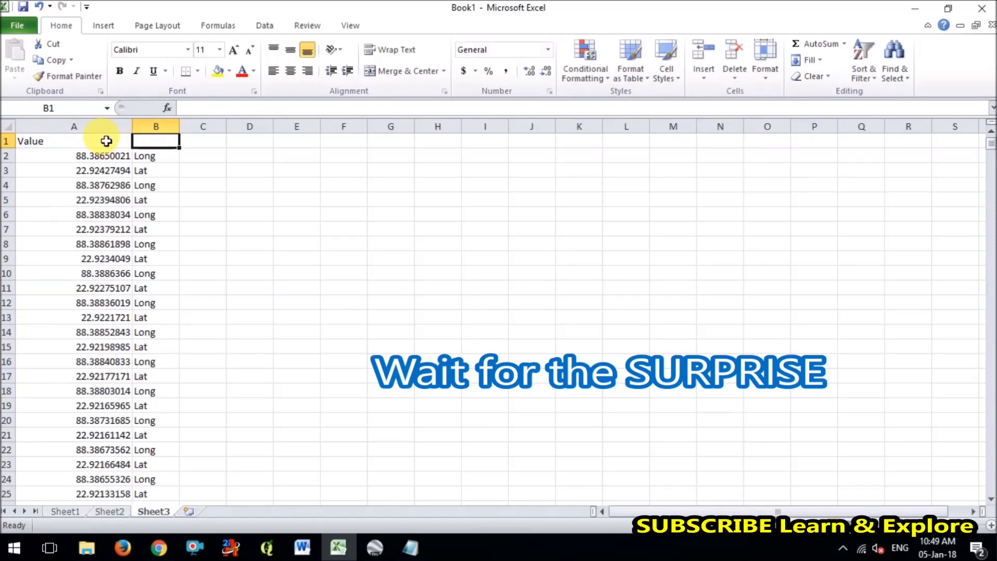
{"action": "type", "text": "Type"}
{"action": "key", "text": "Return"}
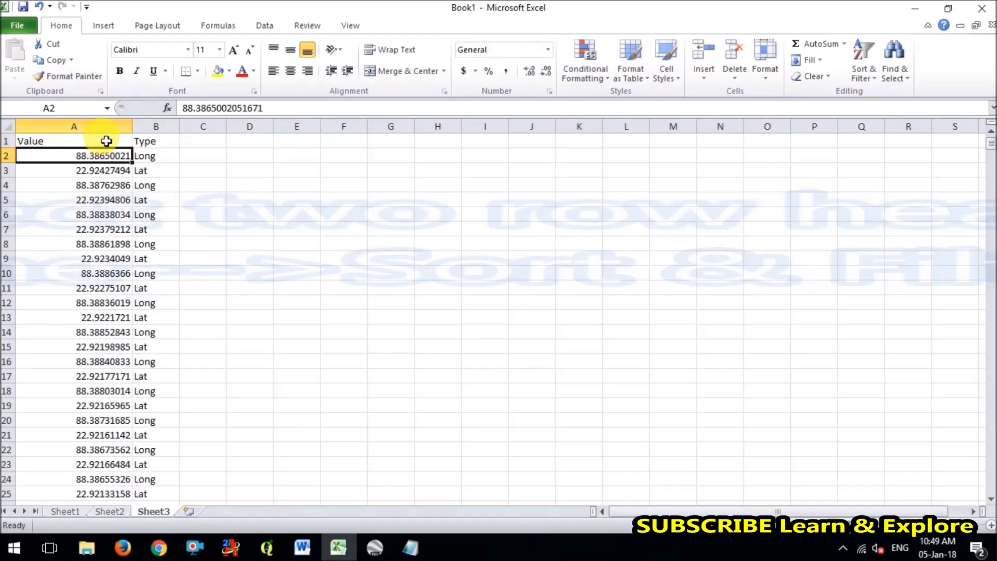
Turn on filtering for the Value/Type header row.
{"action": "left_click", "coordinate": [102, 141]}
{"action": "left_click_drag", "start_coordinate": [150, 139], "coordinate": [149, 139]}
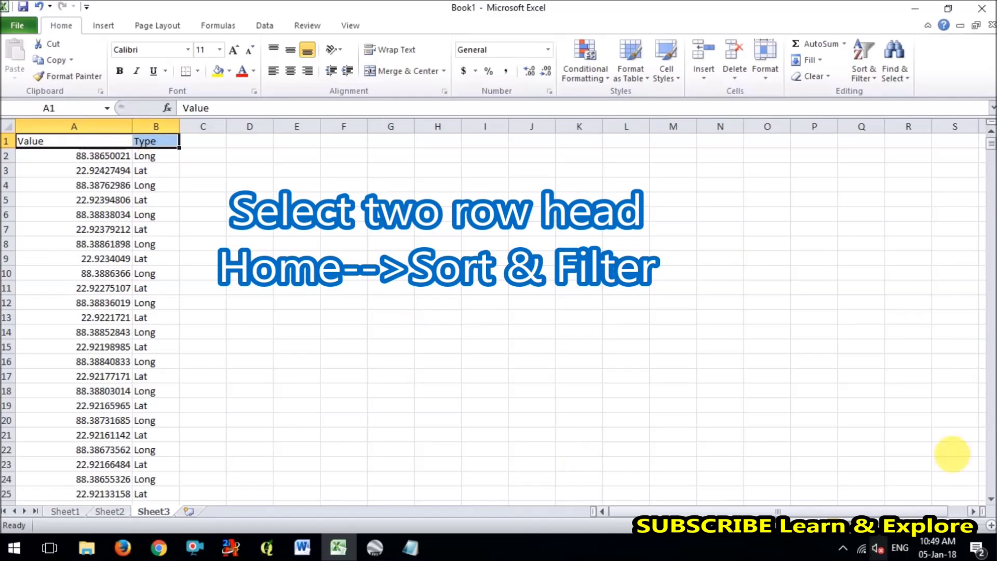
{"action": "left_click", "coordinate": [858, 64]}
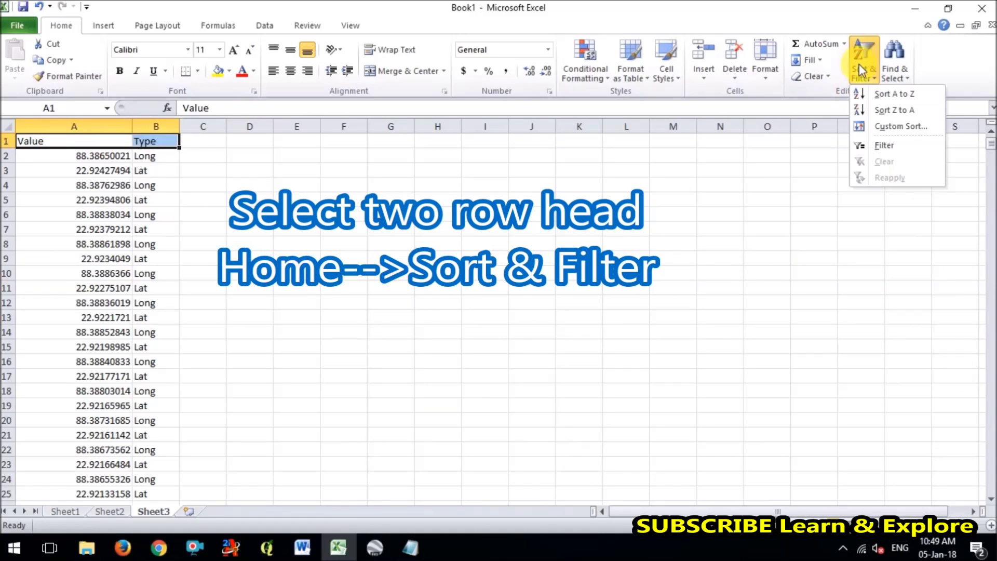
{"action": "left_click", "coordinate": [901, 148]}
{"action": "left_click", "coordinate": [156, 289]}
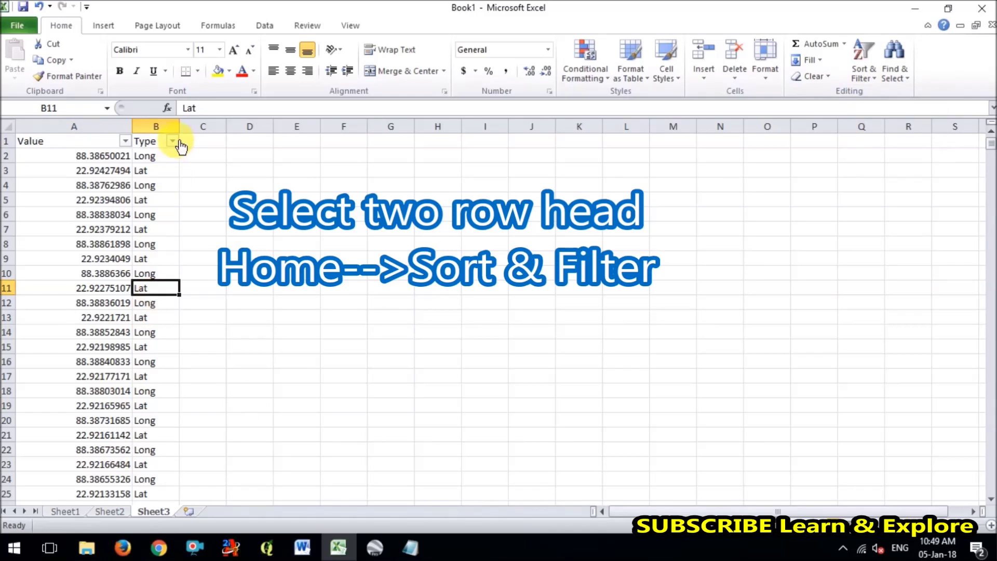
Filter Type to show only Lat rows and copy the visible Lat values.
{"action": "left_click", "coordinate": [173, 142]}
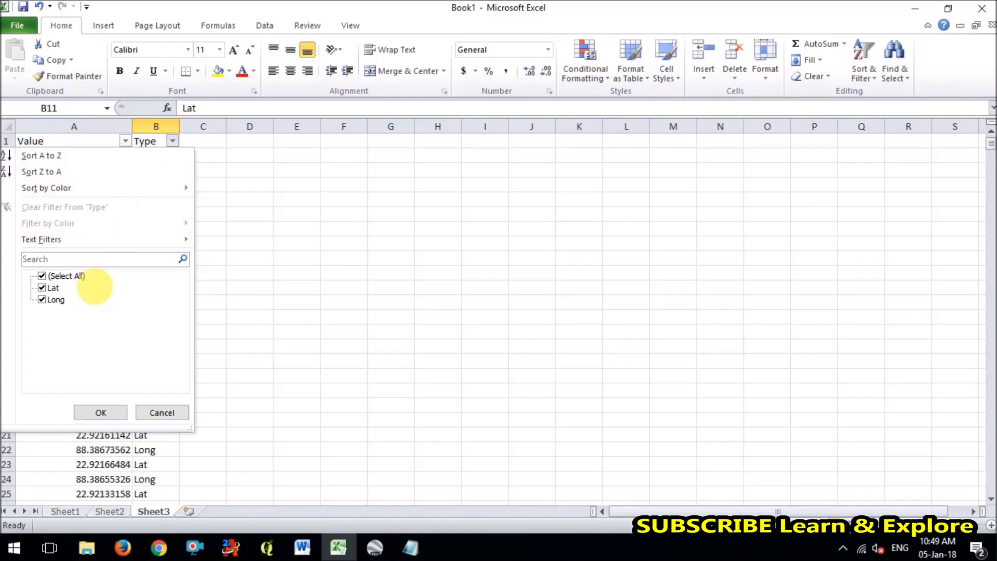
{"action": "left_click", "coordinate": [52, 276]}
{"action": "left_click", "coordinate": [54, 287]}
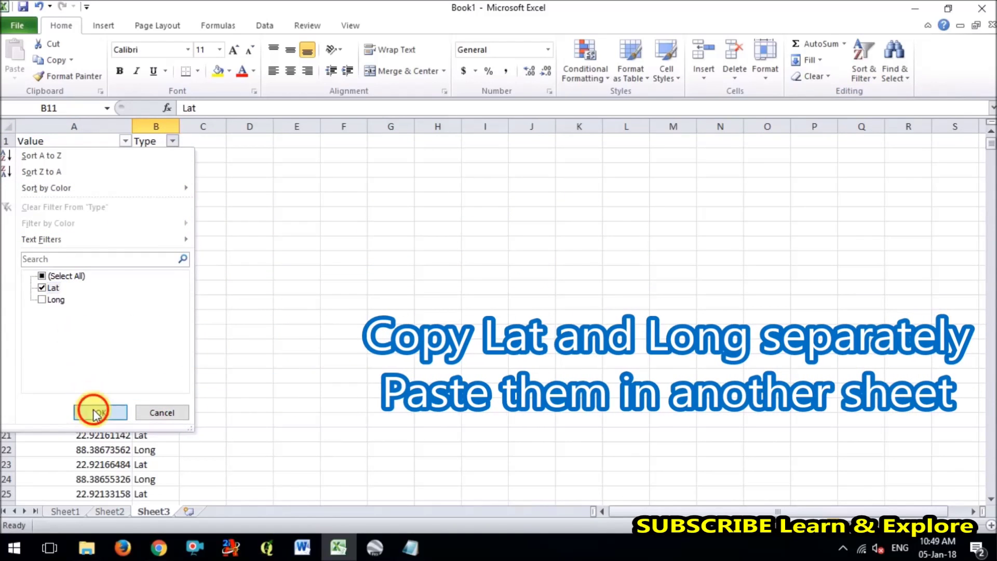
{"action": "left_click", "coordinate": [93, 408]}
{"action": "left_click_drag", "start_coordinate": [104, 155], "coordinate": [110, 394]}
{"action": "right_click", "coordinate": [100, 260]}
{"action": "left_click", "coordinate": [123, 289]}
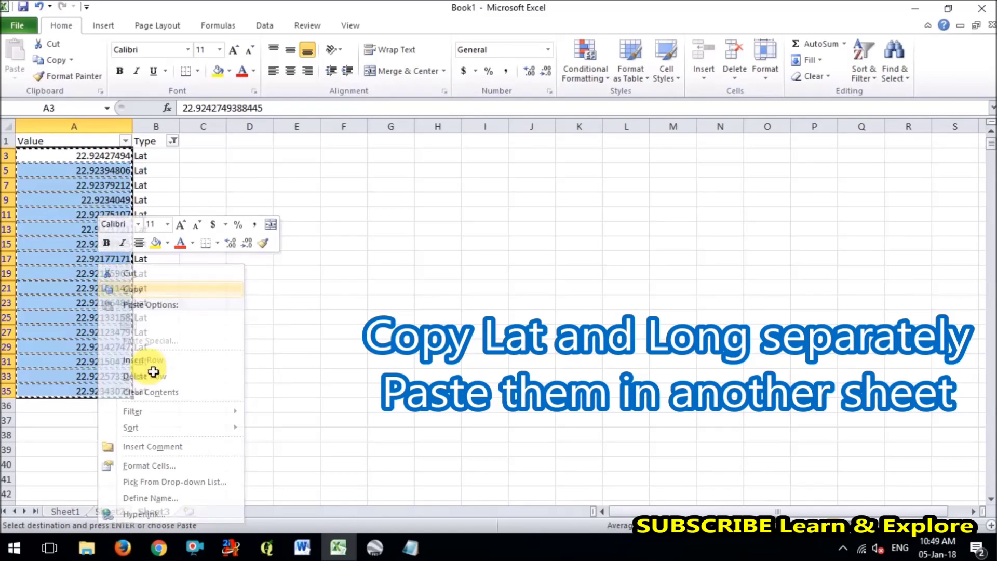
Paste the Lat values as plain values into B2 of a new Sheet4 and widen column B.
{"action": "left_click", "coordinate": [188, 513]}
{"action": "right_click", "coordinate": [83, 154]}
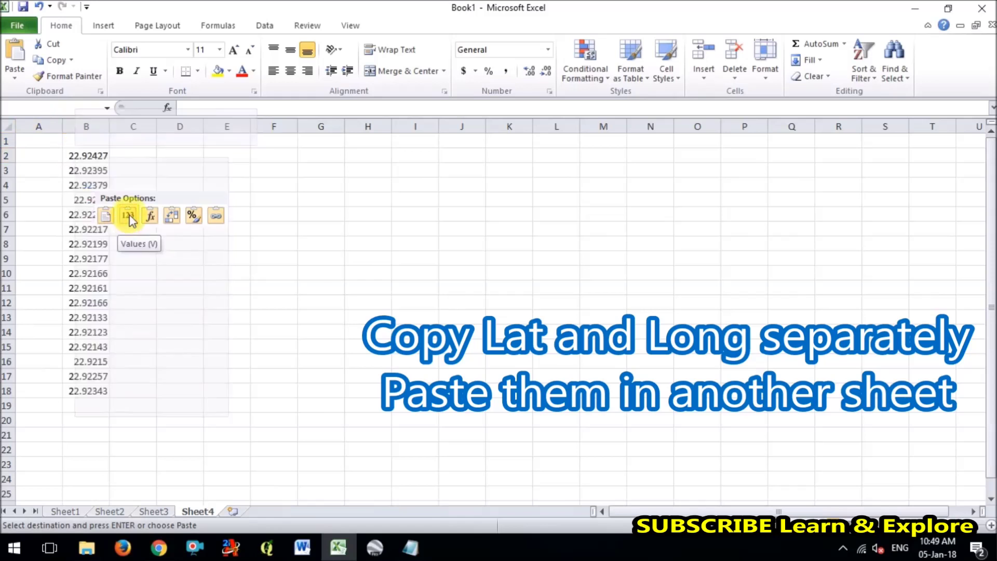
{"action": "left_click", "coordinate": [130, 216]}
{"action": "left_click", "coordinate": [104, 127]}
{"action": "left_click_drag", "start_coordinate": [109, 128], "coordinate": [145, 130]}
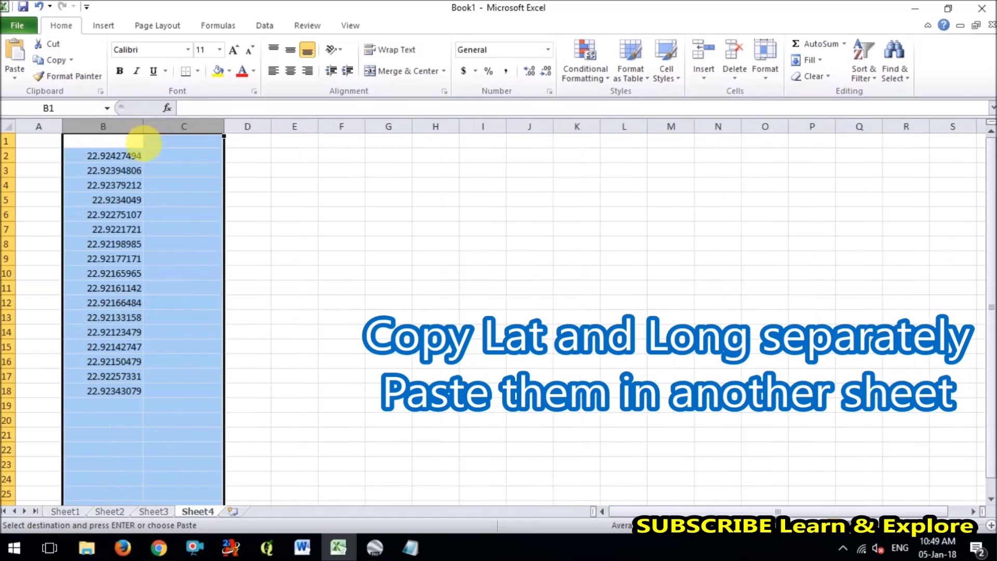
{"action": "left_click", "coordinate": [166, 347]}
Back on Sheet3, switch the Type filter to Long and copy the Long values.
{"action": "left_click", "coordinate": [154, 511]}
{"action": "left_click", "coordinate": [175, 141]}
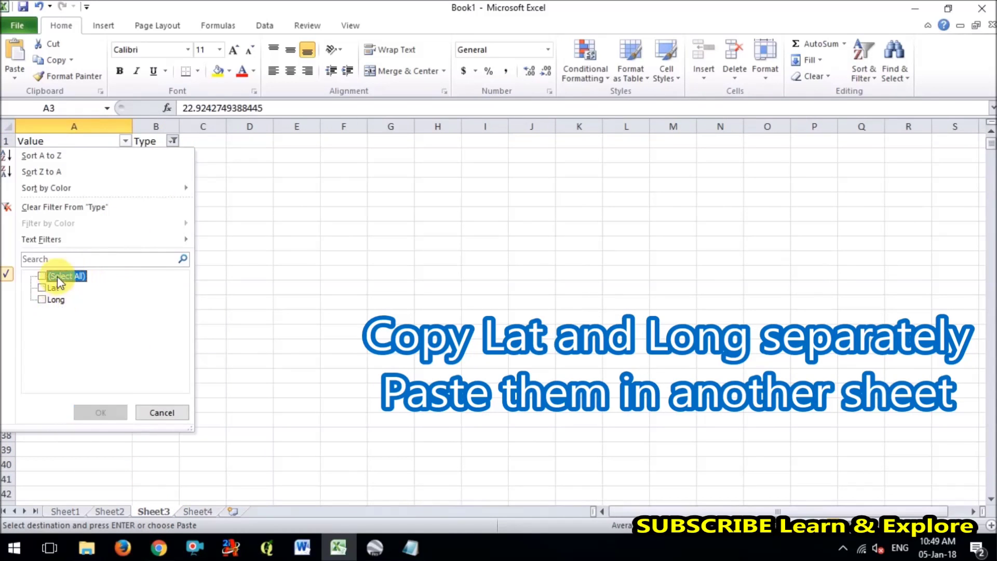
{"action": "left_click", "coordinate": [42, 300]}
{"action": "left_click", "coordinate": [100, 412]}
{"action": "left_click_drag", "start_coordinate": [100, 156], "coordinate": [100, 391]}
{"action": "key", "text": "ctrl+c"}
{"action": "right_click", "coordinate": [100, 277]}
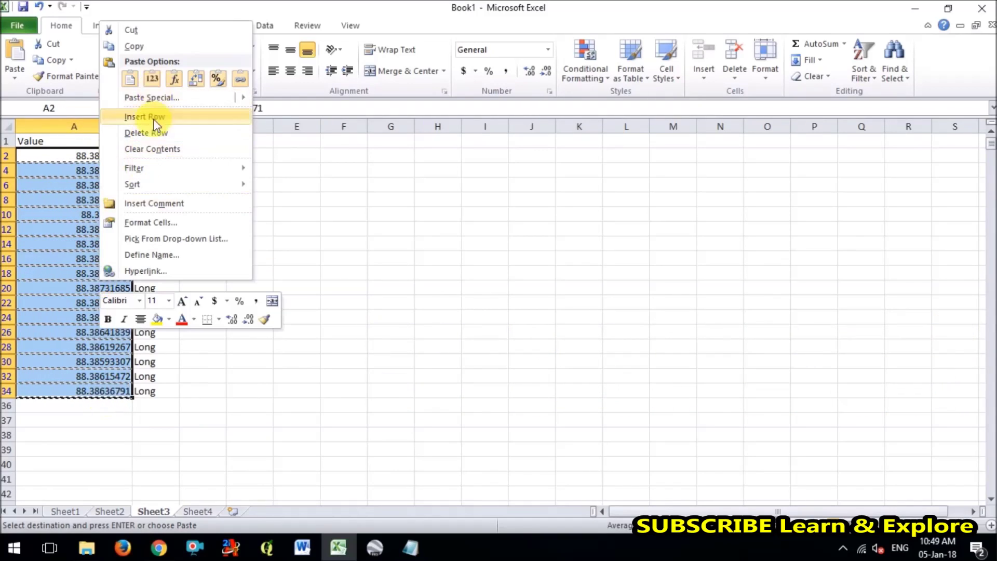
{"action": "left_click", "coordinate": [134, 46]}
Paste the Long values as plain values into C2 of Sheet4.
{"action": "left_click", "coordinate": [197, 511]}
{"action": "right_click", "coordinate": [160, 156]}
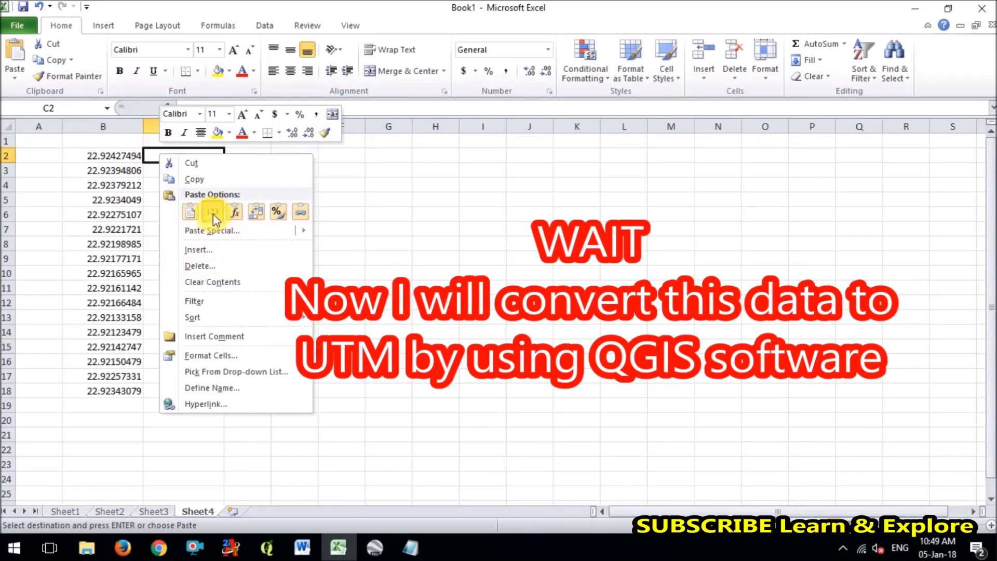
{"action": "left_click", "coordinate": [213, 218]}
{"action": "left_click_drag", "start_coordinate": [120, 155], "coordinate": [218, 390]}
Give Sheet4 the column headers PtID, Lat and Long in A1 to C1.
{"action": "left_click", "coordinate": [41, 144]}
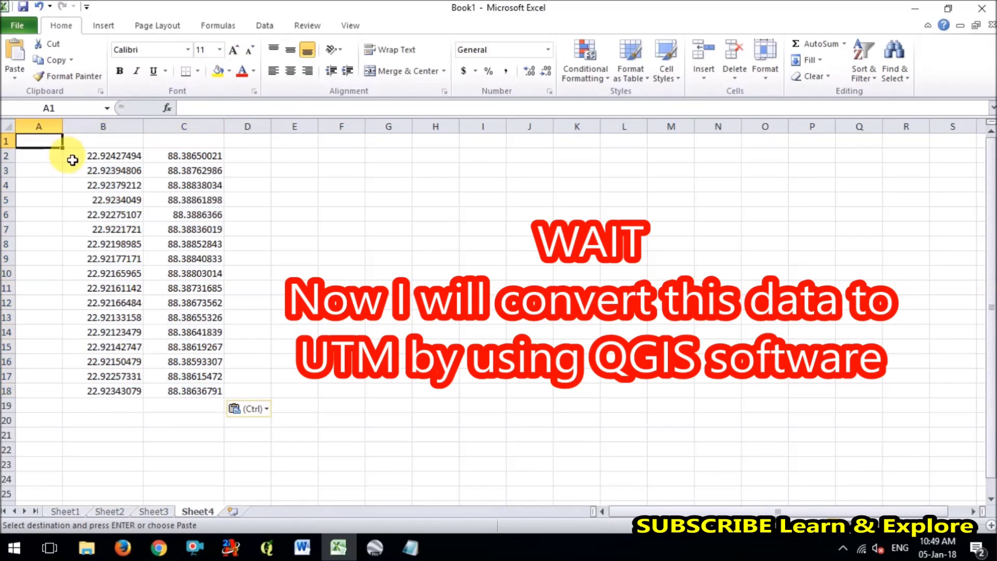
{"action": "type", "text": "PtID"}
{"action": "key", "text": "Tab"}
{"action": "type", "text": "Lat"}
{"action": "key", "text": "Tab"}
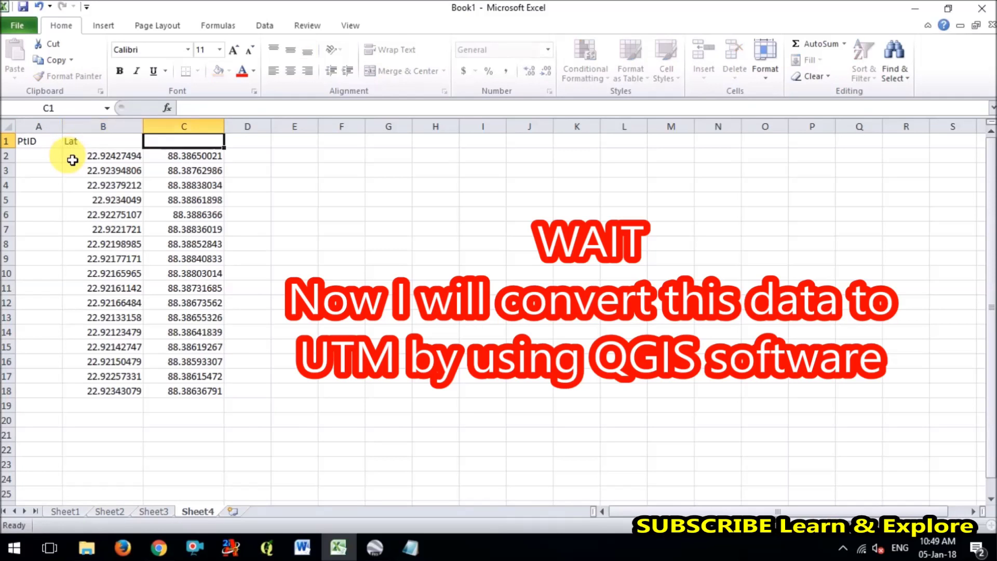
{"action": "type", "text": "Long"}
{"action": "key", "text": "Return"}
Number the points 1 to 17 down column A to row 18.
{"action": "key", "text": "1"}
{"action": "key", "text": "Return"}
{"action": "key", "text": "2"}
{"action": "key", "text": "Return"}
{"action": "key", "text": "3"}
{"action": "key", "text": "Return"}
{"action": "key", "text": "4"}
{"action": "key", "text": "Return"}
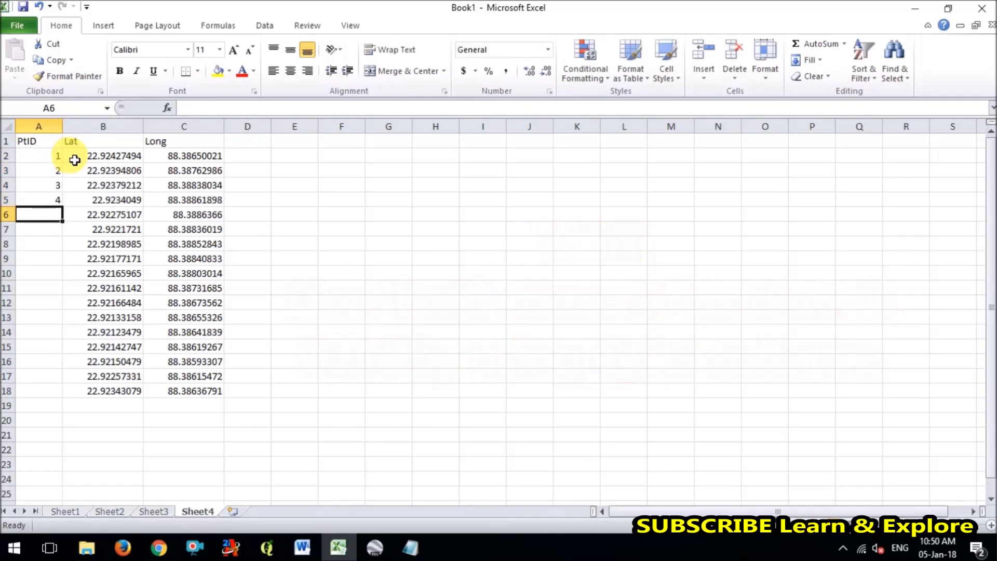
{"action": "left_click_drag", "start_coordinate": [41, 186], "coordinate": [60, 196]}
{"action": "double_click", "coordinate": [62, 207]}
Copy the whole PtID, Lat, Long table A1:C18.
{"action": "left_click_drag", "start_coordinate": [31, 141], "coordinate": [207, 390]}
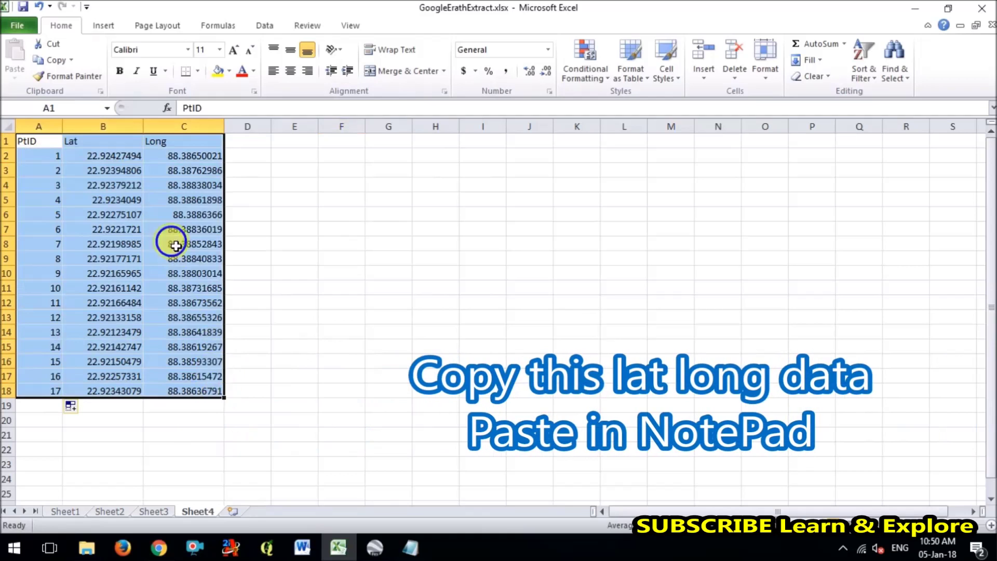
{"action": "right_click", "coordinate": [174, 242]}
{"action": "left_click", "coordinate": [207, 267]}
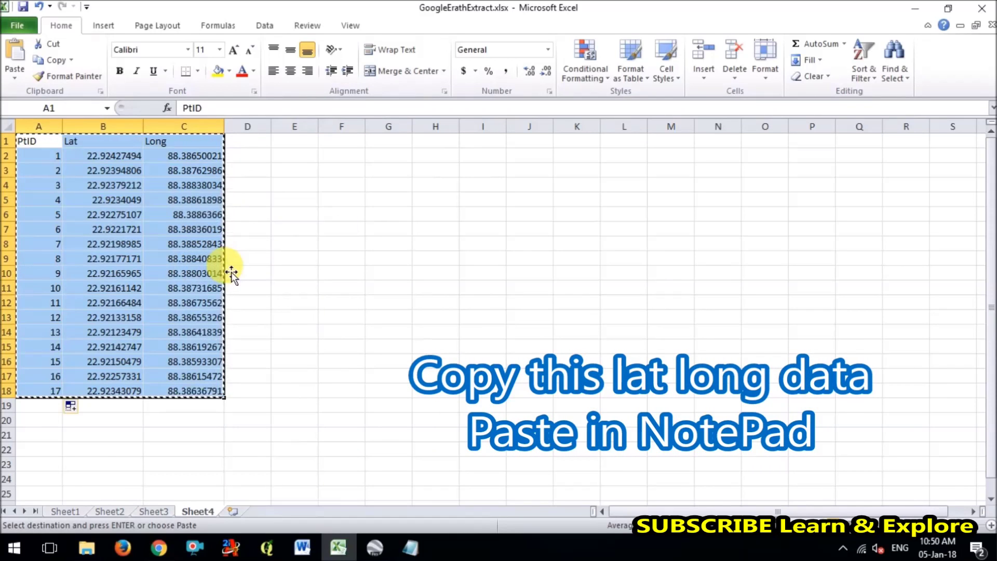
Paste the copied PtID, Lat, Long table into a new Notepad document.
{"action": "key", "text": "super"}
{"action": "type", "text": "n"}
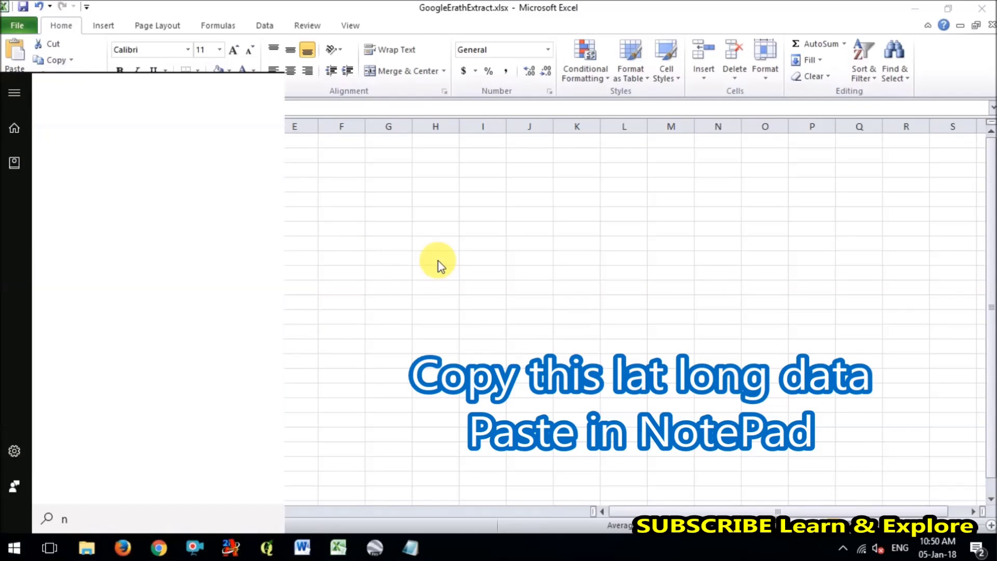
{"action": "type", "text": "ot"}
{"action": "left_click", "coordinate": [196, 166]}
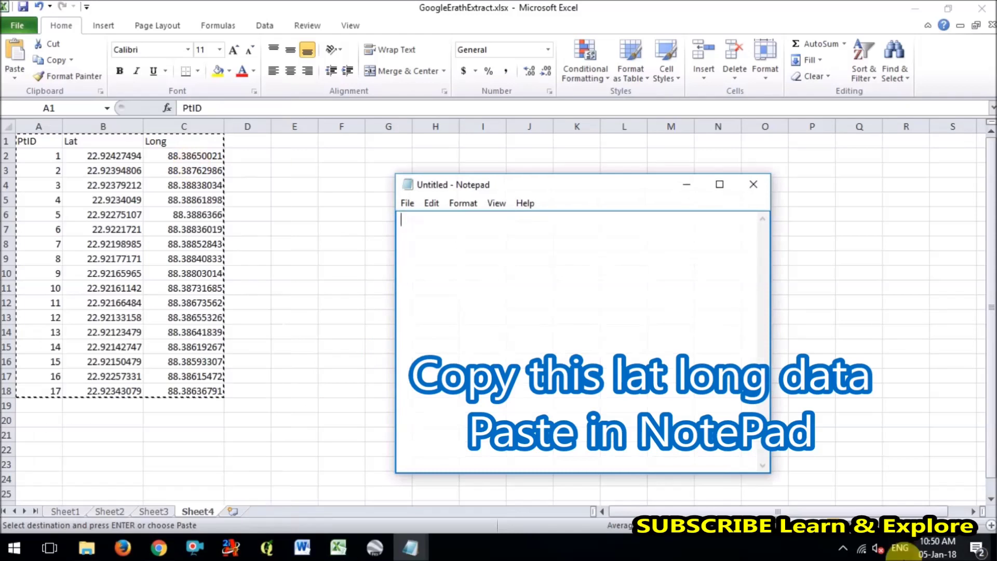
{"action": "right_click", "coordinate": [519, 239]}
{"action": "left_click", "coordinate": [545, 294]}
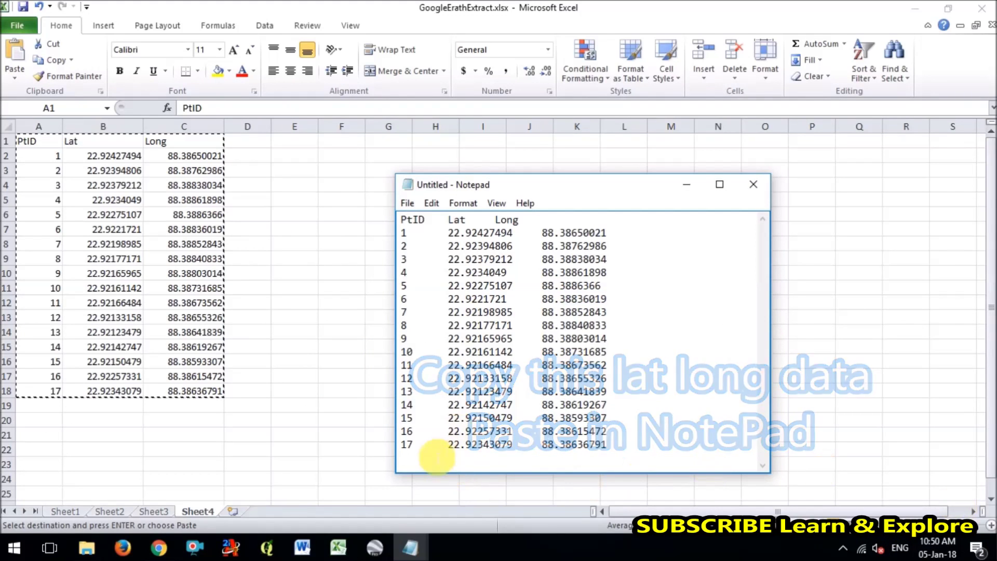
Save it as G-LatLong.CSV in the Desktop GoogleEarthPractice folder and close Notepad.
{"action": "left_click", "coordinate": [431, 203]}
{"action": "mouse_move", "coordinate": [408, 203]}
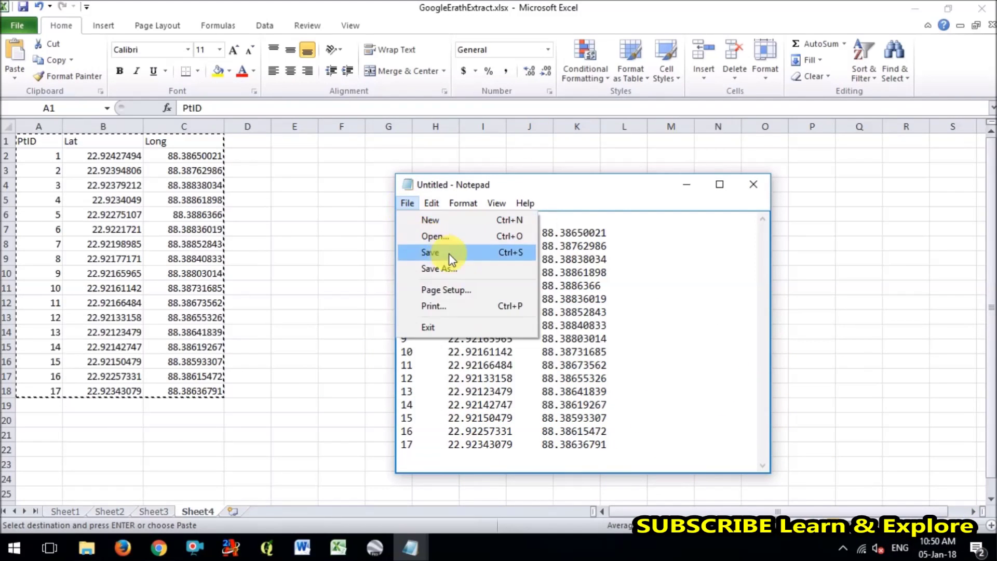
{"action": "left_click", "coordinate": [449, 269]}
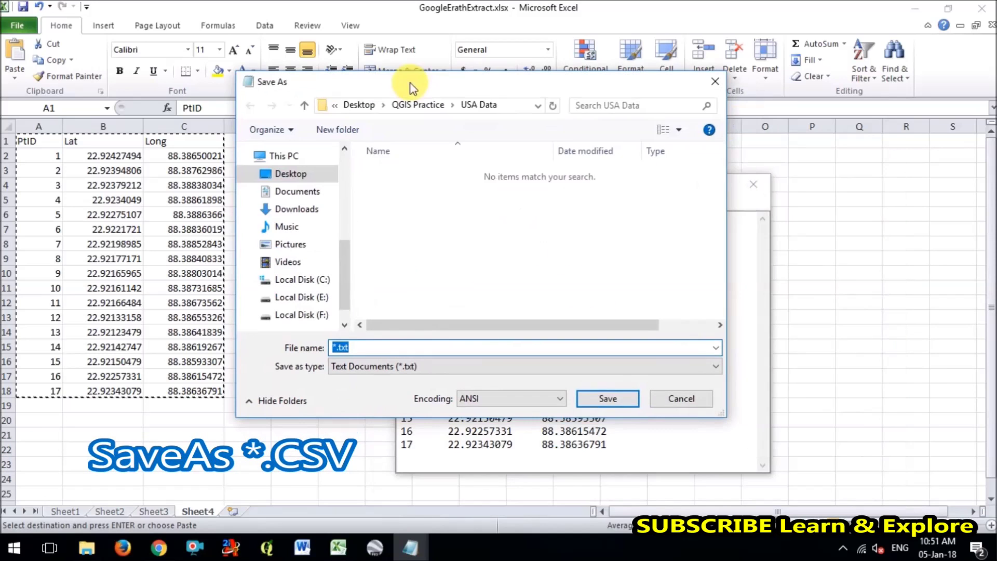
{"action": "left_click", "coordinate": [359, 104]}
{"action": "double_click", "coordinate": [667, 197]}
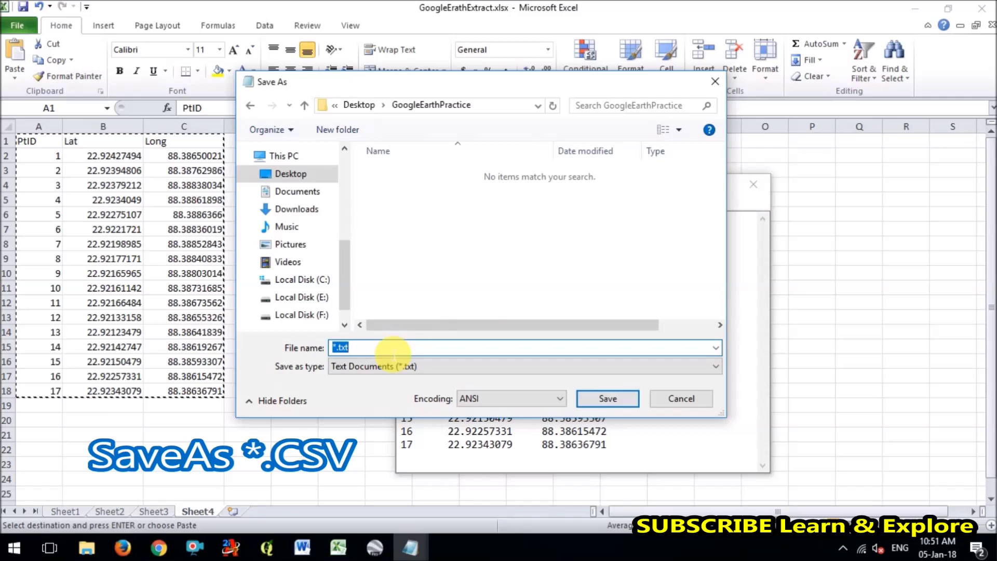
{"action": "type", "text": "G-LatLong.CSV"}
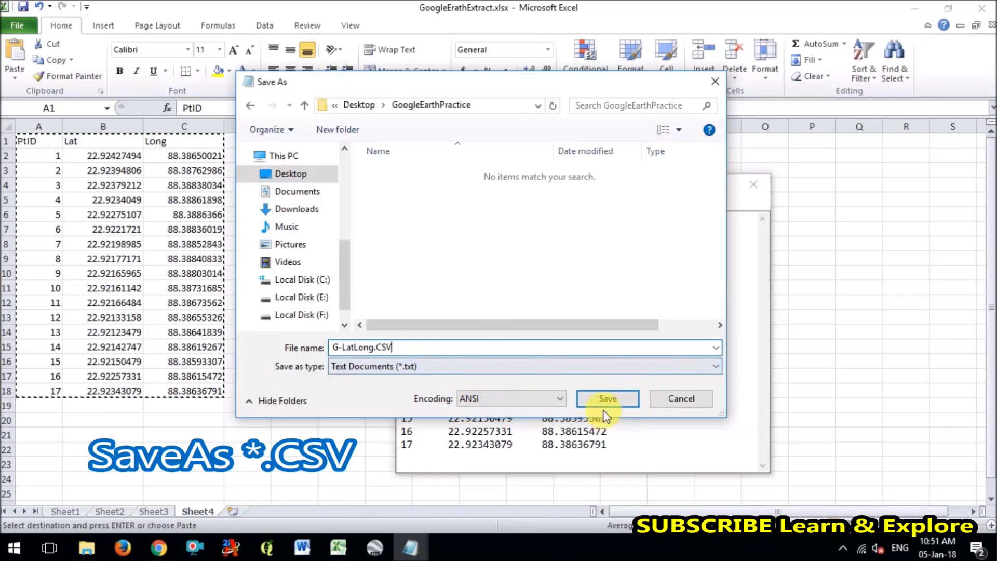
{"action": "left_click", "coordinate": [605, 404]}
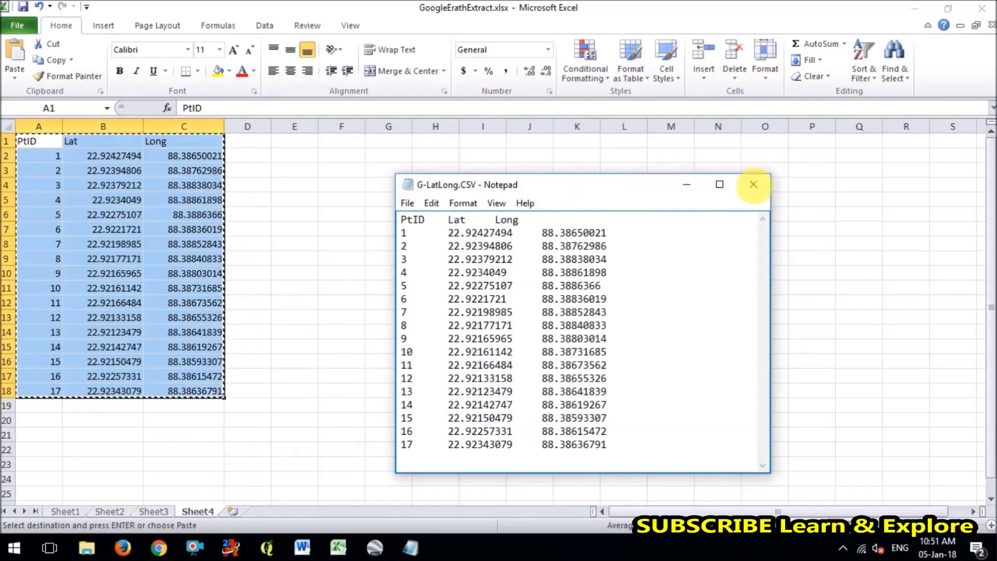
{"action": "left_click", "coordinate": [753, 184]}
{"action": "key", "text": "super"}
Launch QGIS Desktop from the Start menu search.
{"action": "key", "text": "Escape"}
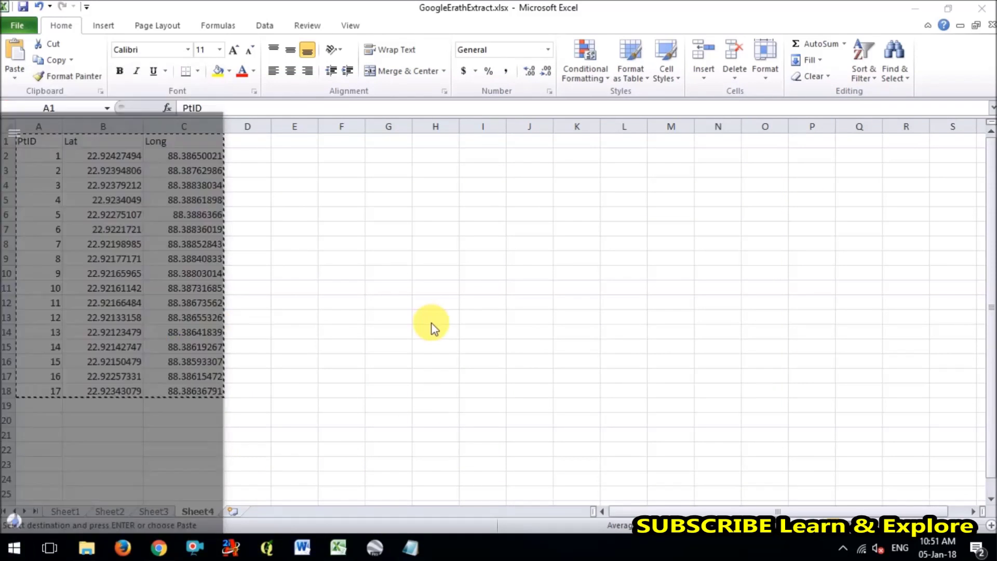
{"action": "key", "text": "super"}
{"action": "type", "text": "QGIS"}
{"action": "left_click", "coordinate": [178, 151]}
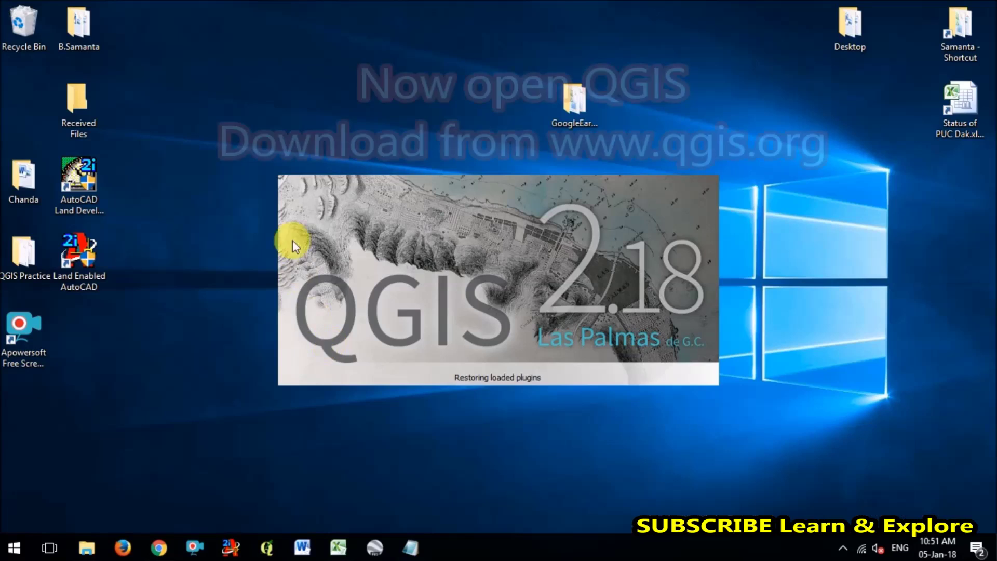
In a new Chrome tab, search for QGIS and open the qgis.org download page.
{"action": "left_click", "coordinate": [158, 547]}
{"action": "left_click", "coordinate": [300, 9]}
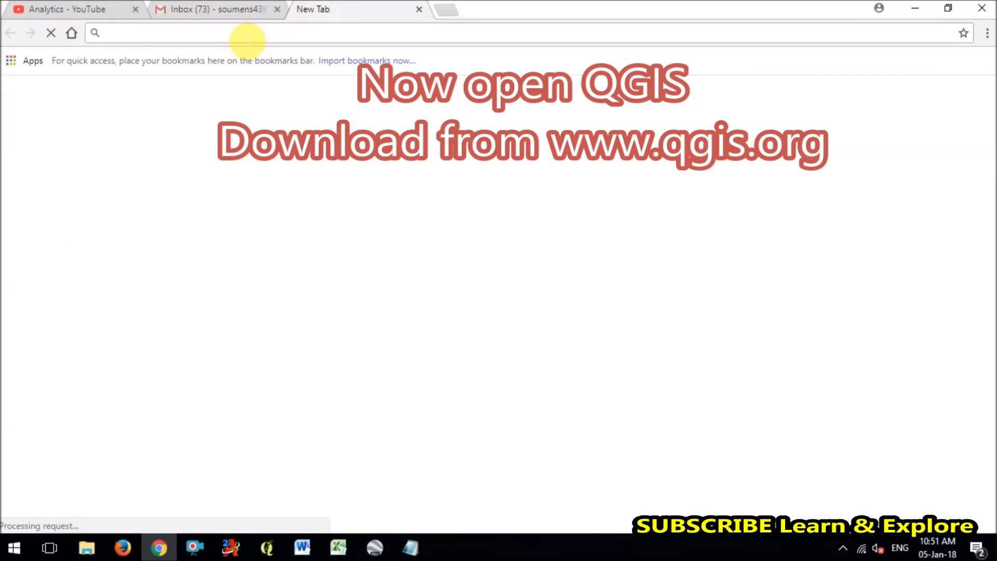
{"action": "type", "text": "WQGIS"}
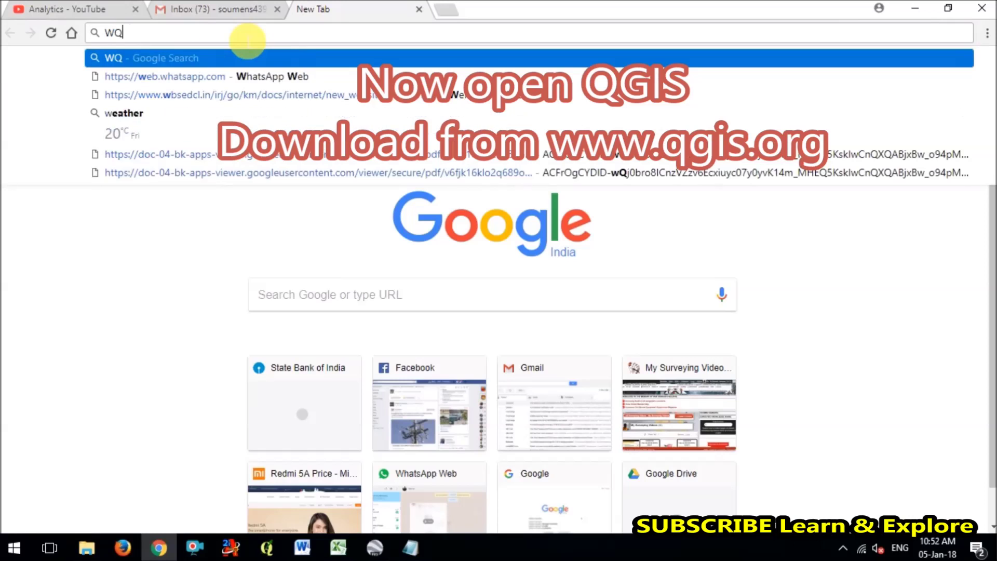
{"action": "left_click", "coordinate": [164, 99]}
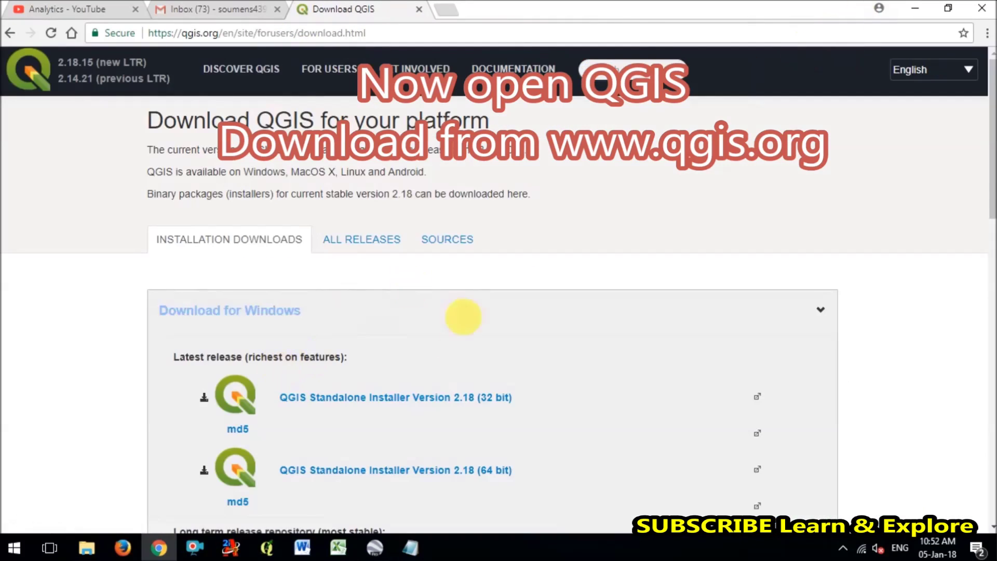
{"action": "scroll", "coordinate": [285, 383], "scroll_direction": "down", "scroll_amount": 4}
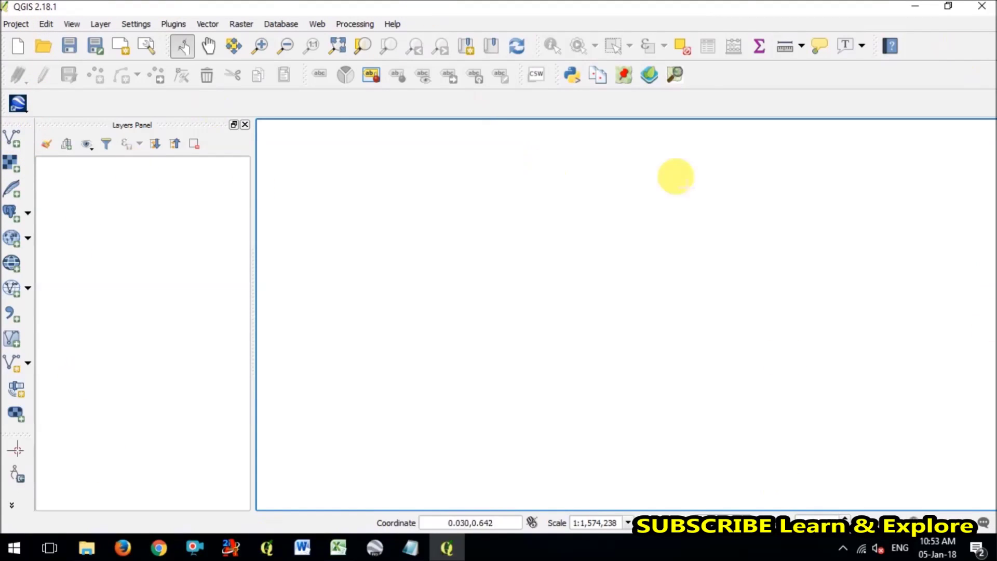
Choose G-LatLong.CSV from GoogleEarthPractice as the delimited text layer's source file.
{"action": "left_click", "coordinate": [13, 313]}
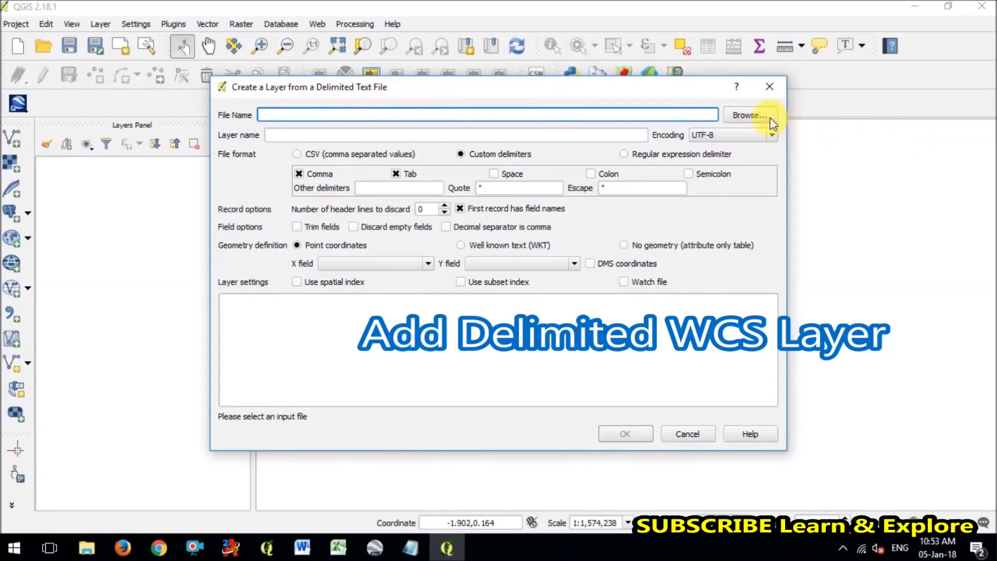
{"action": "left_click", "coordinate": [749, 115]}
{"action": "left_click", "coordinate": [340, 133]}
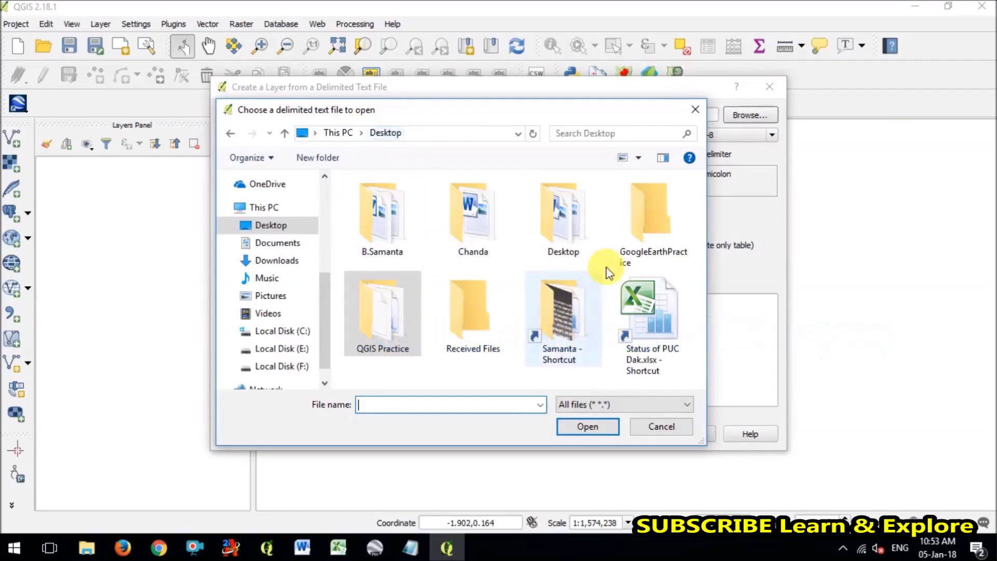
{"action": "double_click", "coordinate": [648, 212]}
{"action": "left_click", "coordinate": [415, 203]}
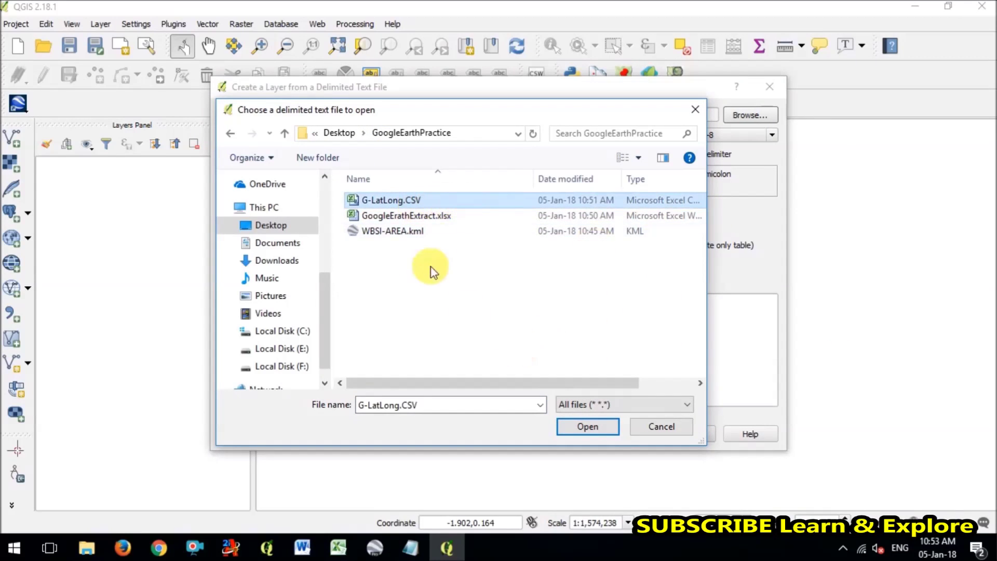
{"action": "left_click", "coordinate": [587, 427]}
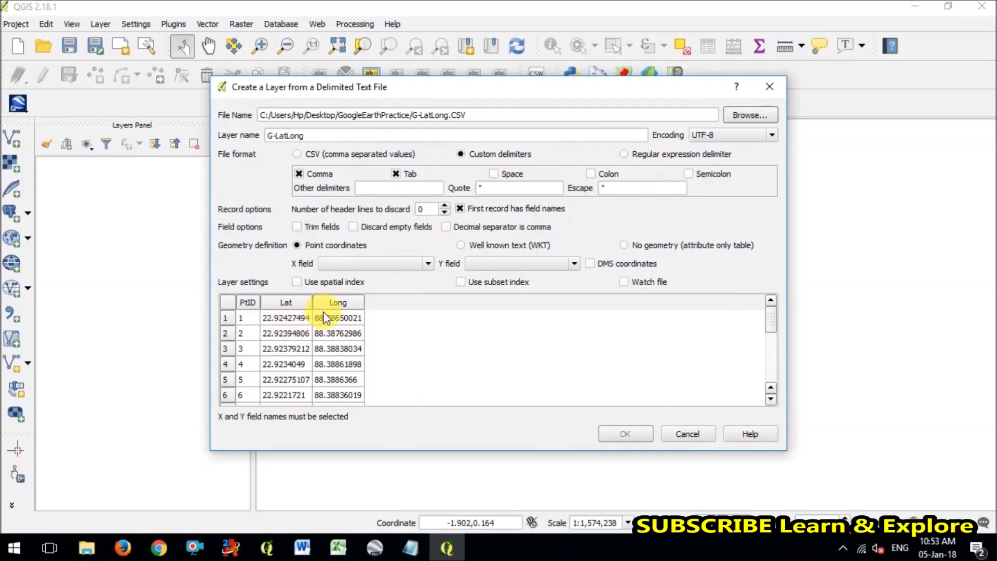
Set Long as the X field and Lat as the Y field, and accept.
{"action": "left_click", "coordinate": [287, 319]}
{"action": "left_click", "coordinate": [293, 337]}
{"action": "key", "text": "Right"}
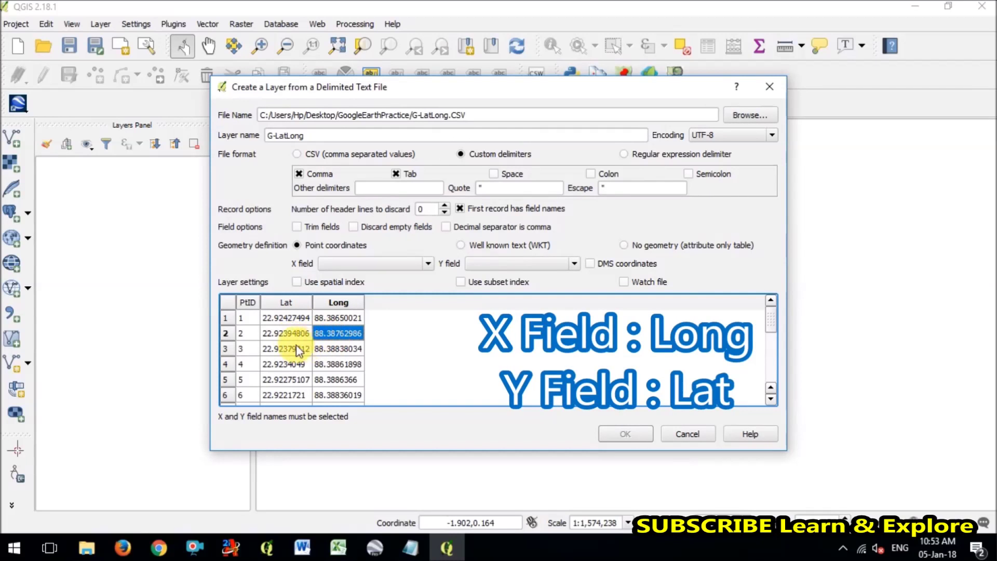
{"action": "left_click", "coordinate": [335, 314]}
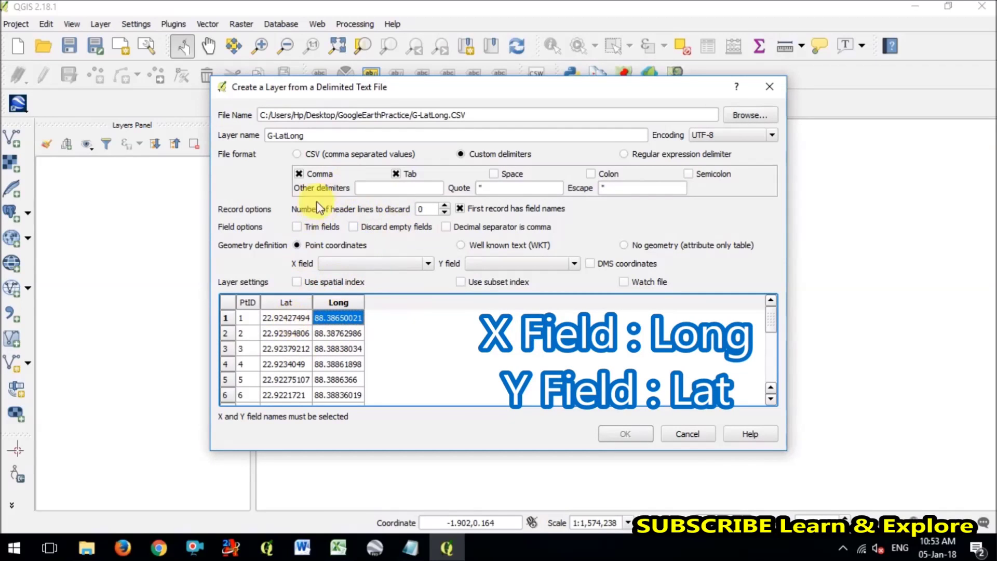
{"action": "left_click", "coordinate": [347, 263]}
{"action": "left_click", "coordinate": [341, 294]}
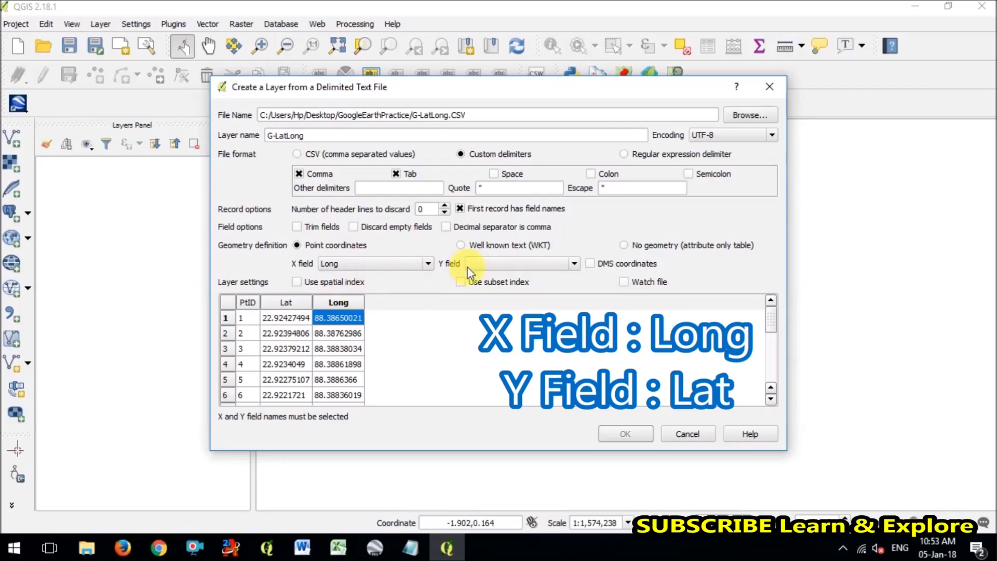
{"action": "left_click", "coordinate": [469, 266]}
{"action": "left_click", "coordinate": [489, 285]}
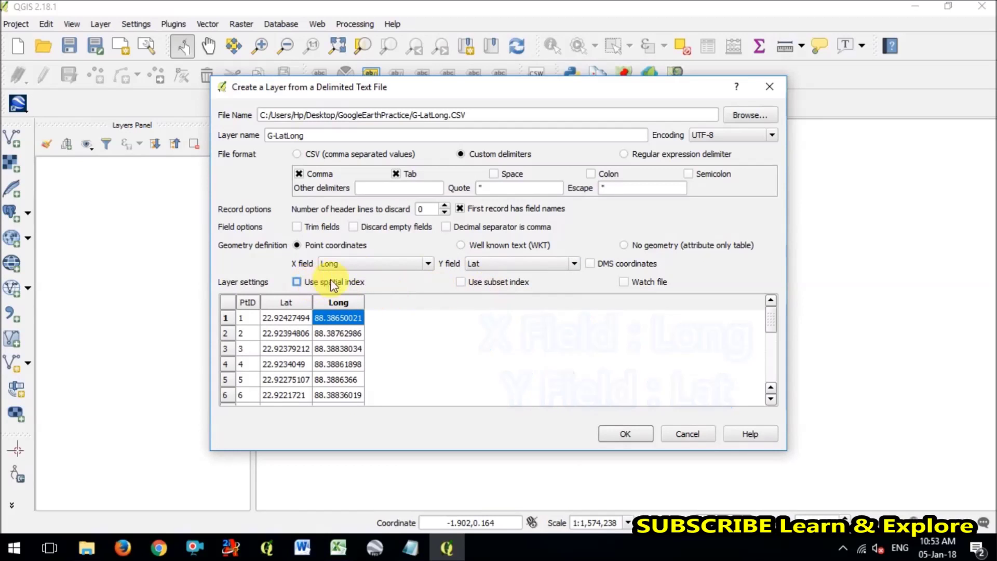
{"action": "left_click", "coordinate": [612, 434]}
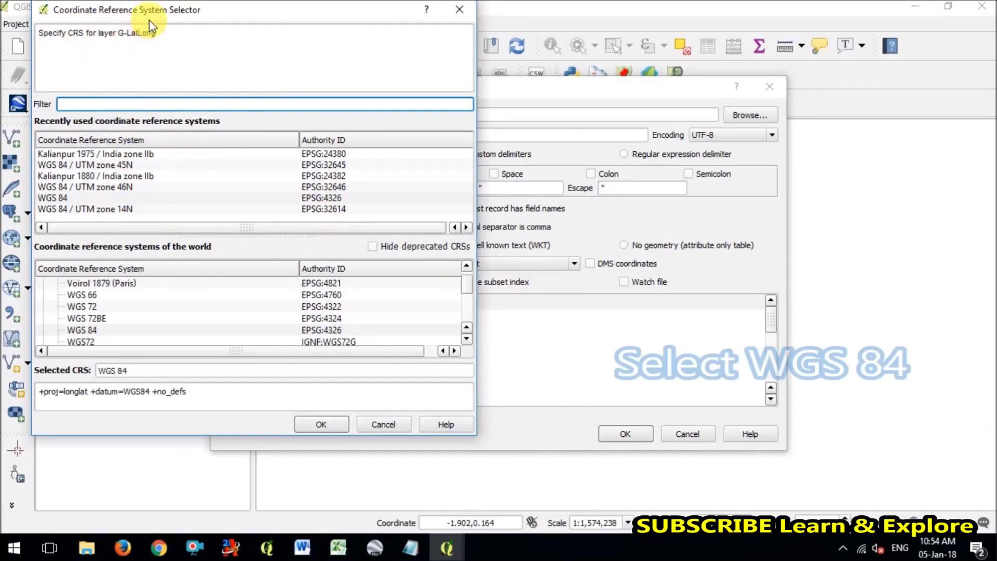
Assign WGS 84 (EPSG:4326) as the layer's coordinate system to load the points.
{"action": "left_click_drag", "start_coordinate": [148, 20], "coordinate": [290, 65]}
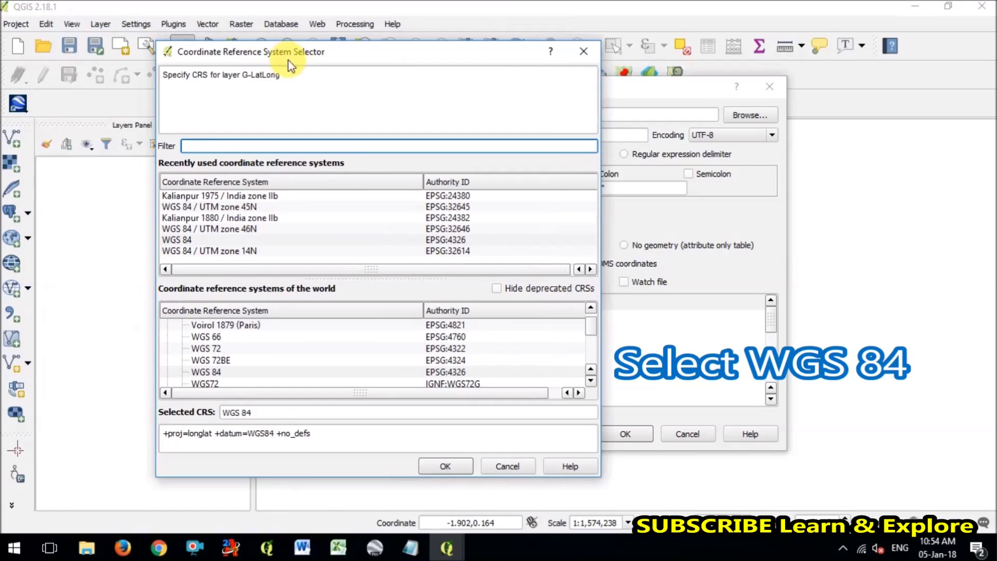
{"action": "left_click", "coordinate": [197, 241]}
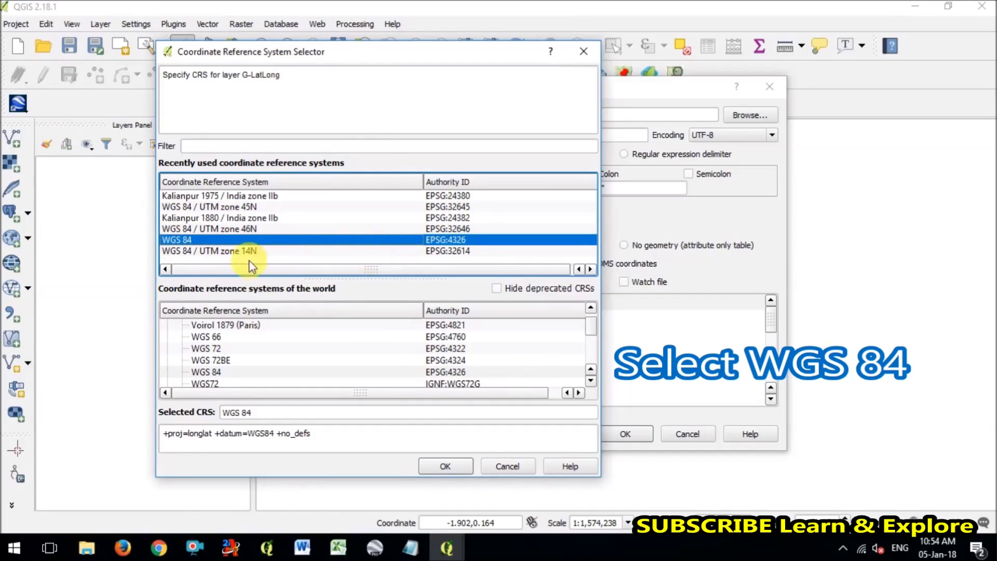
{"action": "left_click", "coordinate": [457, 466]}
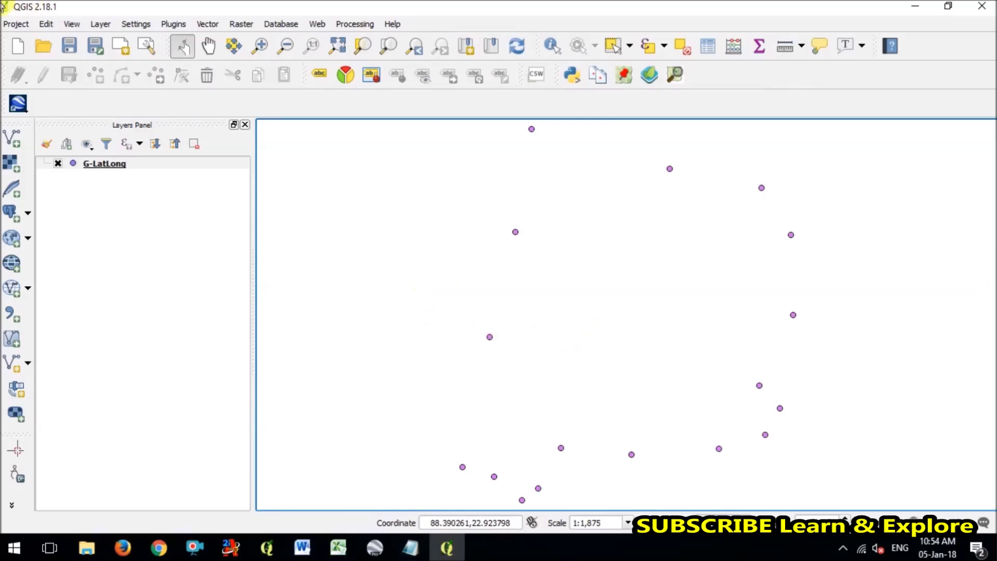
Send the G-LatLong layer's map area to Google Earth with GEarthView.
{"action": "right_click", "coordinate": [114, 165]}
{"action": "left_click", "coordinate": [87, 174]}
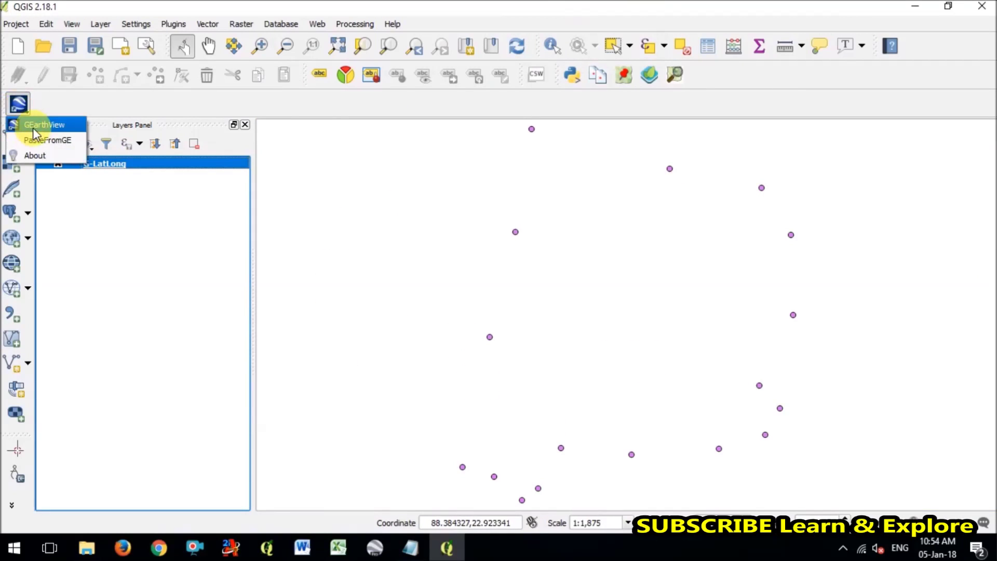
{"action": "left_click", "coordinate": [33, 125]}
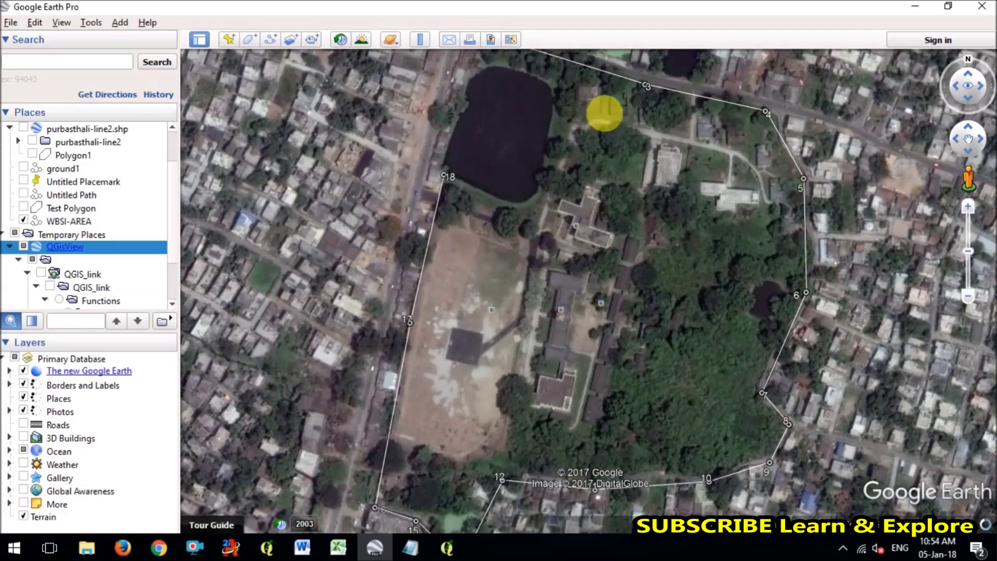
Zoom out to see the full numbered boundary polygon, then minimize Google Earth Pro.
{"action": "scroll", "coordinate": [494, 367], "scroll_direction": "down", "scroll_amount": 3}
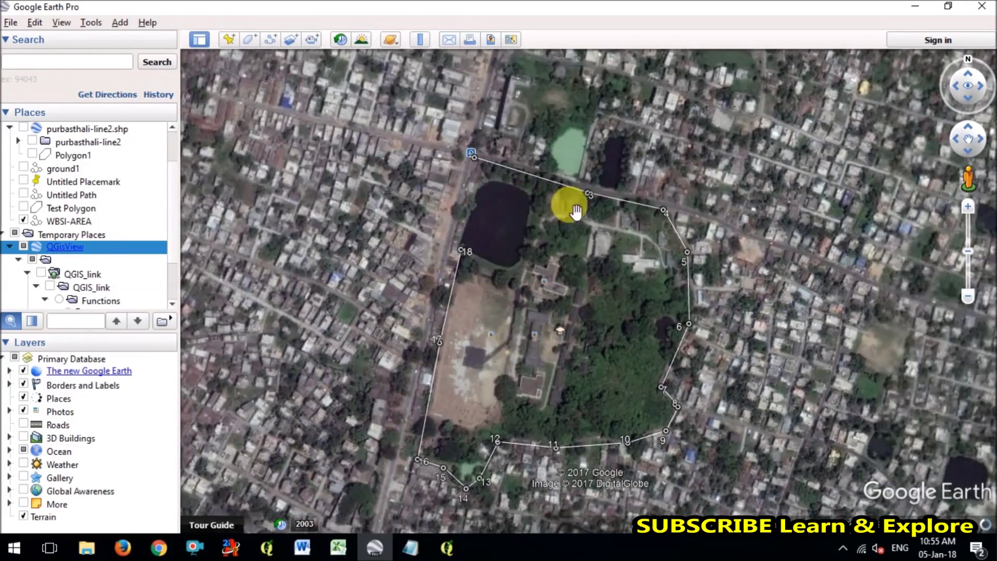
{"action": "left_click", "coordinate": [914, 7]}
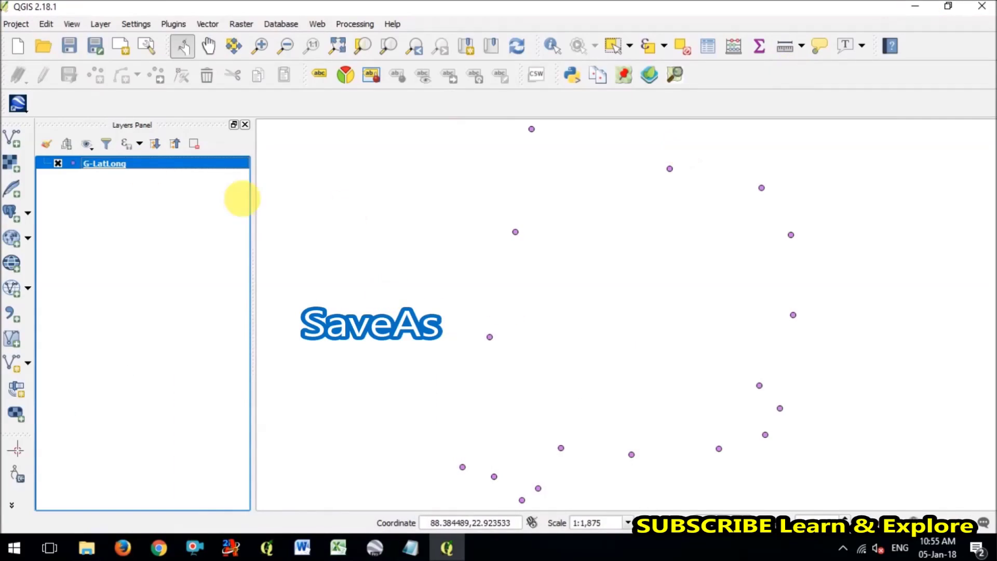
Save G-LatLong as 'Exported to UTM' in GoogleEarthPractice, then open the CRS selector.
{"action": "right_click", "coordinate": [136, 167]}
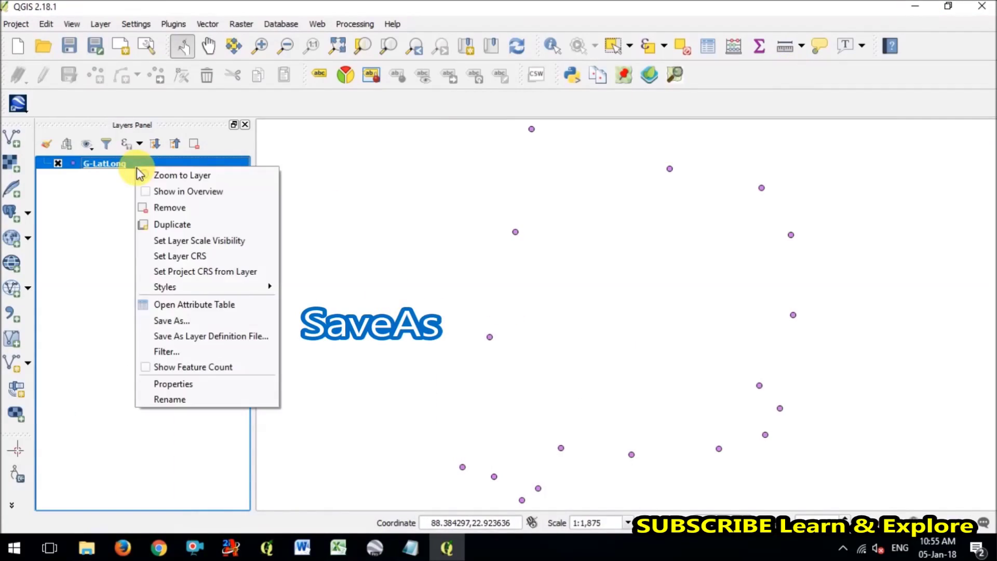
{"action": "left_click", "coordinate": [210, 323]}
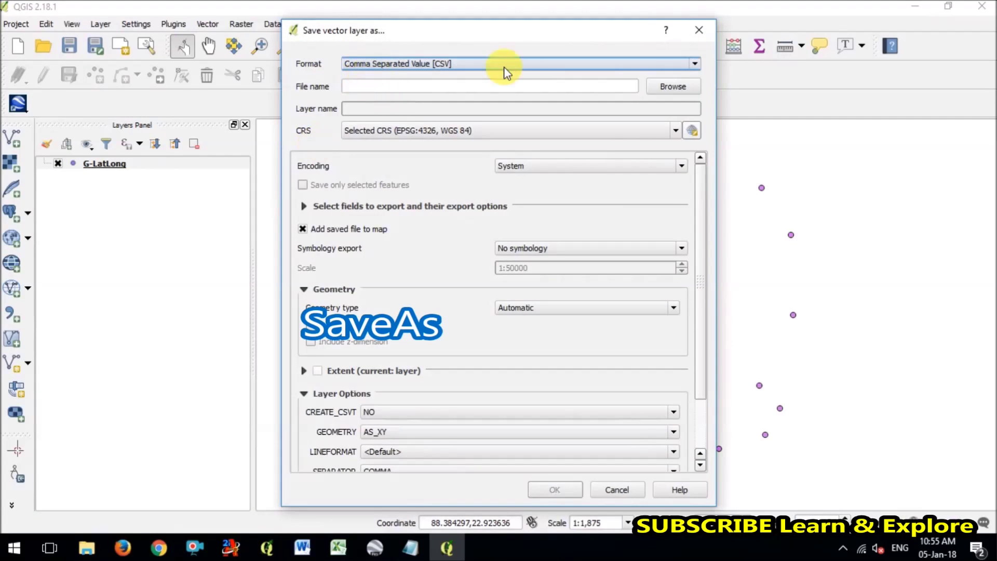
{"action": "left_click", "coordinate": [661, 87]}
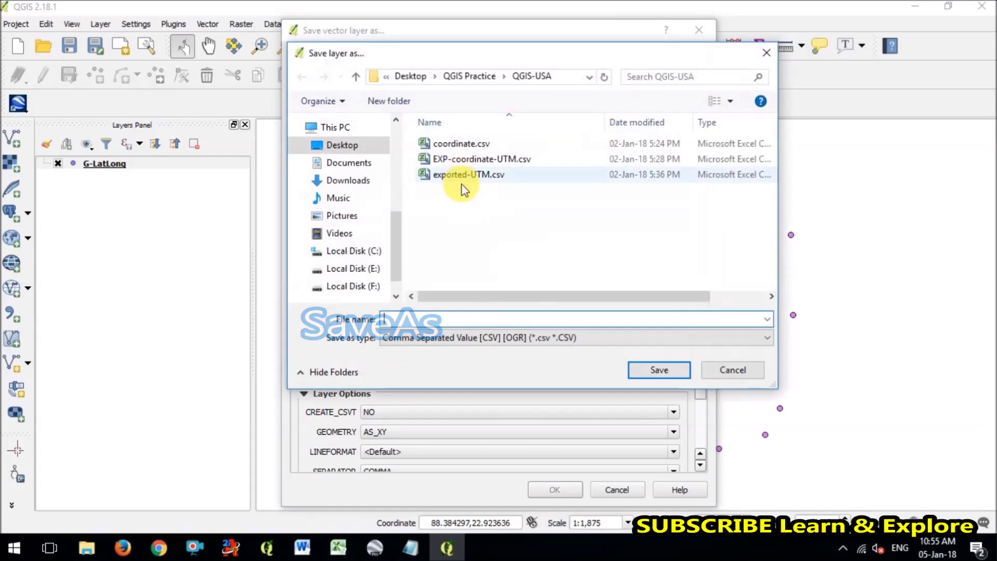
{"action": "left_click", "coordinate": [411, 76]}
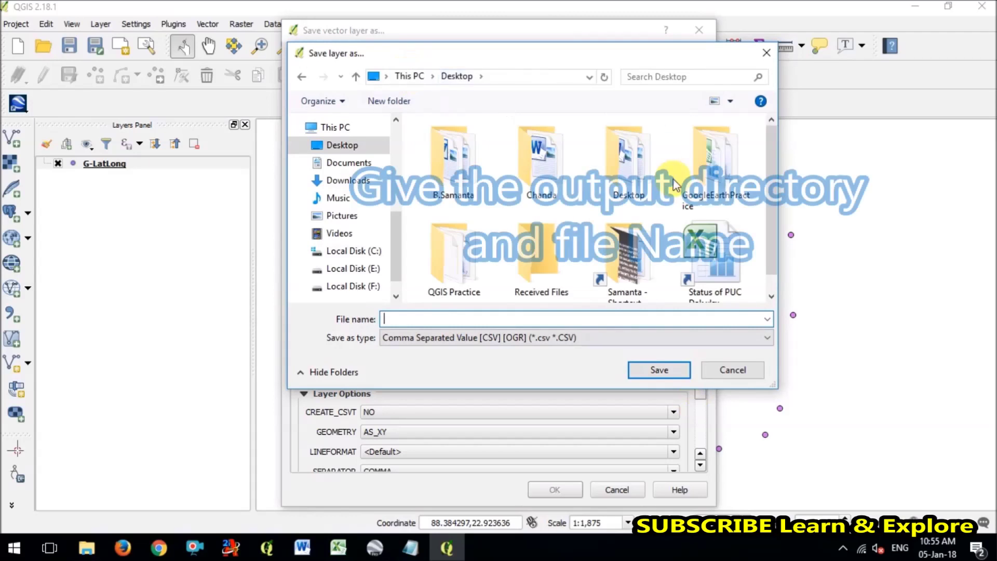
{"action": "double_click", "coordinate": [567, 274]}
{"action": "left_click", "coordinate": [438, 321]}
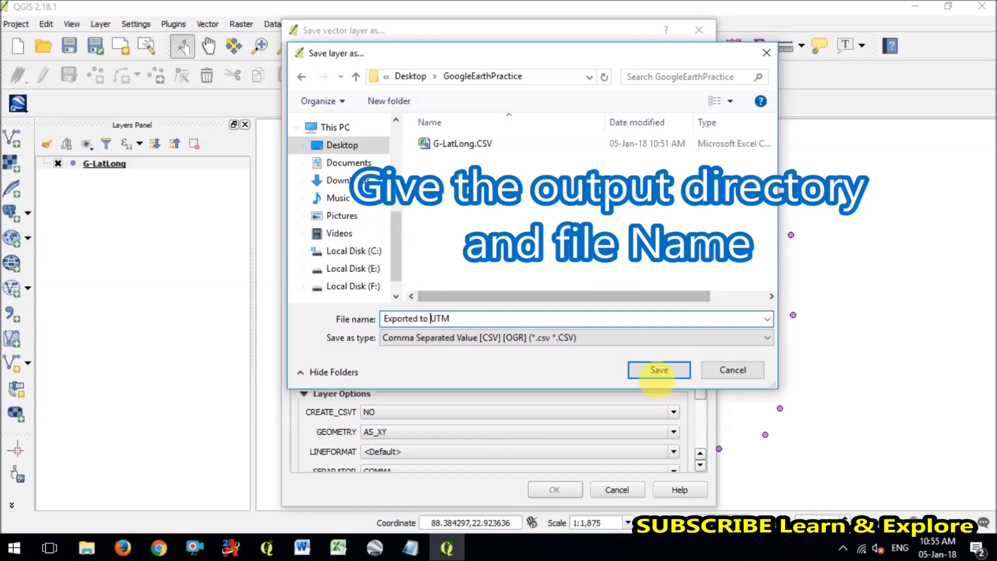
{"action": "left_click", "coordinate": [659, 370]}
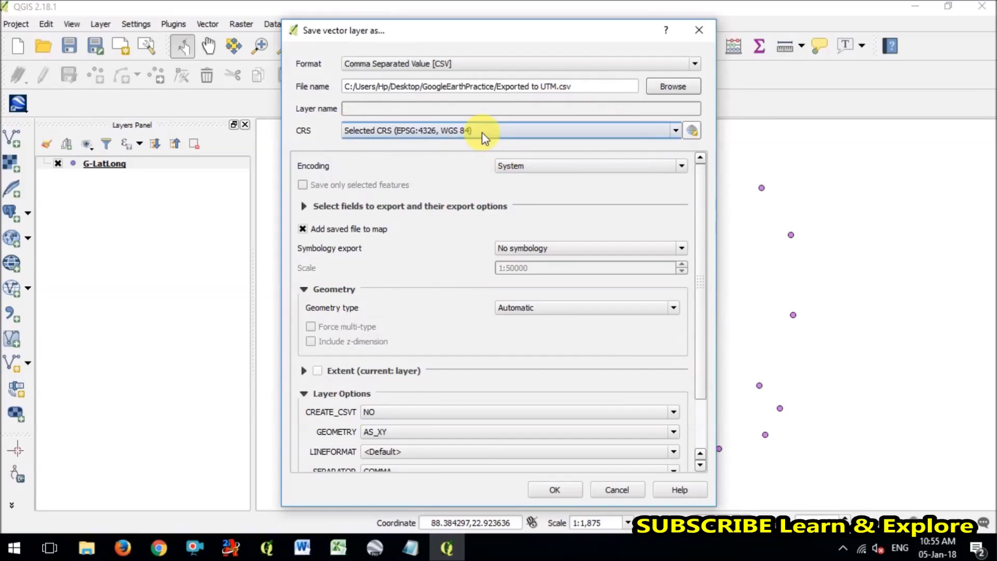
{"action": "left_click", "coordinate": [690, 130]}
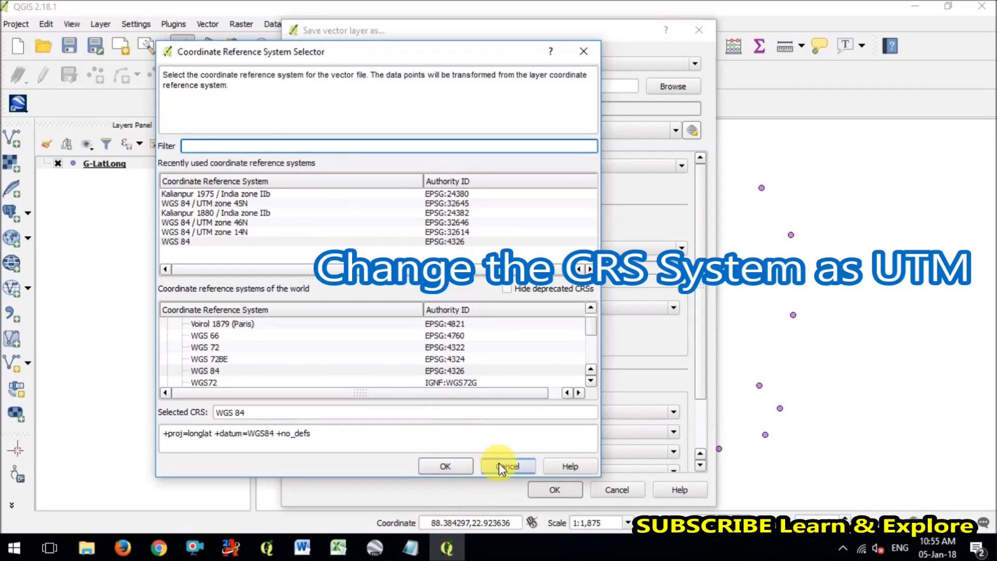
{"action": "left_click", "coordinate": [14, 548]}
On a new Sheet5, paste longitude 88 in A1 and divide it by 6 in B1 (14.66667).
{"action": "left_click", "coordinate": [338, 548]}
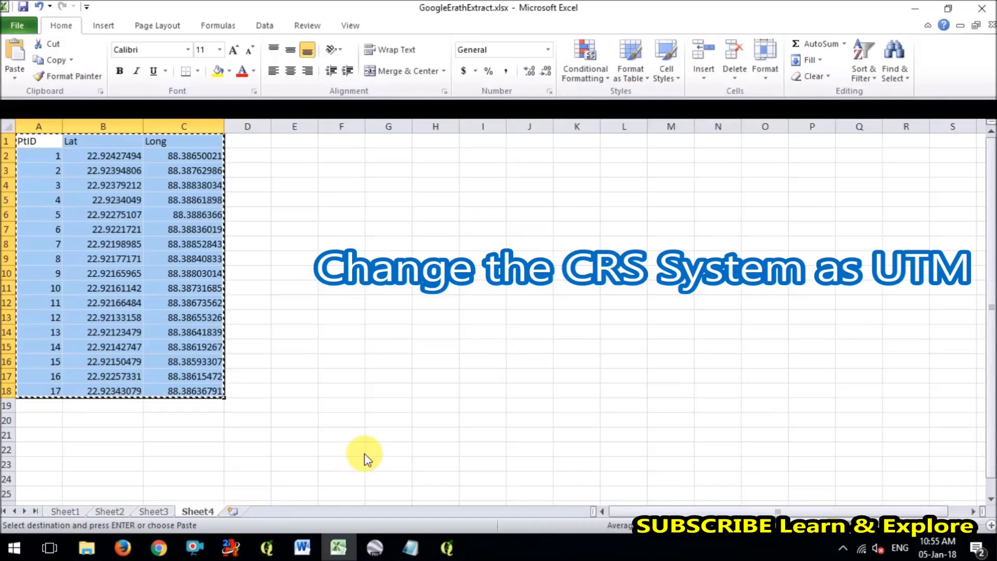
{"action": "left_click", "coordinate": [227, 511]}
{"action": "type", "text": "88"}
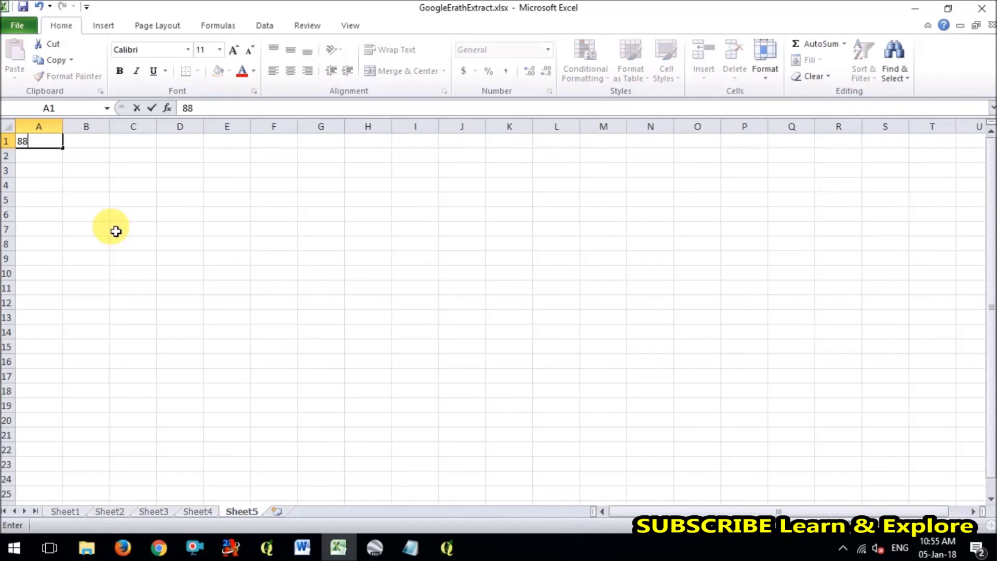
{"action": "key", "text": "Right"}
{"action": "type", "text": "="}
{"action": "key", "text": "Left"}
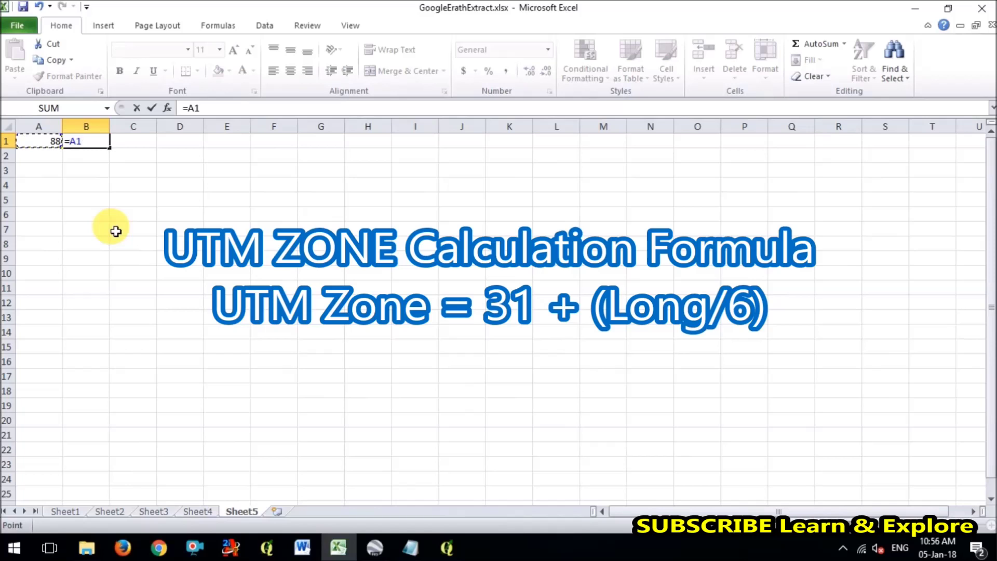
{"action": "type", "text": "/6"}
{"action": "key", "text": "ctrl+Return"}
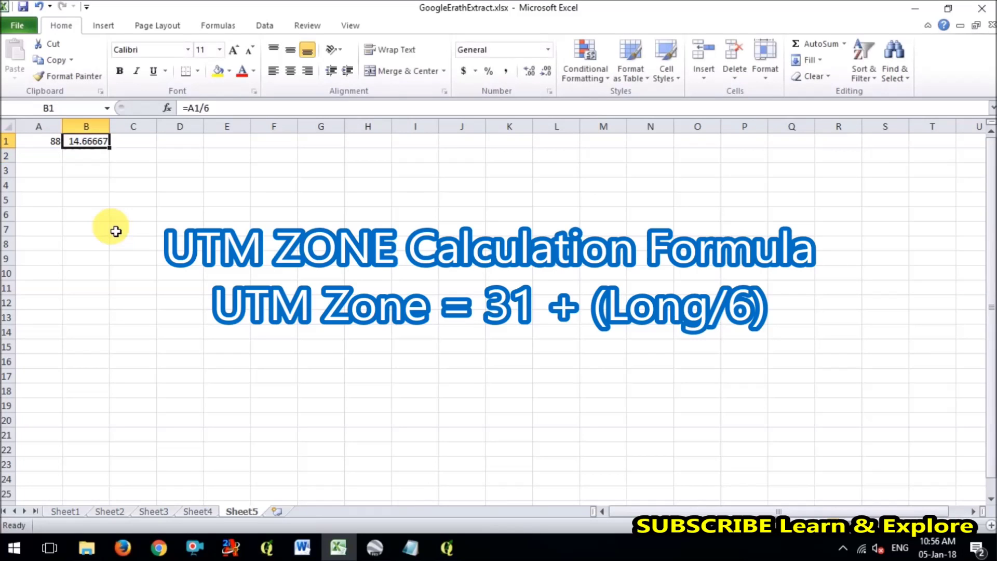
Enter =31+14 in C1 for UTM zone 45 and fill that cell yellow.
{"action": "type", "text": "=31+14"}
{"action": "key", "text": "Return"}
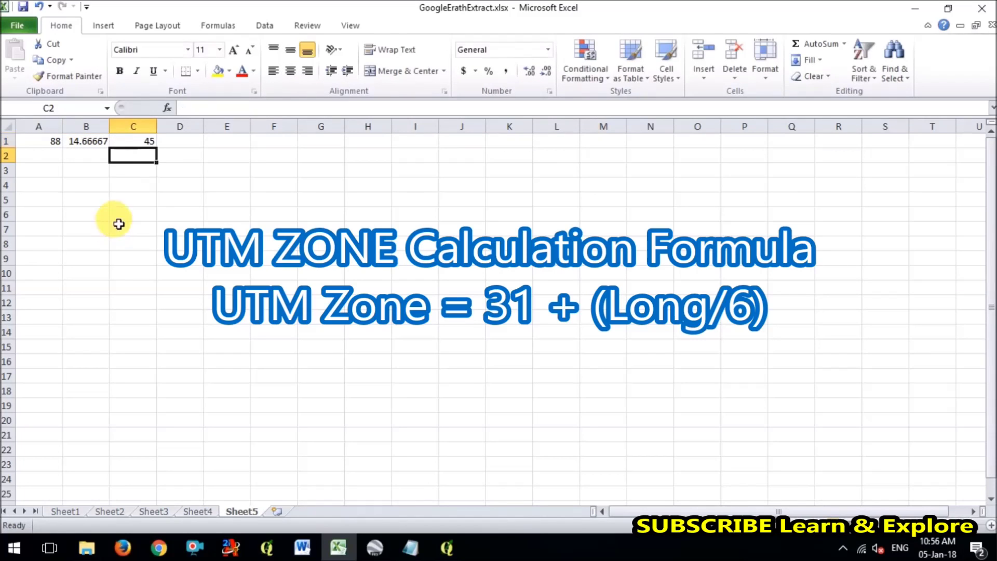
{"action": "left_click", "coordinate": [136, 141]}
{"action": "left_click", "coordinate": [218, 71]}
{"action": "left_click", "coordinate": [200, 185]}
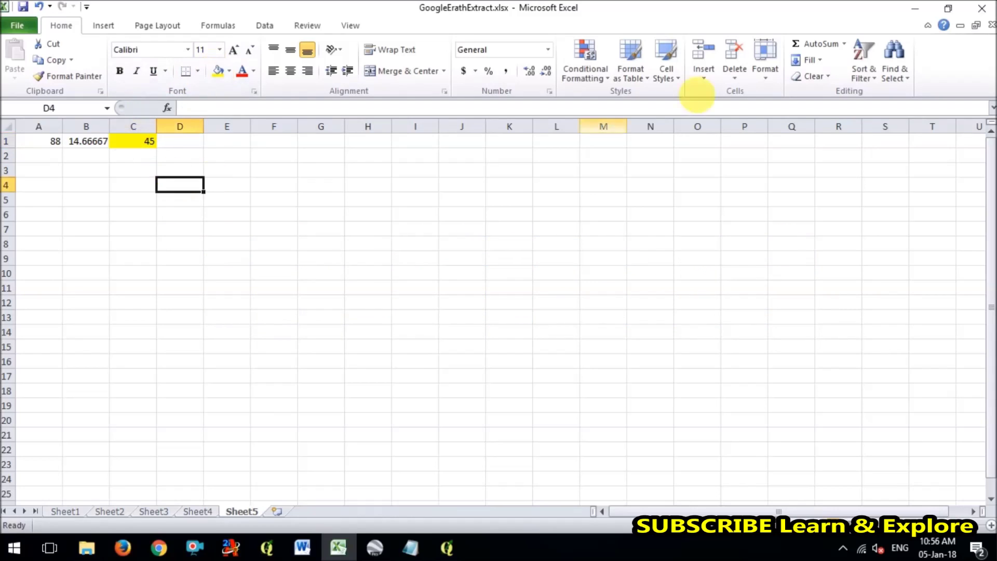
{"action": "left_click", "coordinate": [446, 548]}
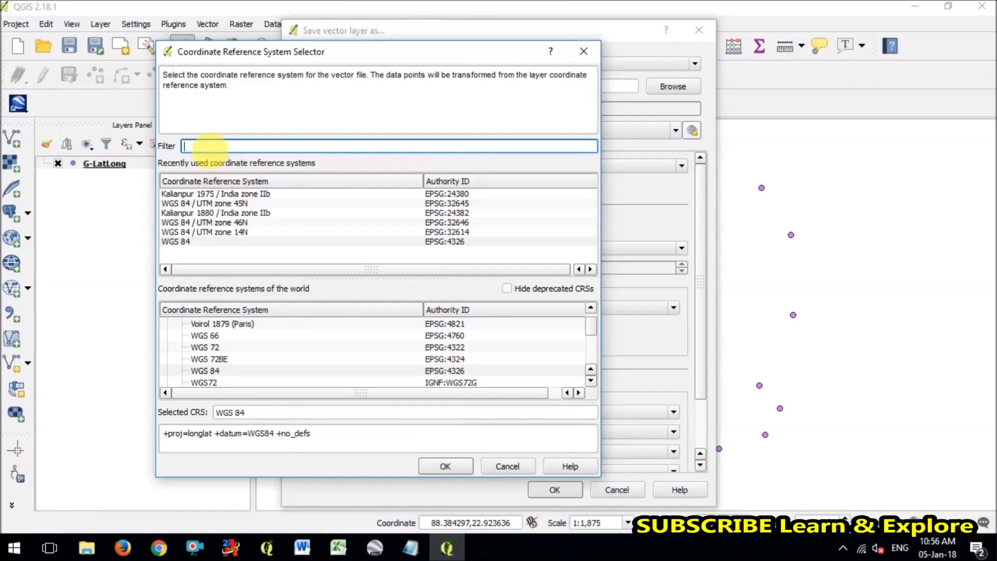
Export the points as Exported to UTM.csv in WGS 84 / UTM zone 45N (EPSG:32645).
{"action": "type", "text": "utm"}
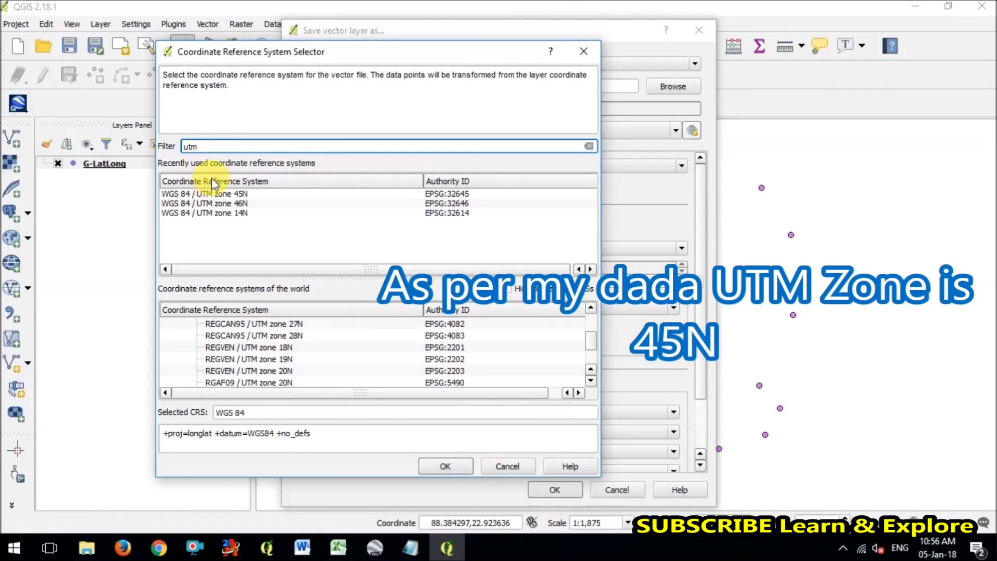
{"action": "type", "text": " zone "}
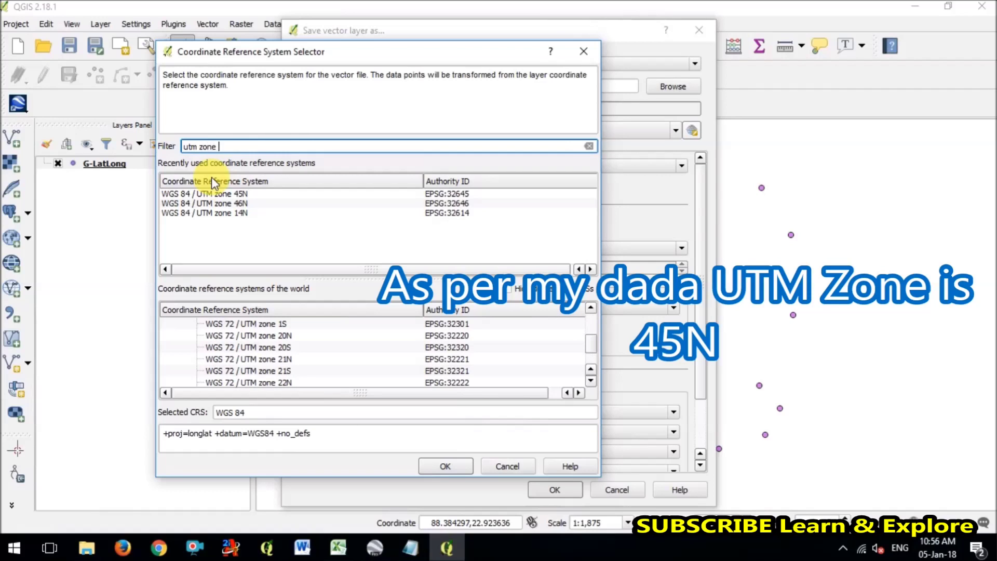
{"action": "type", "text": "45"}
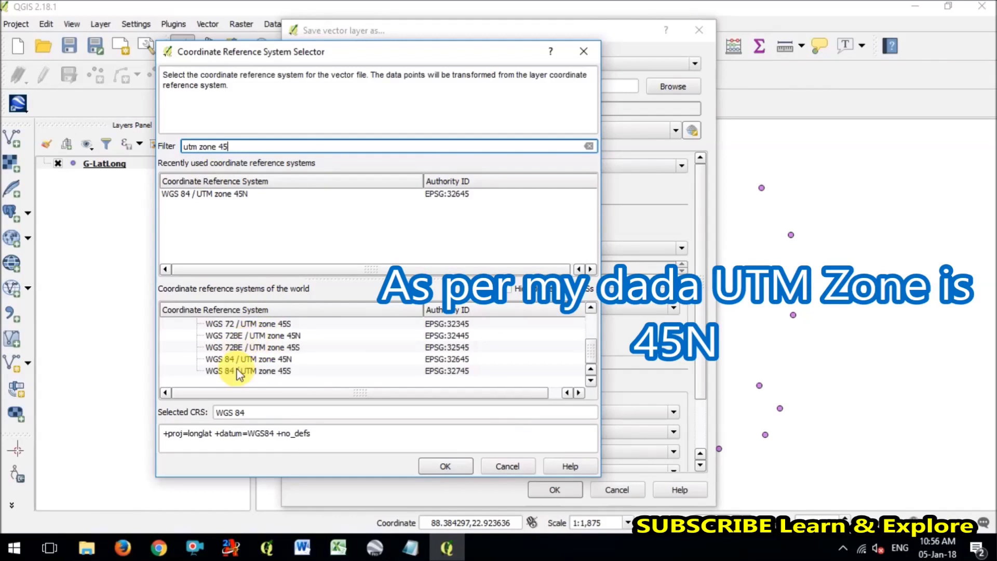
{"action": "left_click", "coordinate": [249, 359]}
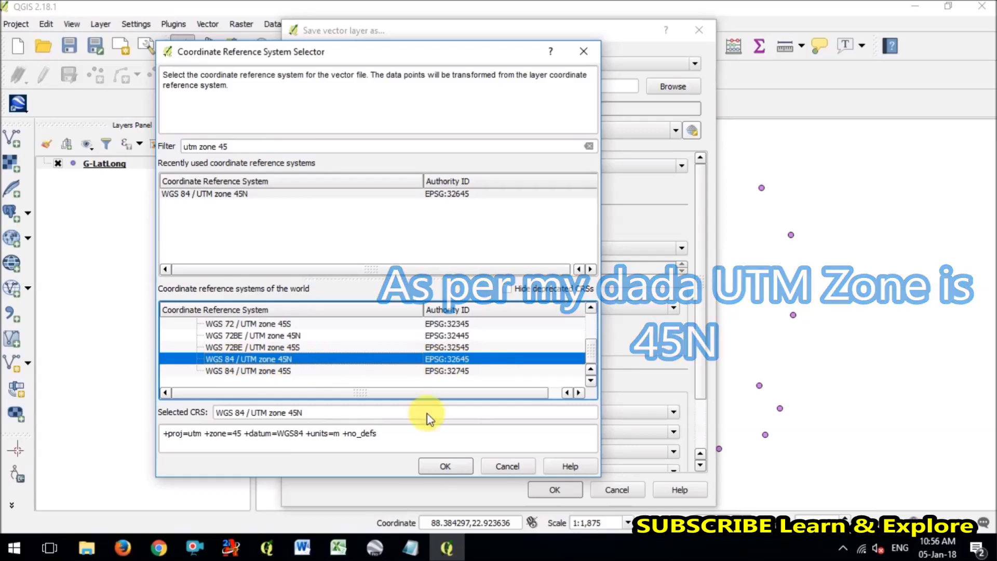
{"action": "left_click", "coordinate": [452, 467]}
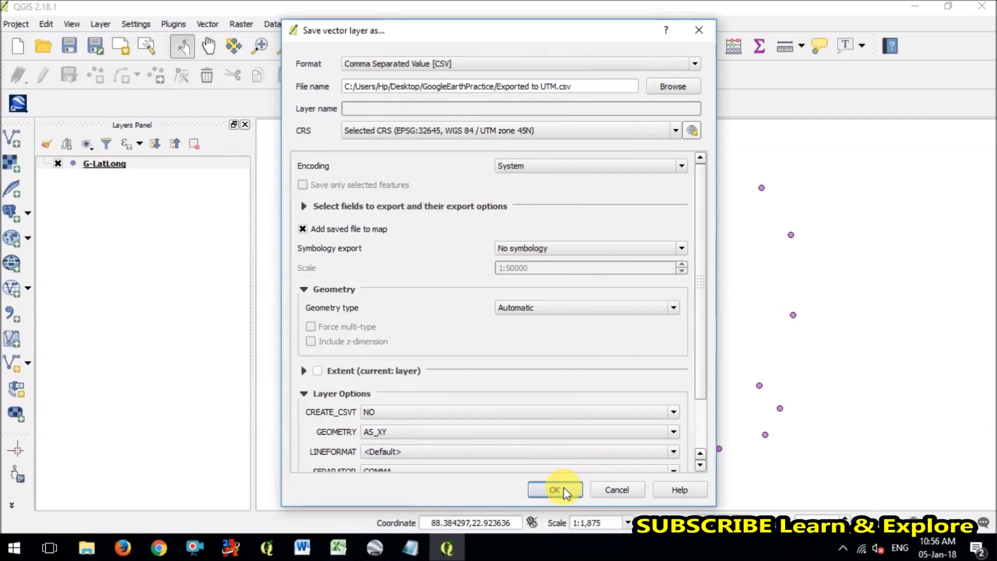
{"action": "left_click", "coordinate": [565, 491]}
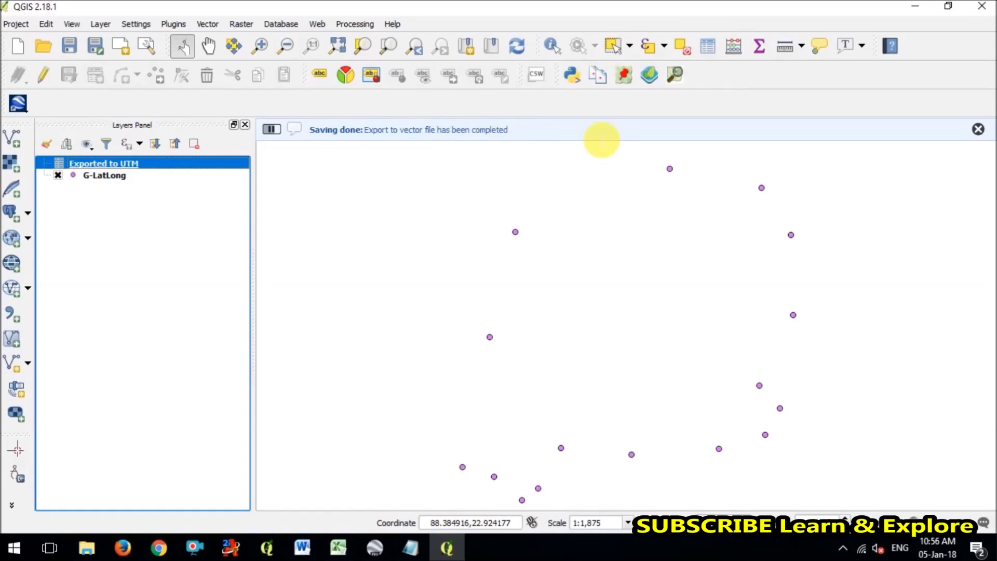
{"action": "left_click", "coordinate": [915, 6]}
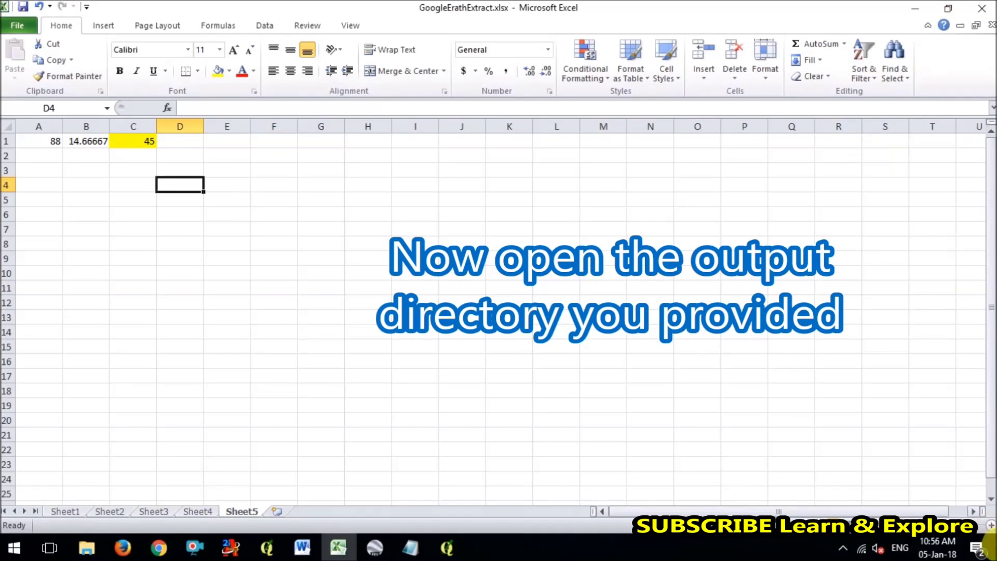
Open Exported to UTM.csv read-only from the GoogleEarthPractice folder and widen its X and Y columns.
{"action": "left_click", "coordinate": [994, 545]}
{"action": "double_click", "coordinate": [582, 101]}
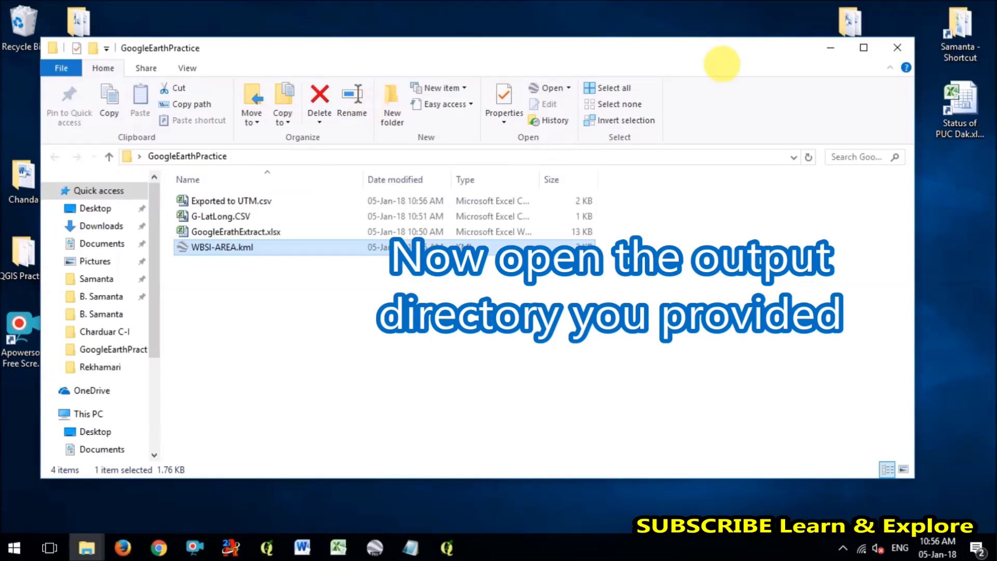
{"action": "left_click_drag", "start_coordinate": [723, 67], "coordinate": [772, 31]}
{"action": "double_click", "coordinate": [363, 175]}
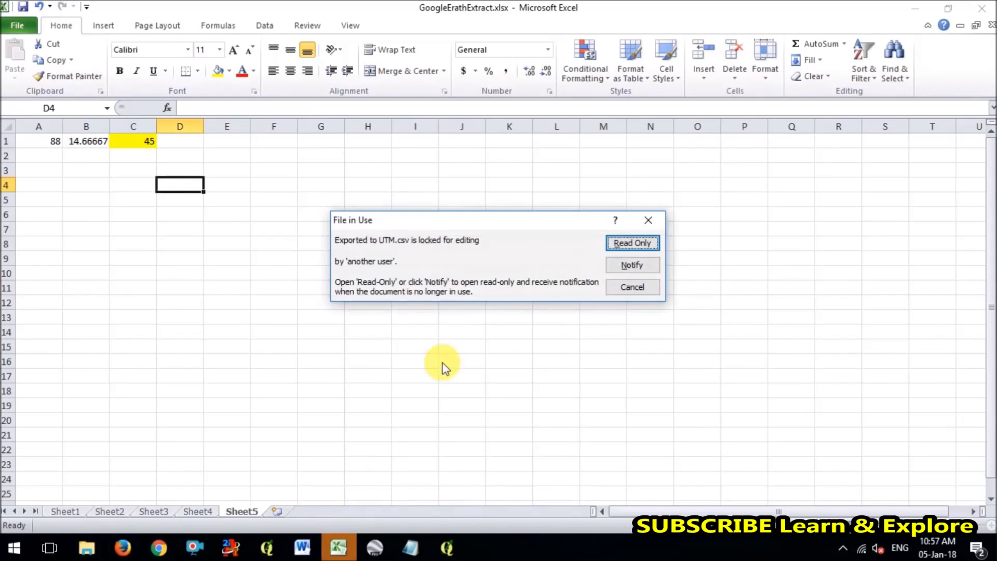
{"action": "left_click", "coordinate": [623, 244]}
{"action": "left_click_drag", "start_coordinate": [39, 126], "coordinate": [82, 128]}
{"action": "left_click", "coordinate": [115, 156]}
Rename the X and Y headers to Easting and Northing.
{"action": "key", "text": "ctrl+Home"}
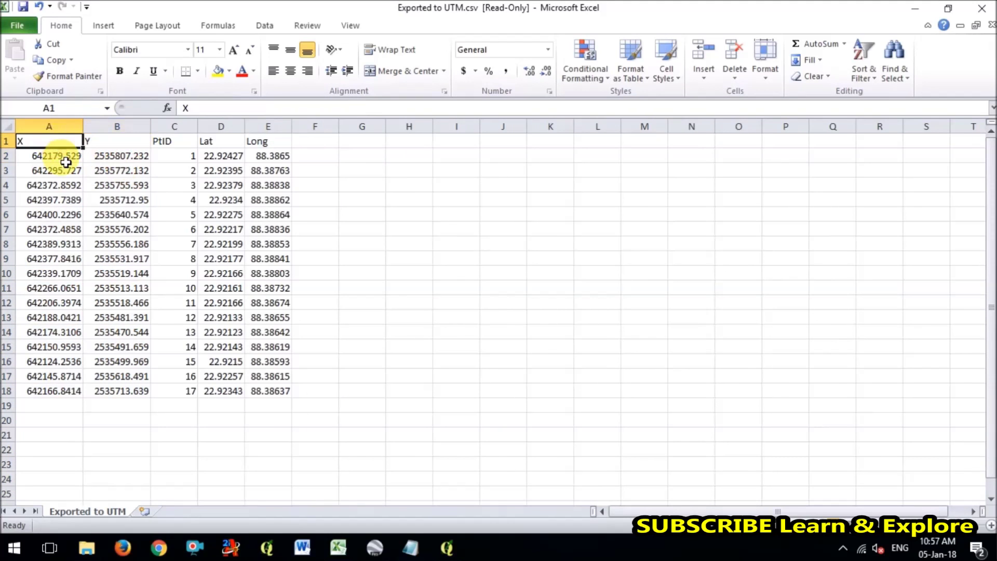
{"action": "type", "text": "Easting"}
{"action": "key", "text": "Tab"}
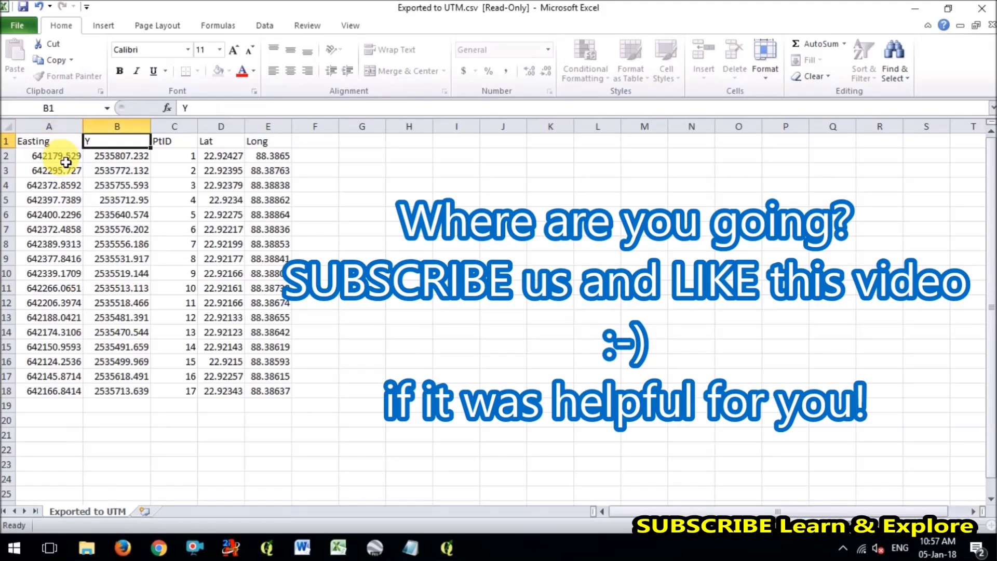
{"action": "type", "text": "Northing"}
{"action": "key", "text": "Tab"}
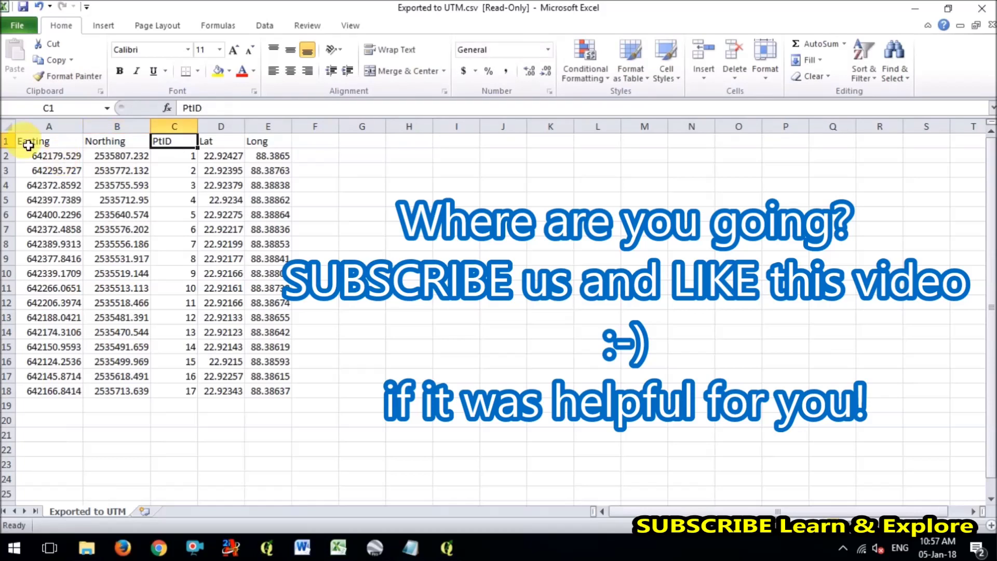
Move the Easting and Northing columns after Long and delete the leftover empty column.
{"action": "left_click_drag", "start_coordinate": [49, 127], "coordinate": [120, 127]}
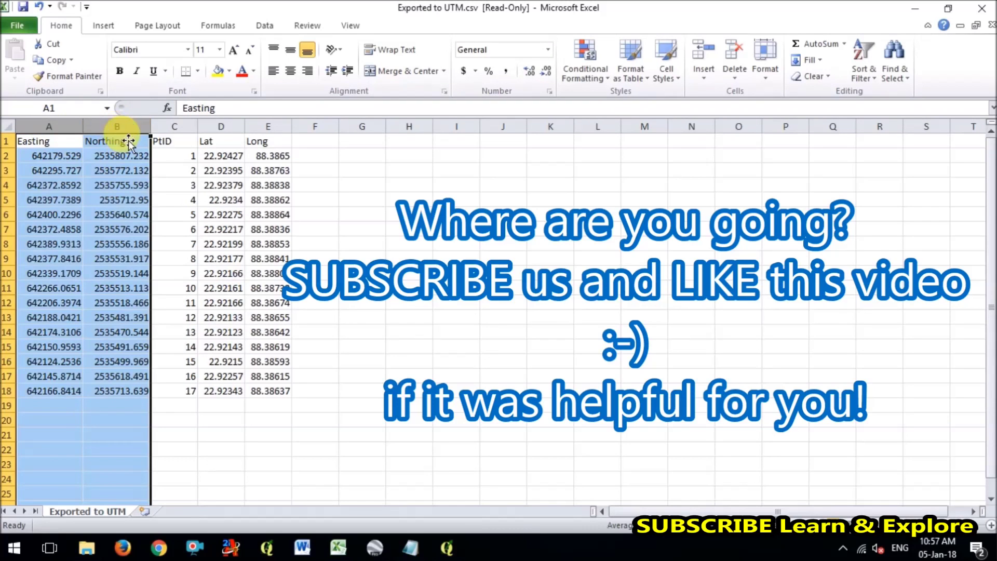
{"action": "right_click", "coordinate": [128, 127]}
{"action": "left_click", "coordinate": [156, 135]}
{"action": "right_click", "coordinate": [309, 127]}
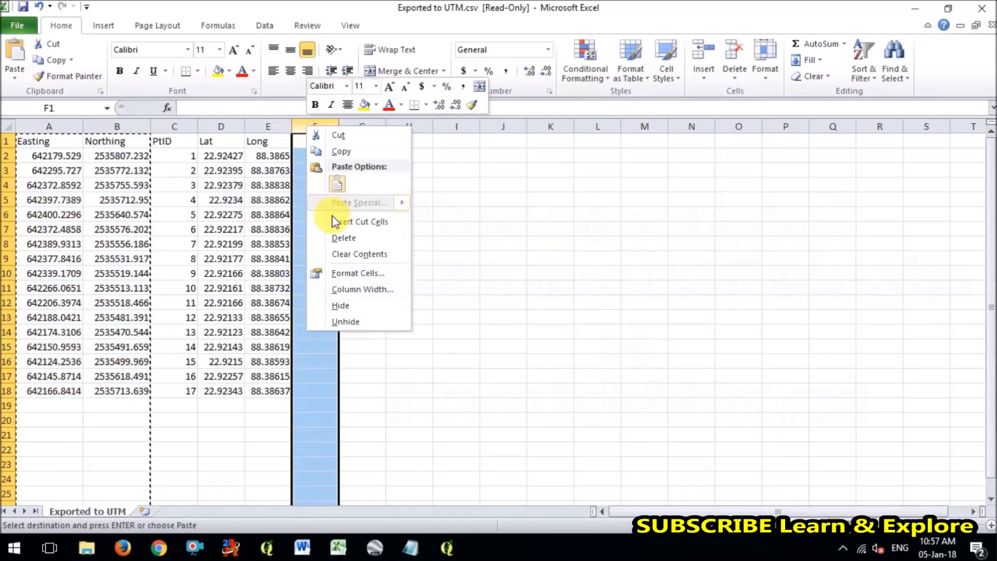
{"action": "left_click", "coordinate": [337, 184]}
{"action": "left_click_drag", "start_coordinate": [80, 129], "coordinate": [236, 153]}
{"action": "right_click", "coordinate": [80, 138]}
{"action": "left_click", "coordinate": [83, 224]}
Fill the header row yellow and apply All Borders to the table A1:E18.
{"action": "left_click", "coordinate": [218, 70]}
{"action": "left_click_drag", "start_coordinate": [23, 141], "coordinate": [239, 392]}
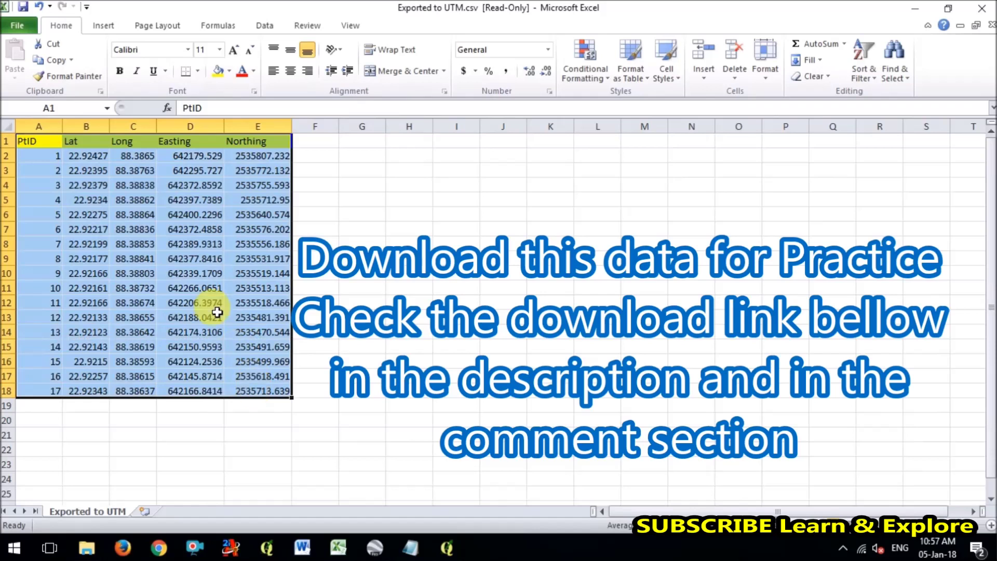
{"action": "left_click", "coordinate": [198, 71]}
{"action": "left_click", "coordinate": [205, 185]}
Type a "Thank You" note in cell H9.
{"action": "left_click", "coordinate": [416, 258]}
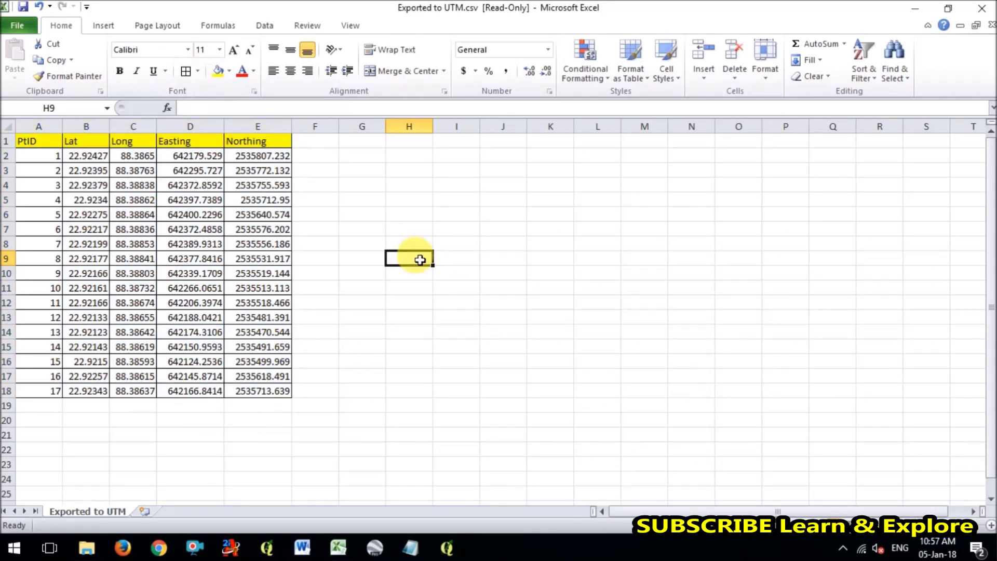
{"action": "type", "text": "Thank You"}
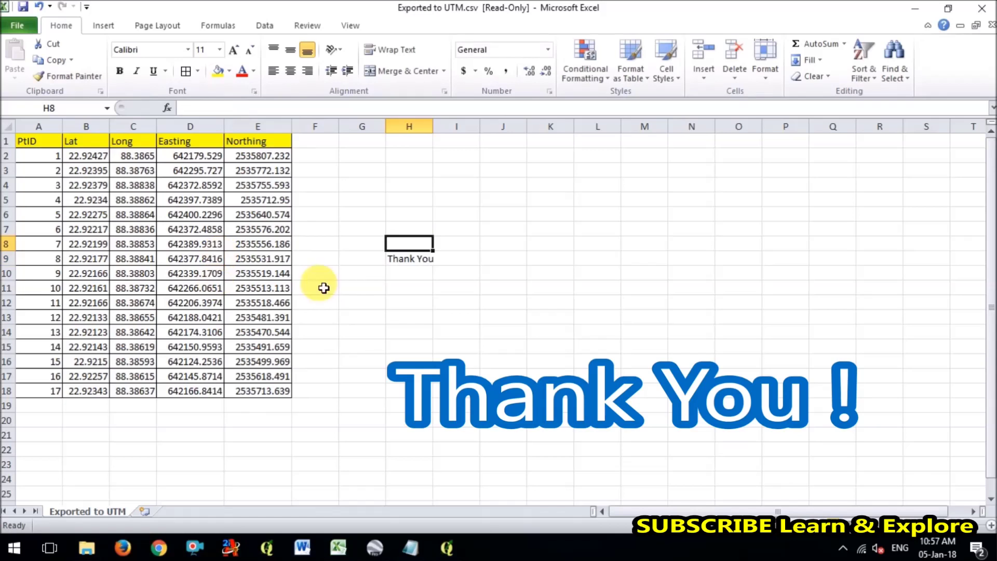
{"action": "left_click", "coordinate": [409, 256]}
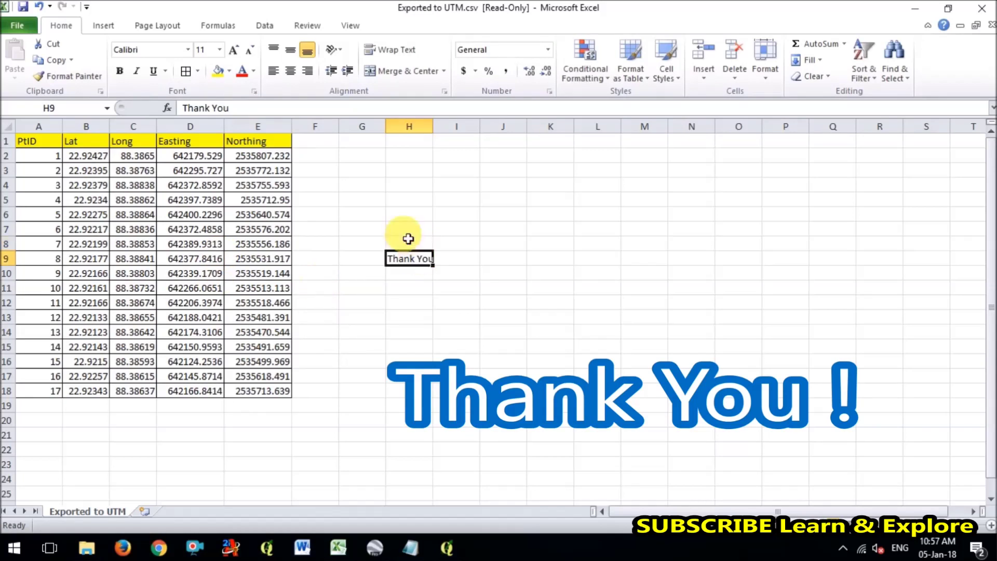